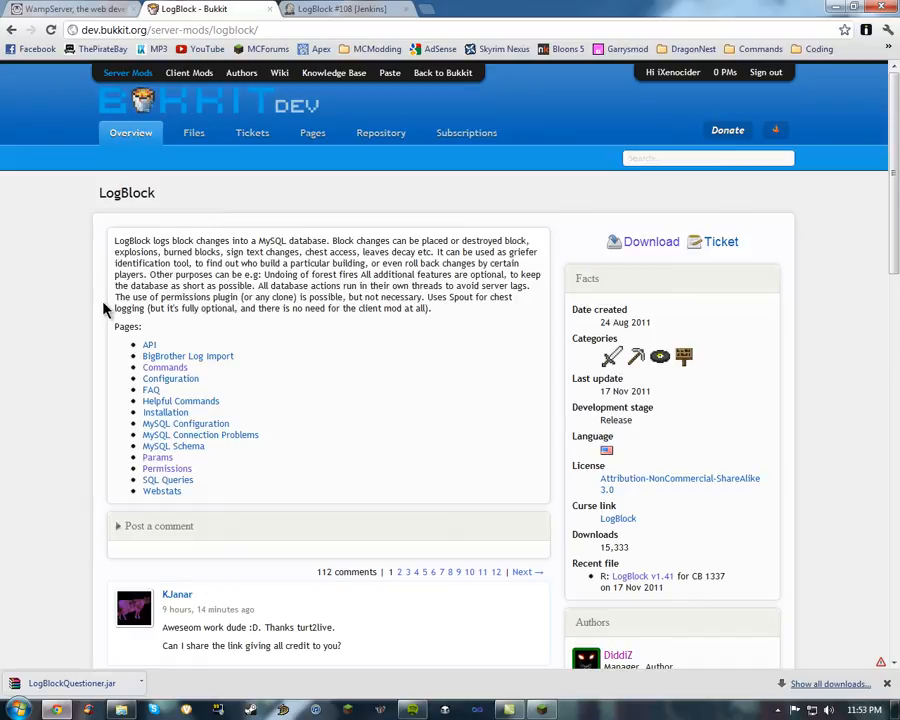
Examine the LogBlock project page with its recent file entry and the Jenkins page of build #108.
scroll(88, 299, "down", 1)
scroll(68, 318, "up", 1)
scroll(85, 310, "down", 1)
scroll(55, 295, "up", 1)
left_click(311, 10)
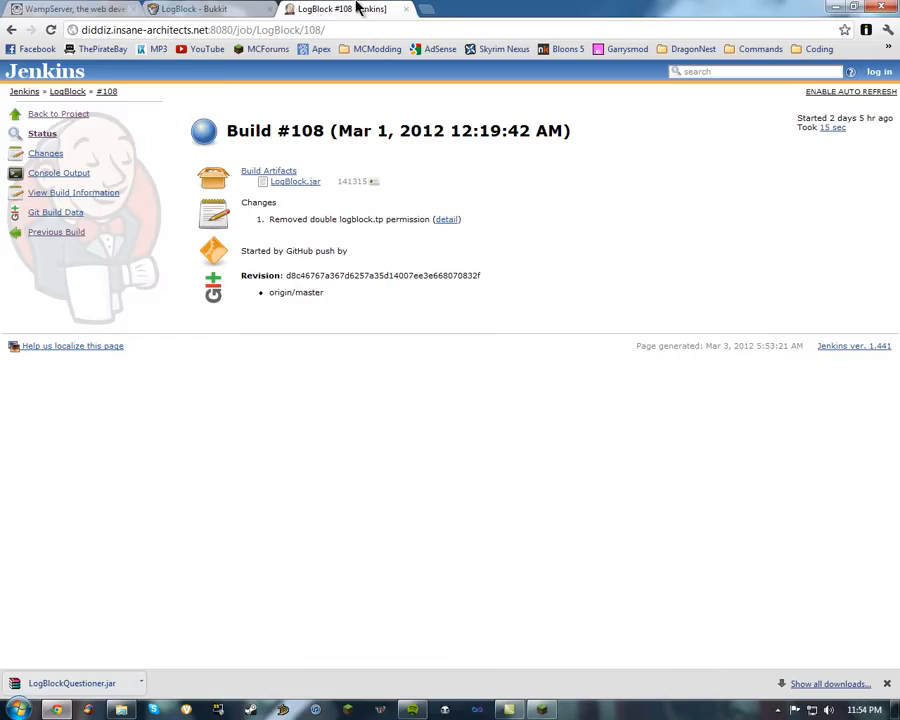
left_click(227, 8)
scroll(668, 532, "down", 1)
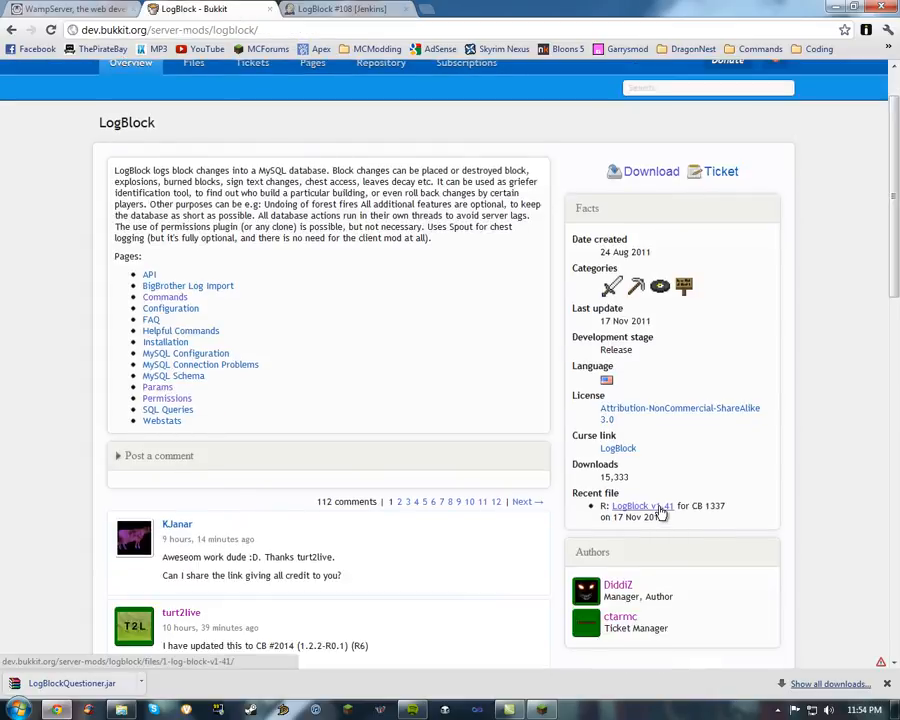
scroll(366, 448, "up", 1)
scroll(364, 446, "down", 1)
Download LogBlock.jar from Jenkins build #108 and keep the file despite the security warning.
left_click(323, 8)
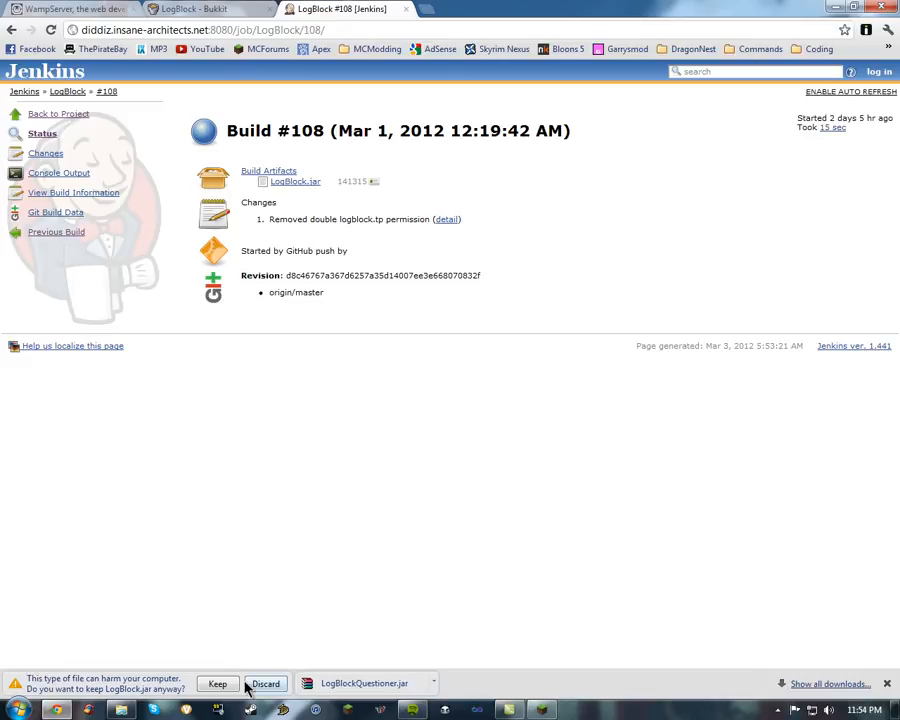
left_click(229, 686)
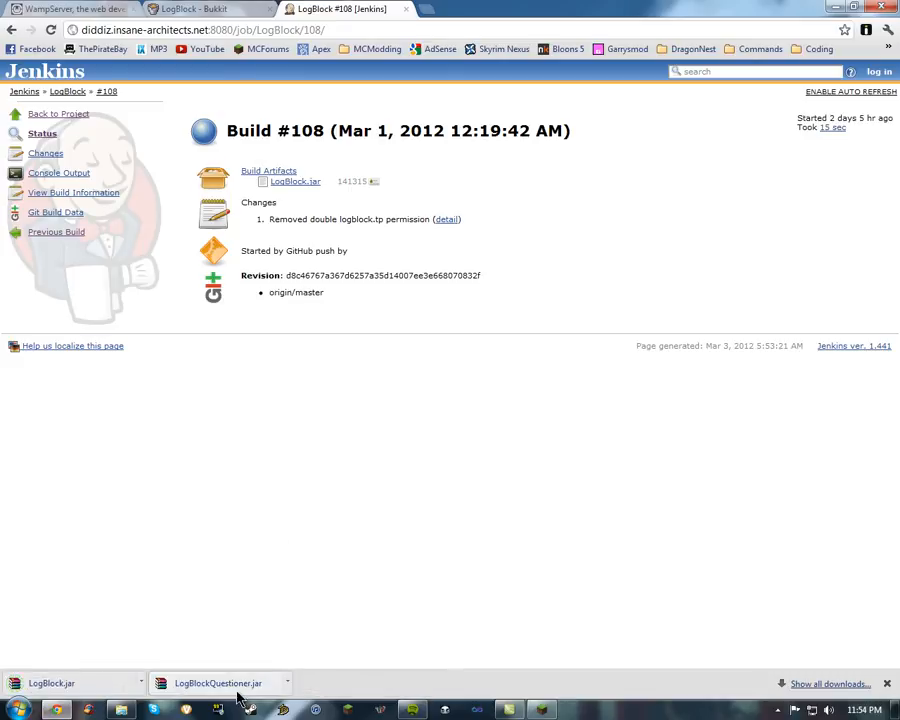
Examine the comments on the LogBlock project page for a download link to an updated plugin build.
left_click(185, 10)
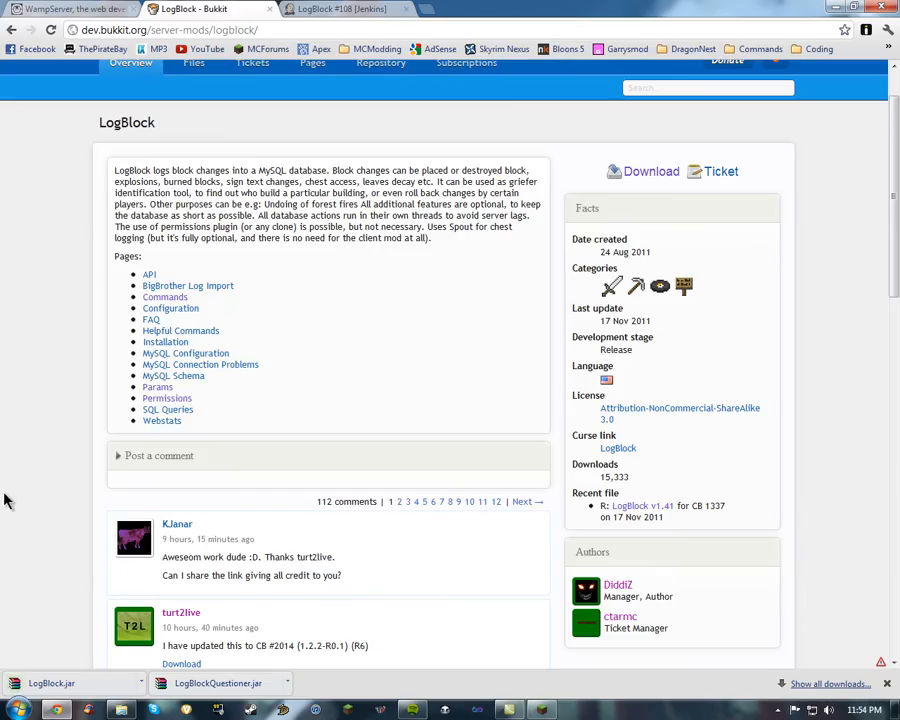
scroll(27, 465, "down", 1)
scroll(92, 215, "up", 1)
scroll(120, 243, "down", 2)
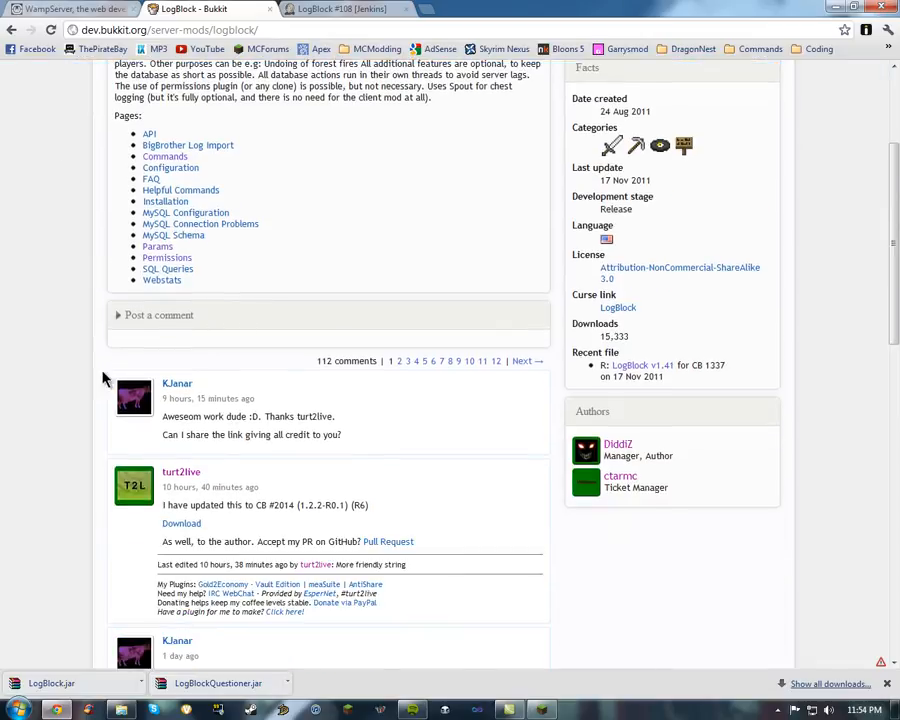
scroll(140, 358, "up", 1)
scroll(199, 438, "down", 2)
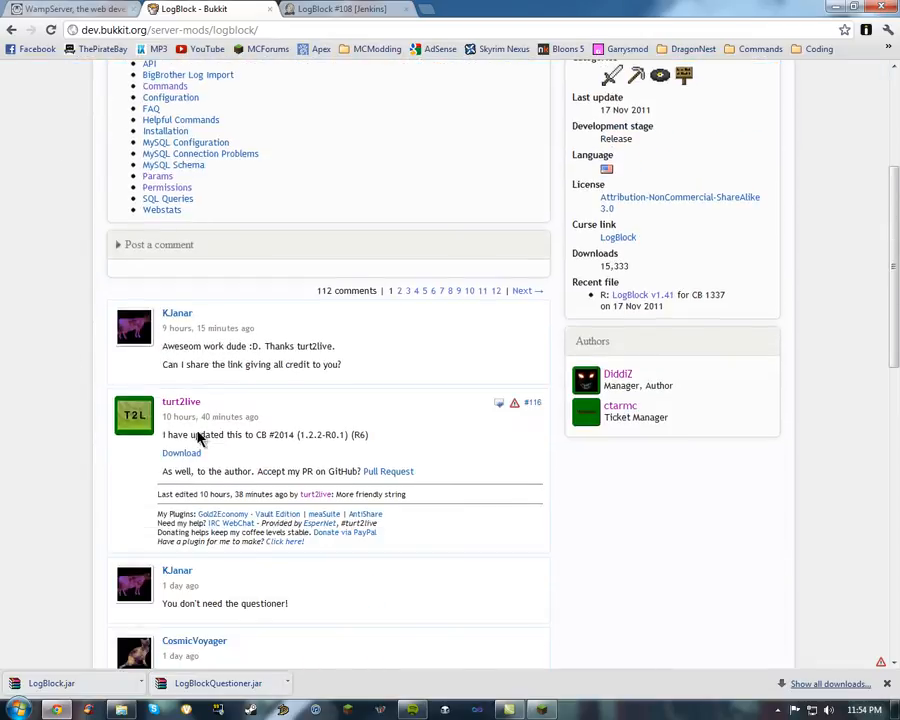
left_click_drag(235, 451, 150, 456)
left_click(150, 456)
Close the Jenkins build page and put the downloaded LogBlock.jar and LogBlockQuestioner.jar into the Bukkit plugins folder.
left_click(345, 8)
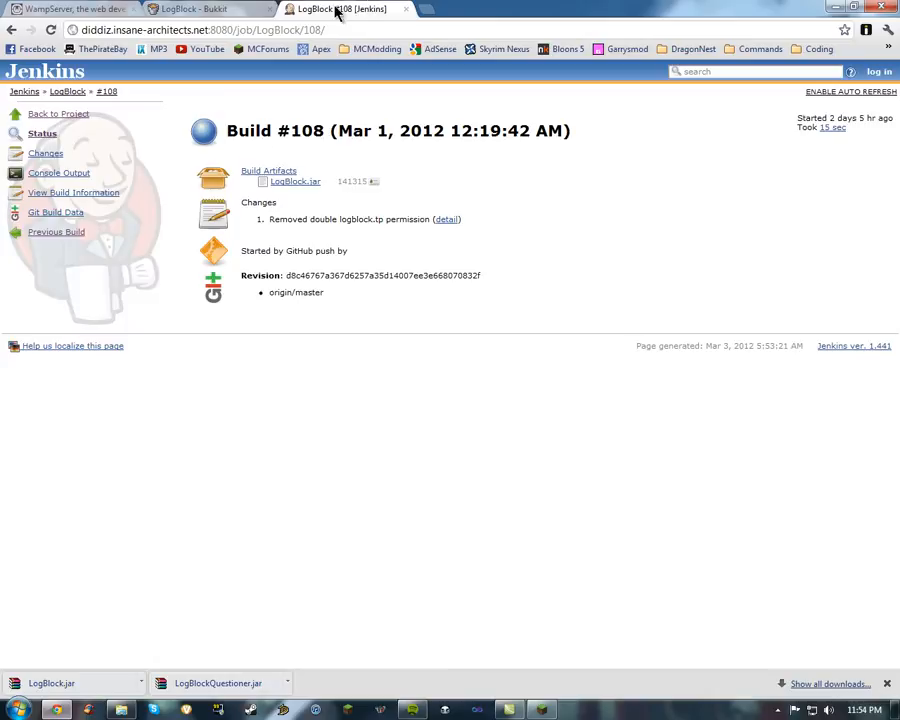
left_click(402, 9)
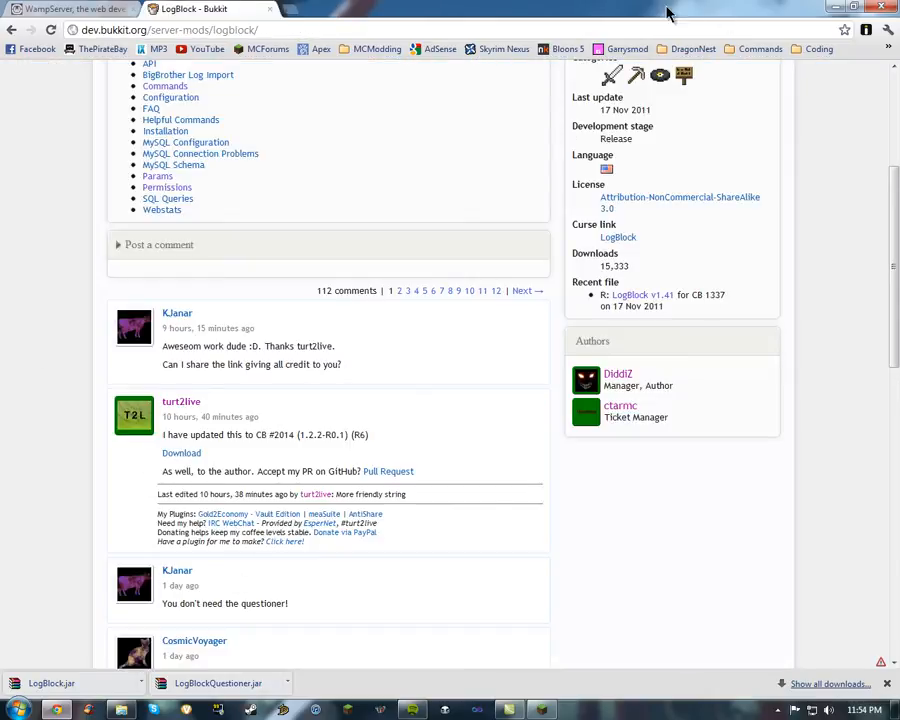
left_click(120, 708)
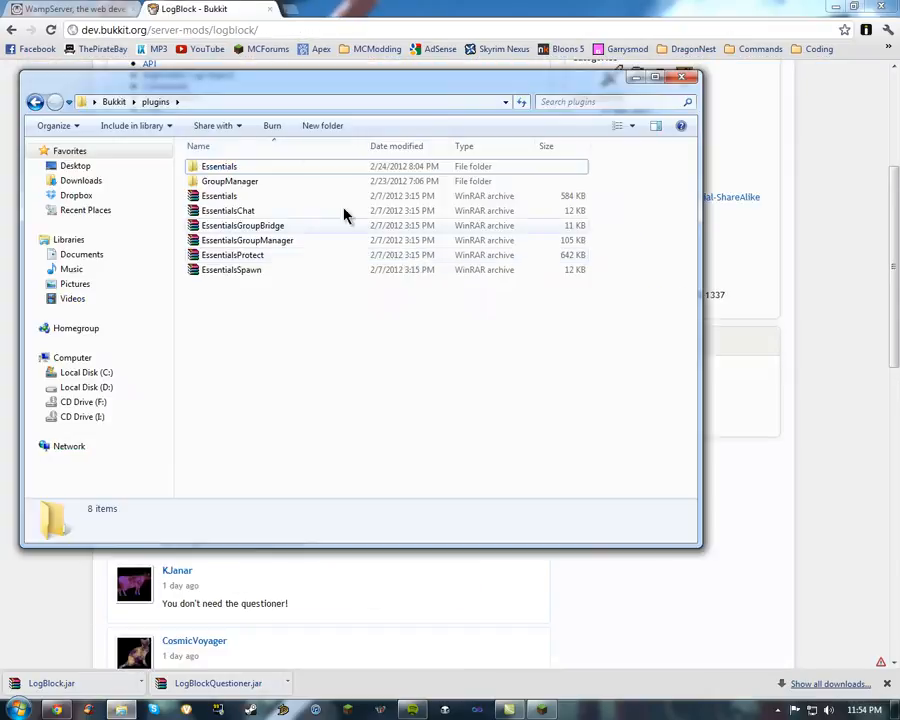
mouse_move(193, 685)
left_mouse_down()
mouse_move(235, 630)
mouse_move(203, 683)
left_mouse_up()
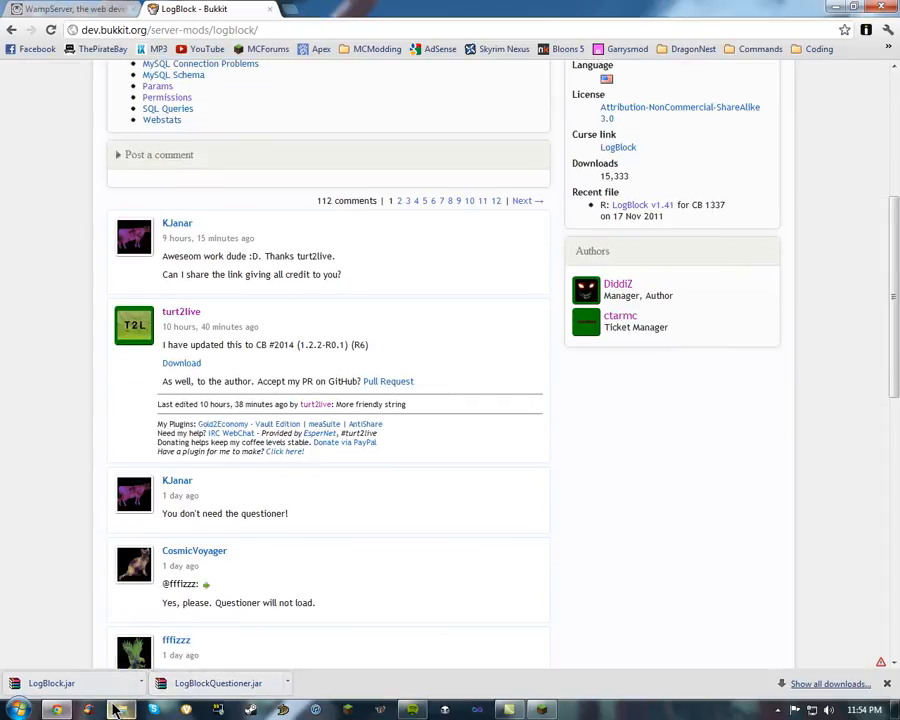
double_click(575, 18)
left_click(122, 709)
left_click_drag(280, 97, 494, 611)
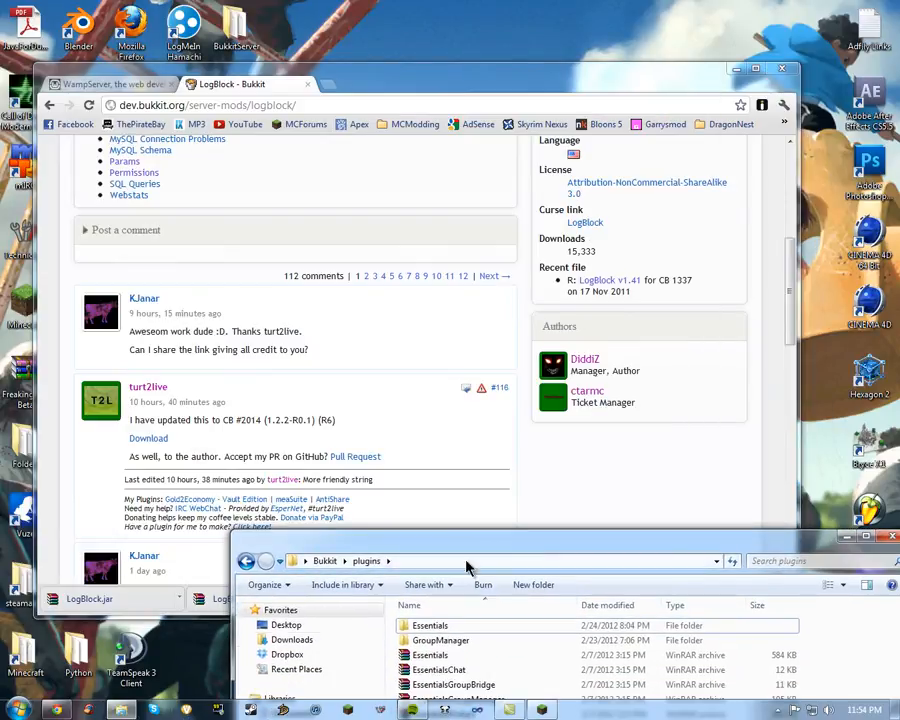
left_click_drag(205, 598, 872, 662)
left_click_drag(783, 545, 546, 293)
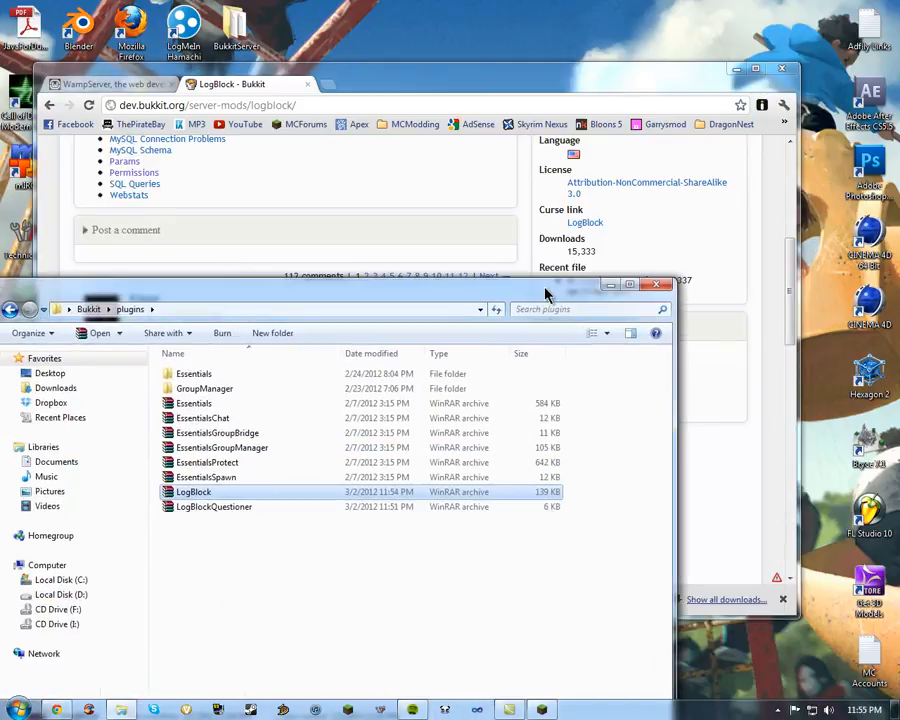
left_click(612, 285)
Bring up the Downloads section of the WampServer website and dismiss the list of finished downloads.
left_click(136, 84)
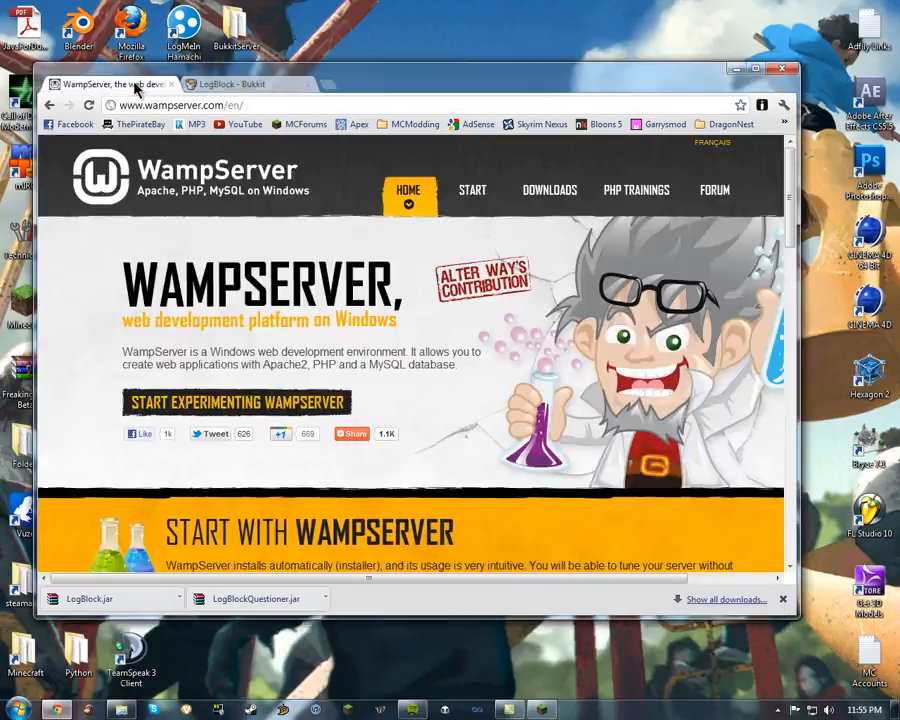
double_click(434, 84)
left_click(140, 29)
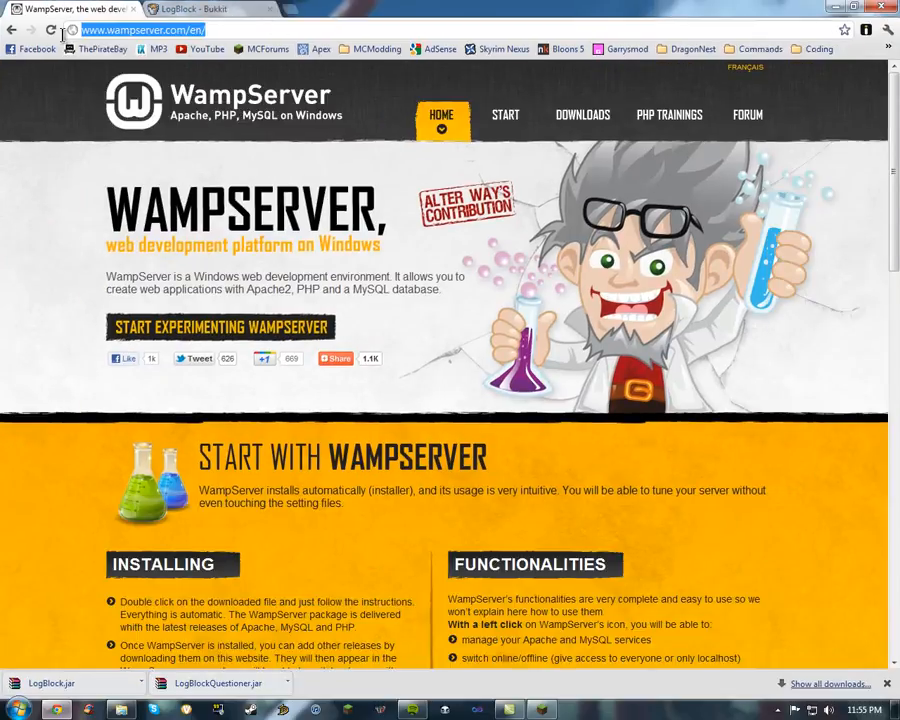
left_click(145, 29)
left_click_drag(206, 29, 183, 30)
left_click(222, 29)
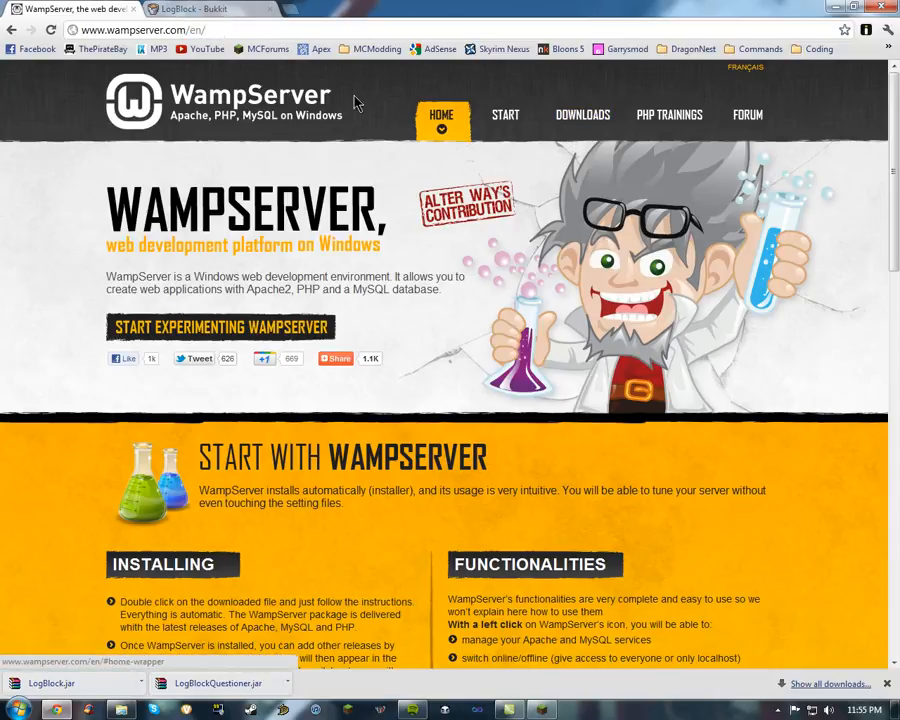
left_click(578, 117)
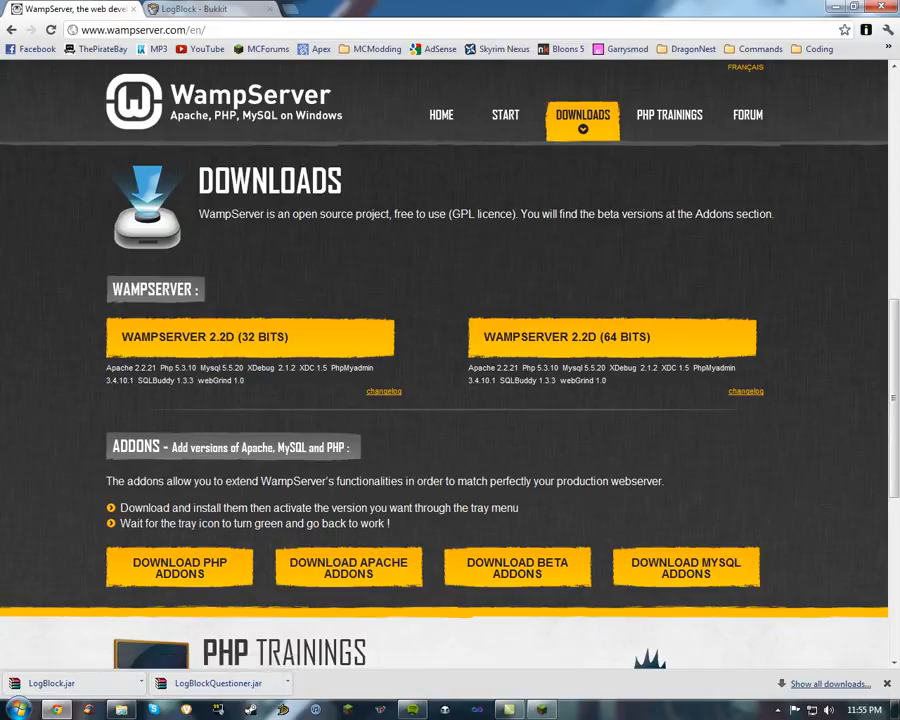
left_click(885, 683)
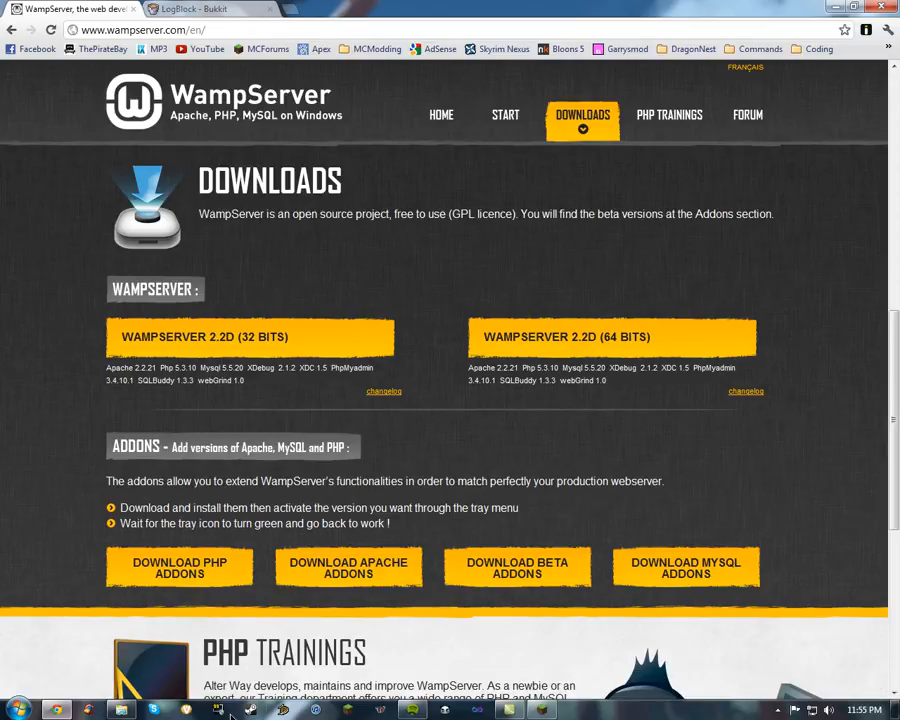
Check in the Control Panel's System information whether Windows is 32-bit or 64-bit.
left_click(18, 709)
left_click(201, 557)
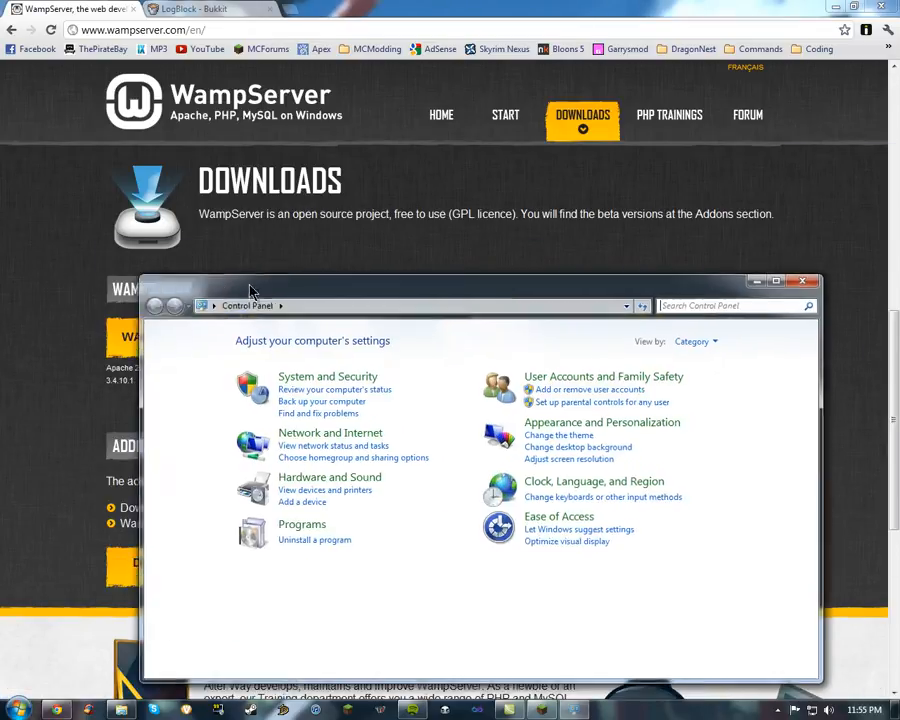
left_click_drag(261, 297, 209, 207)
left_click(214, 297)
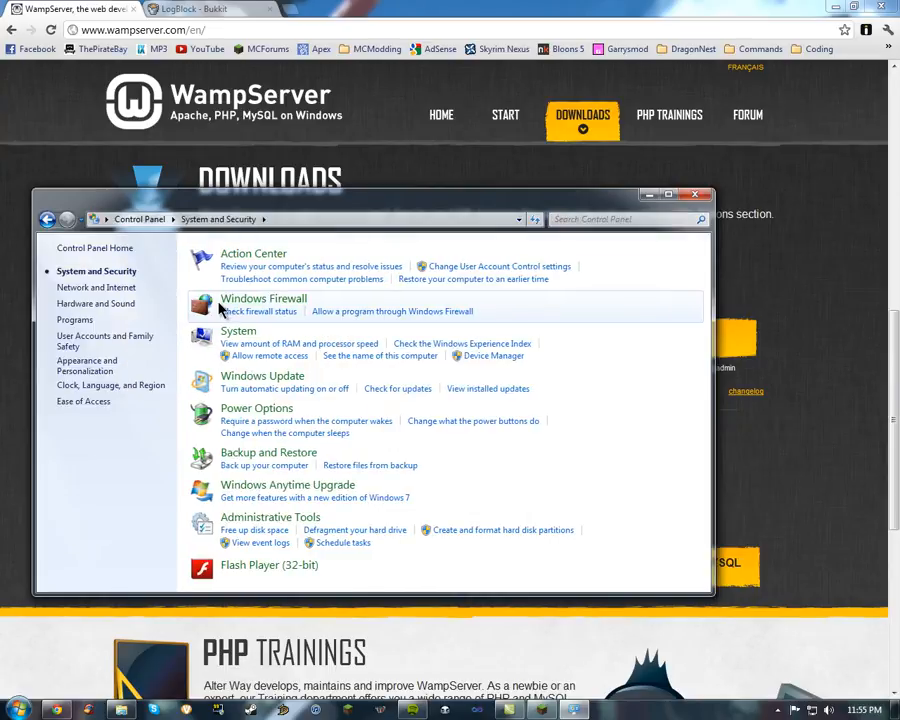
left_click(240, 331)
double_click(257, 205)
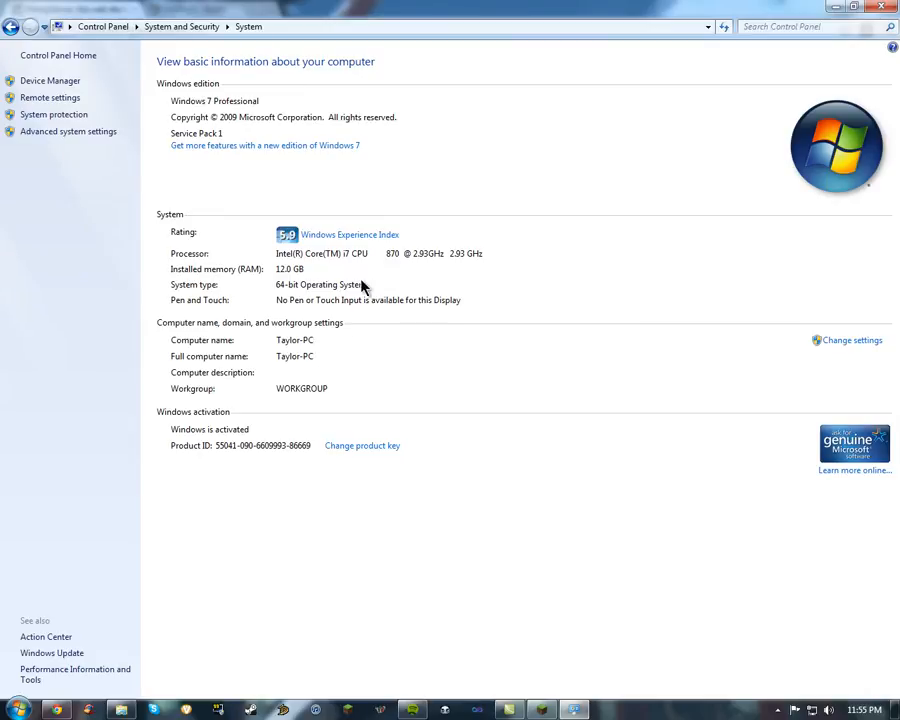
left_click(836, 7)
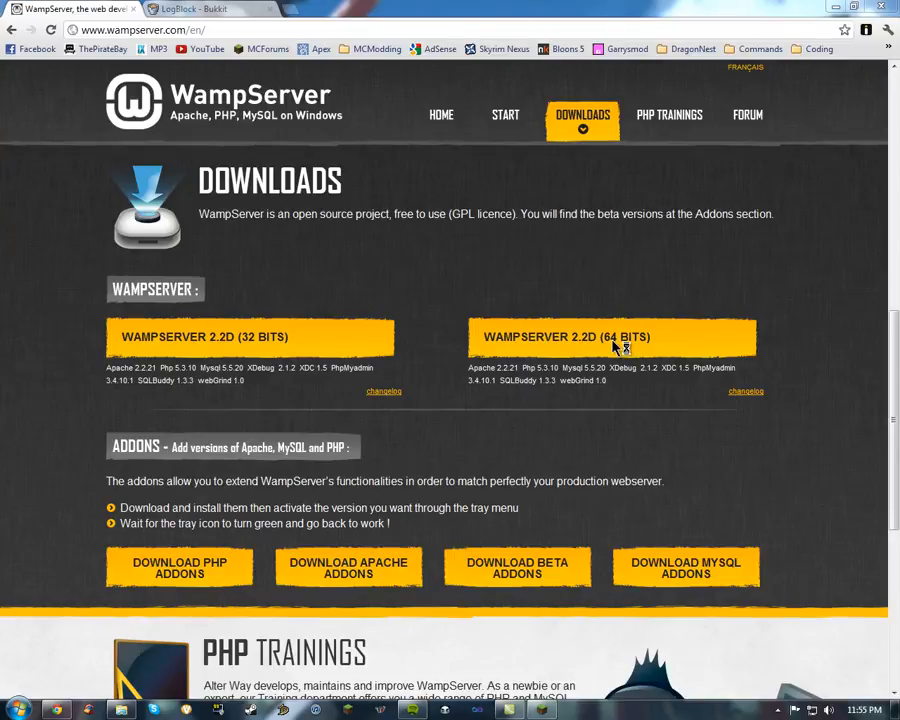
Download WampServer 2.2D (64 bits) directly from SourceForge without filling in the form, and close the WampServer website.
left_click(627, 338)
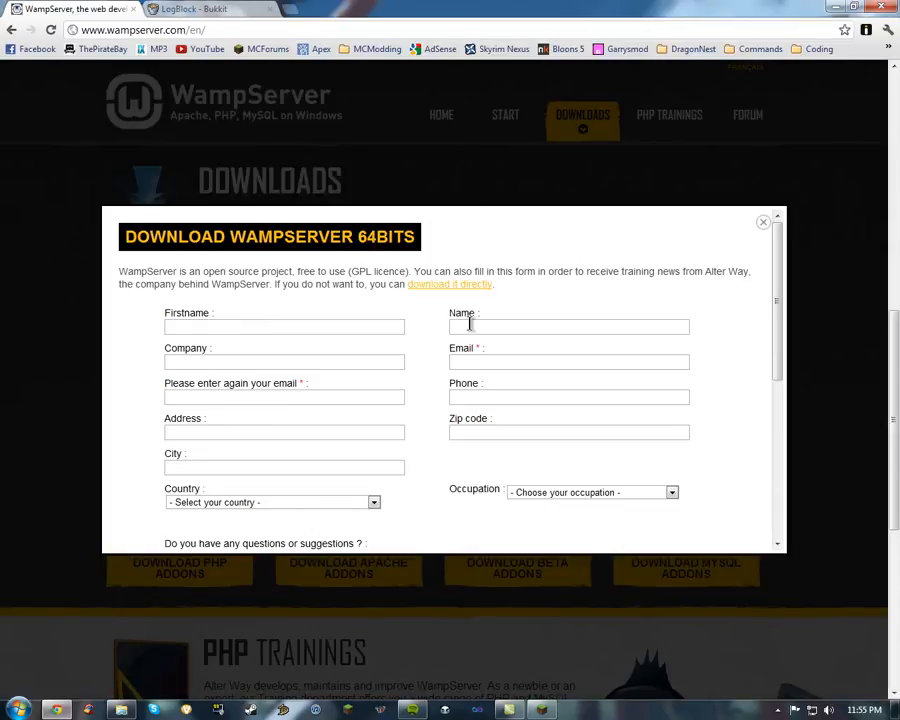
left_click(447, 285)
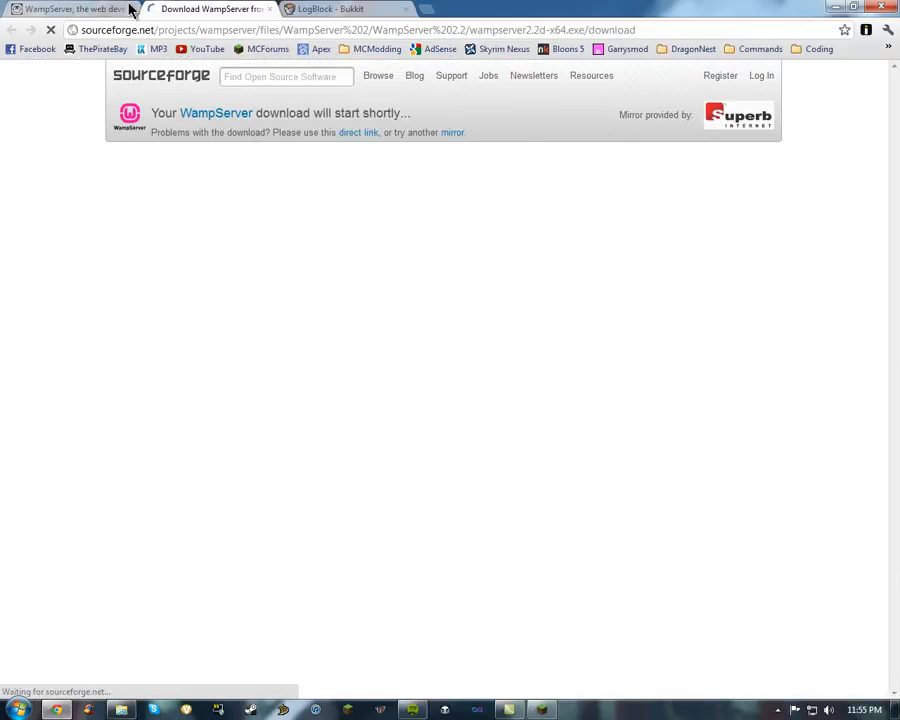
left_click(98, 9)
left_click(133, 9)
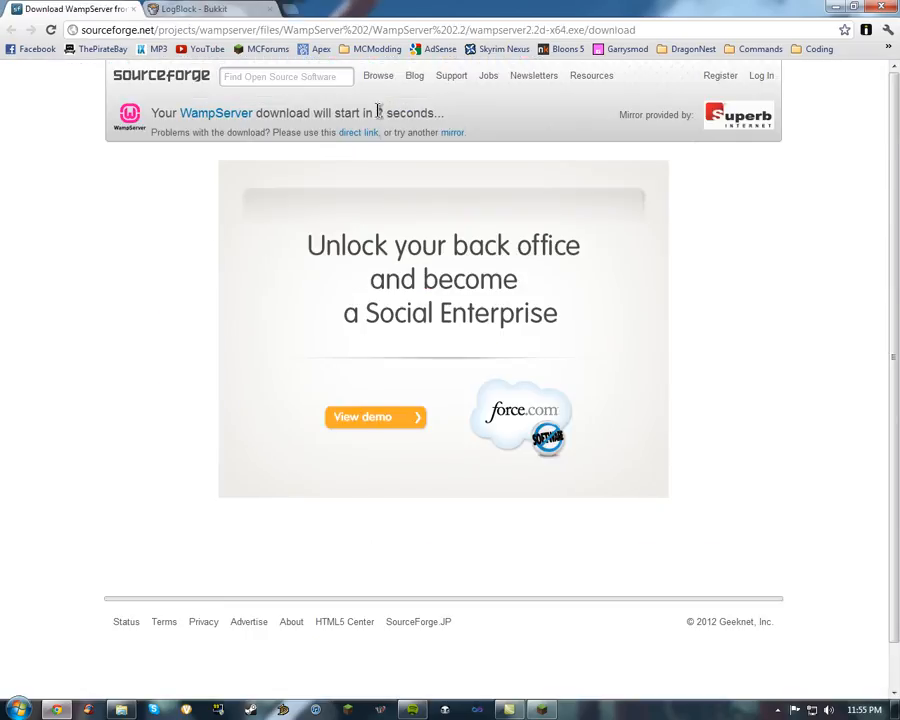
left_click_drag(367, 111, 444, 114)
left_click(445, 114)
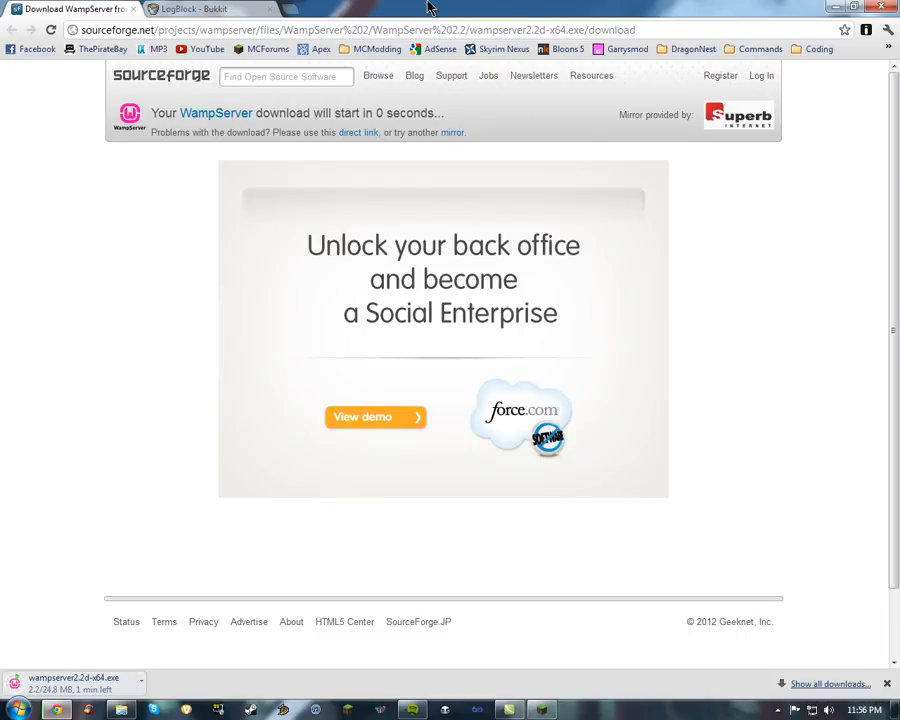
left_click(198, 10)
left_click(94, 9)
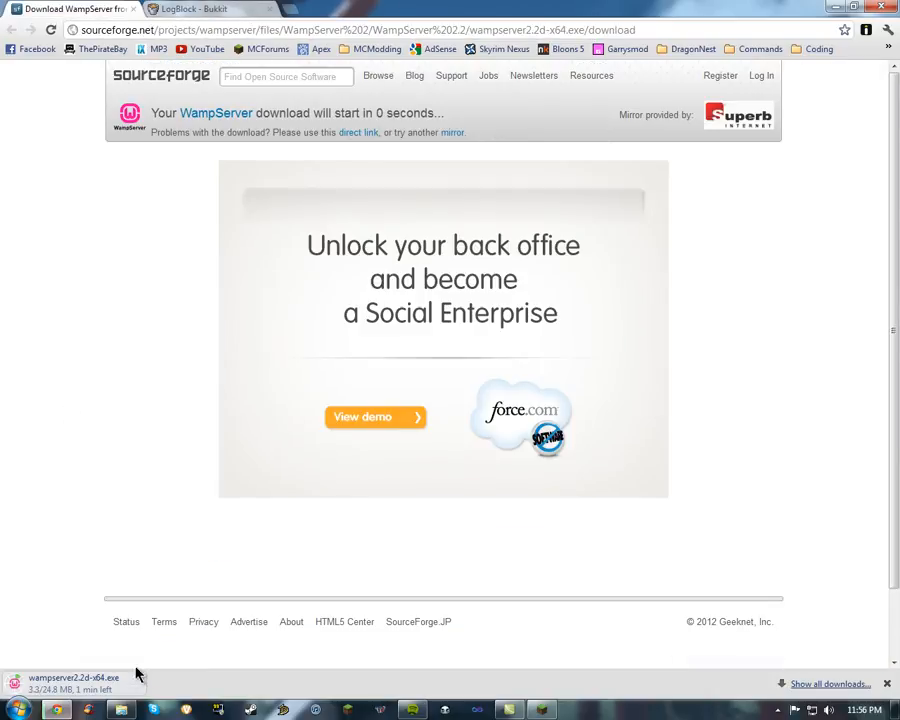
Run the launch batch file in the Bukkit folder so the server generates the LogBlock plugin files.
mouse_move(121, 710)
left_click(225, 575)
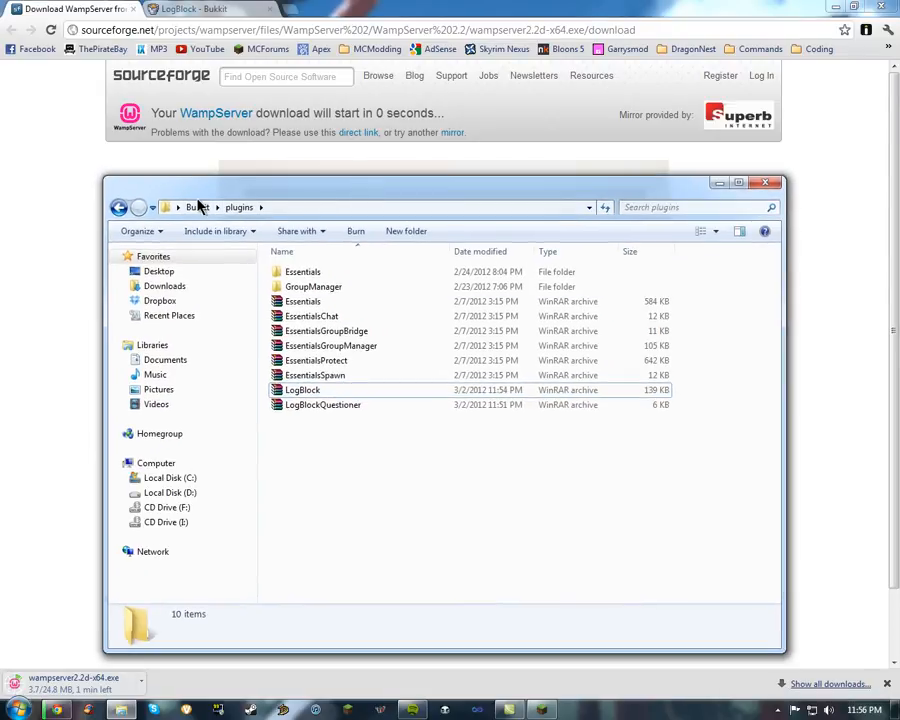
left_click(198, 206)
double_click(303, 391)
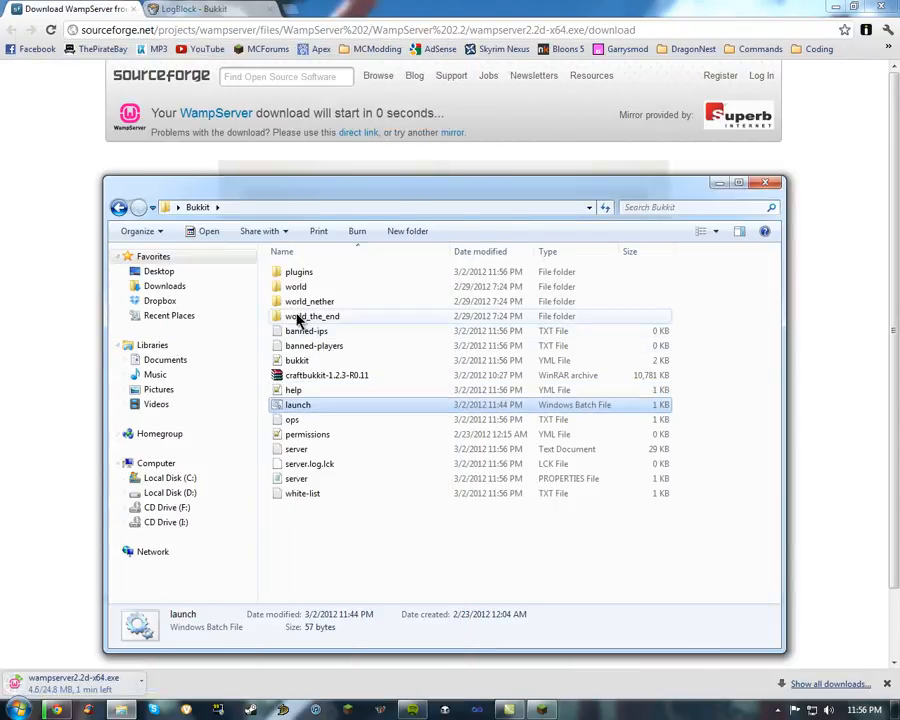
Open the config.yml file from the LogBlock folder inside the Bukkit plugins folder.
double_click(297, 276)
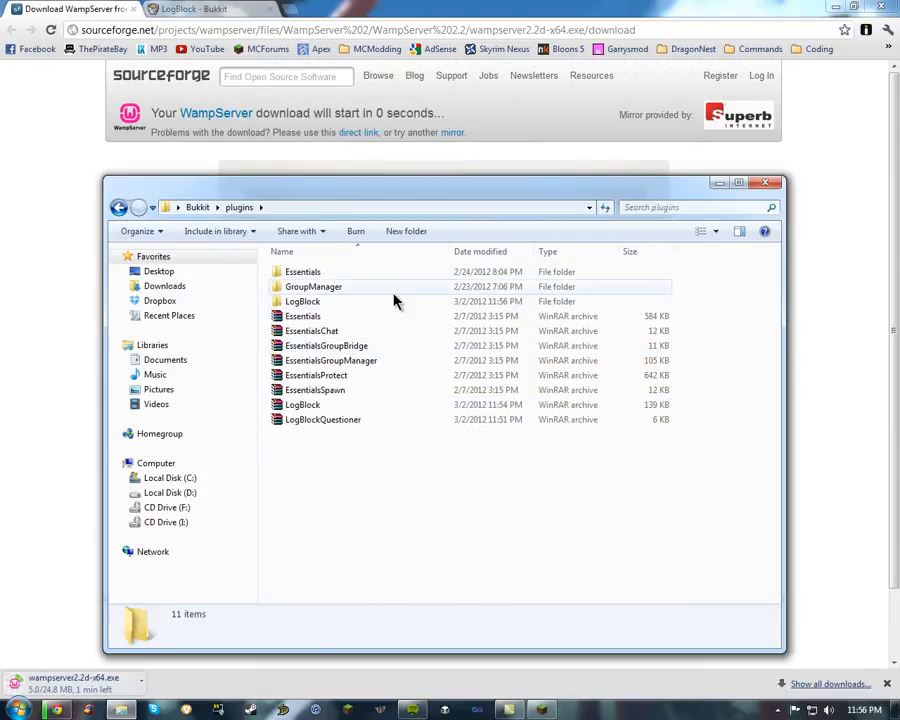
left_click(354, 304)
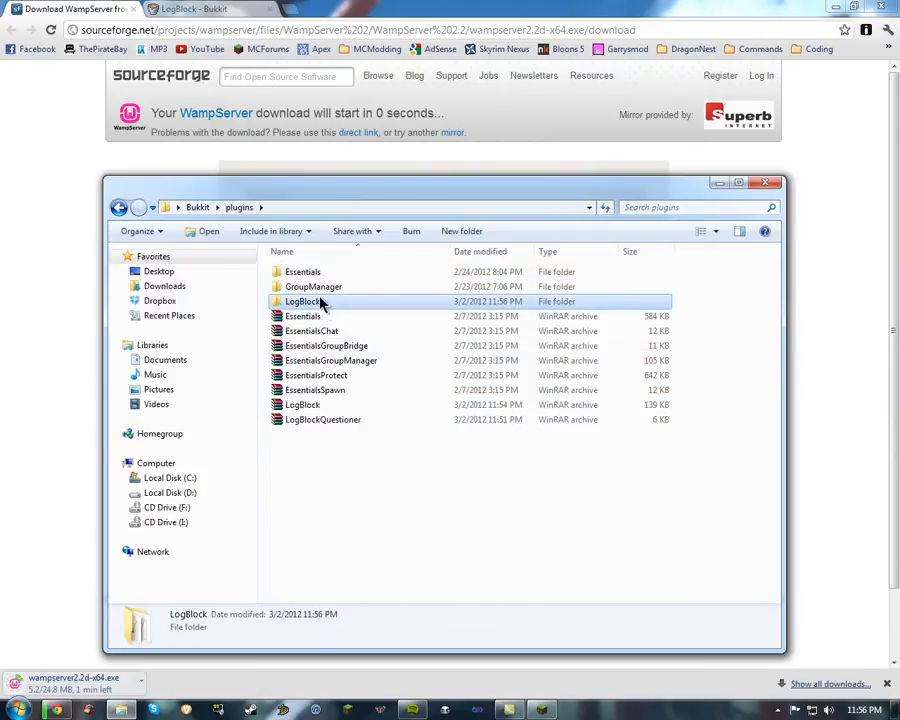
double_click(312, 302)
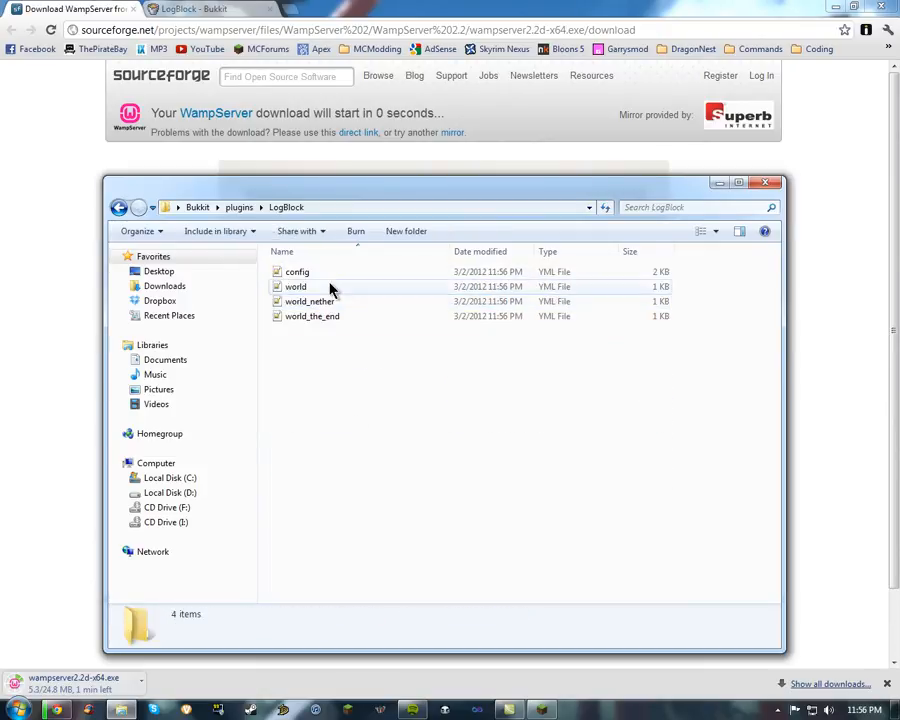
double_click(324, 276)
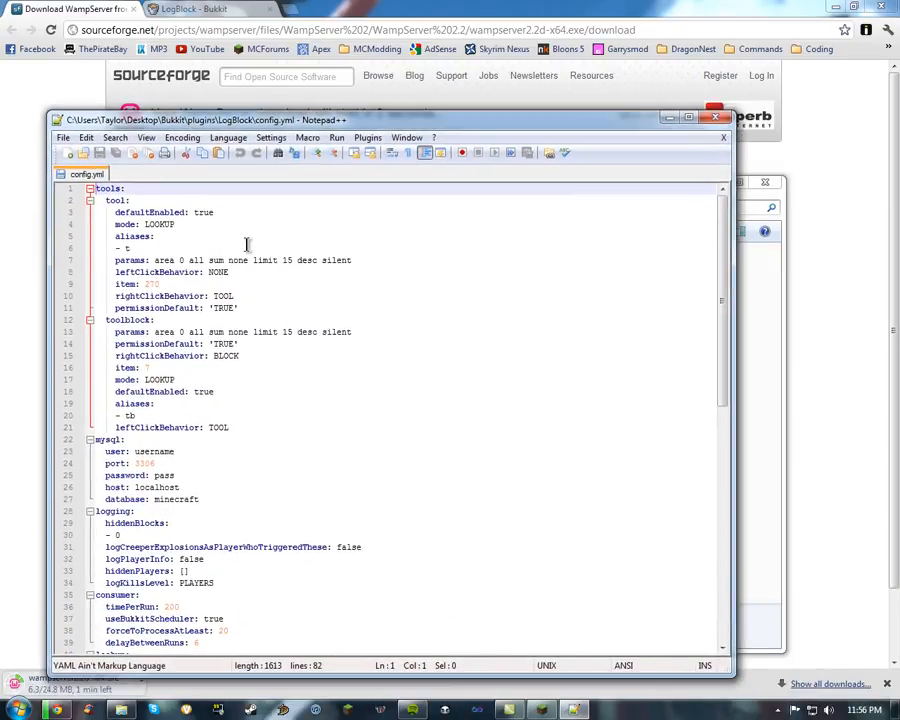
Set the item ID of the LogBlock tool entry to 280 and save config.yml.
left_click(262, 302)
left_click(246, 275)
left_click(229, 283)
left_click(155, 288)
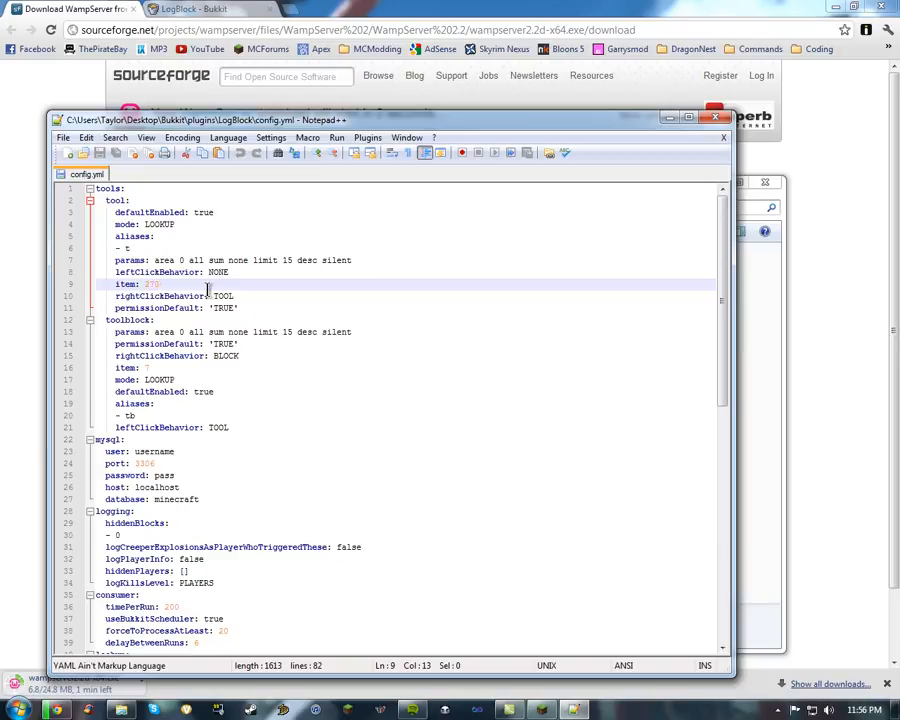
key("BackSpace")
type("8")
key("ctrl+s")
left_click(179, 292)
left_click_drag(156, 285, 147, 285)
Open the bookmarked Data Values chart in a new browser tab and examine the block and item IDs for the toolblock entry.
key("Down")
key("Down")
key("Down")
left_click(225, 344)
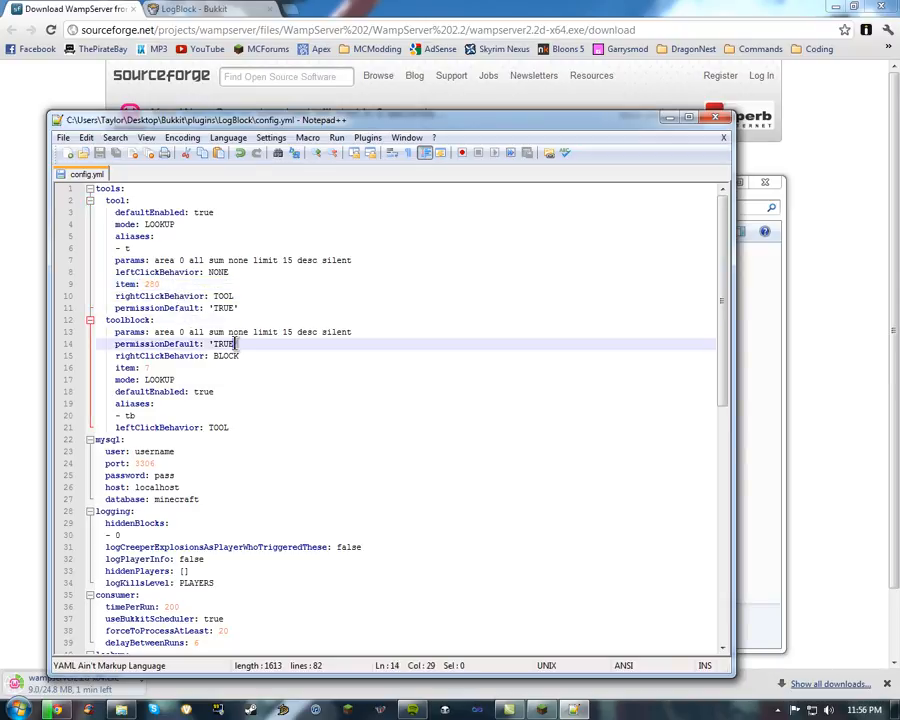
left_click(152, 367)
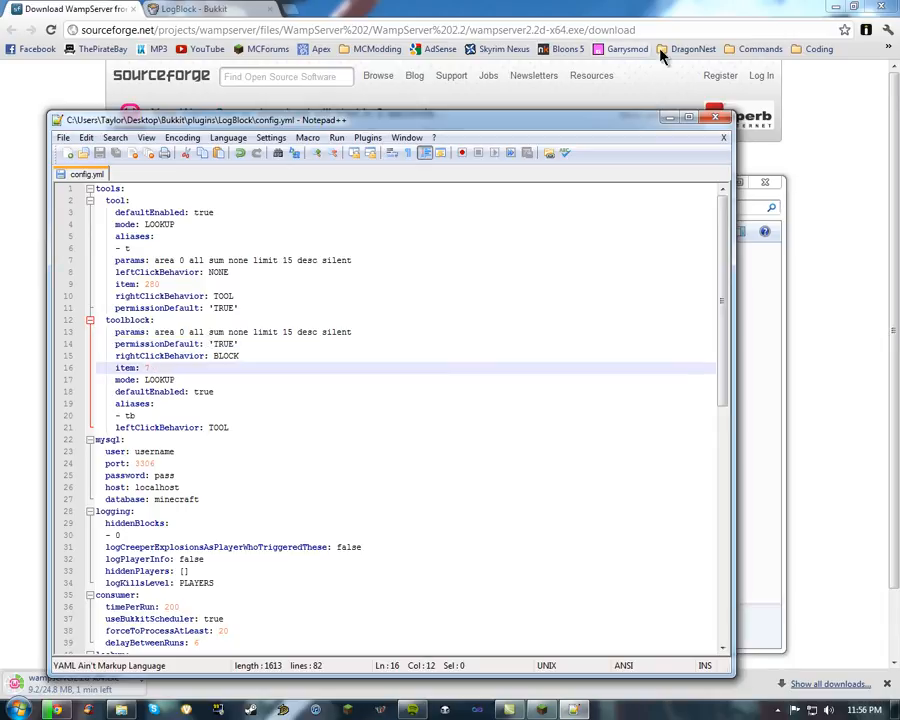
left_click(755, 48)
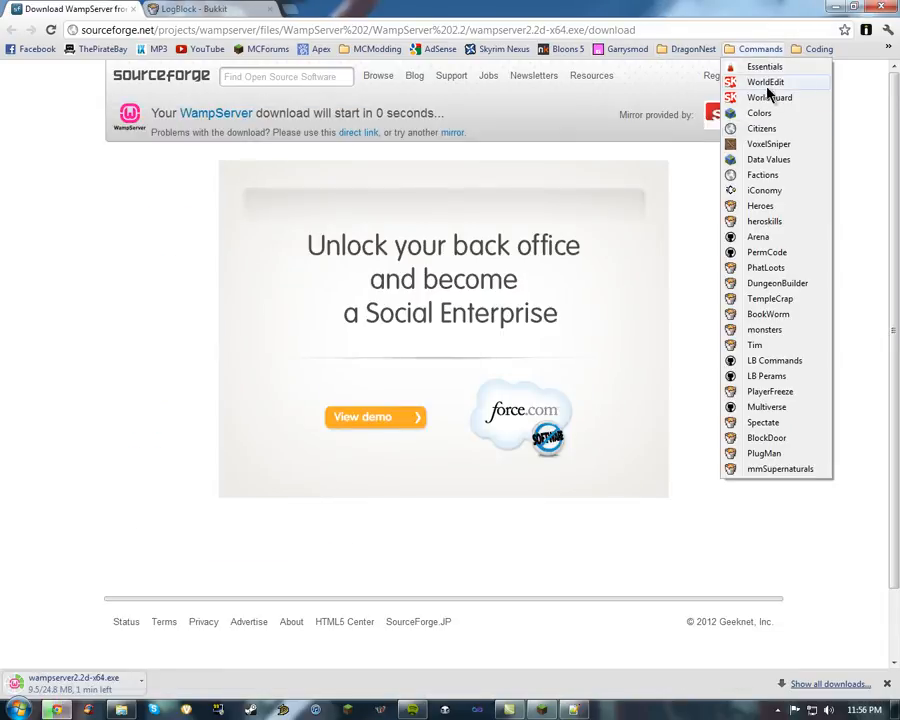
middle_click(772, 160)
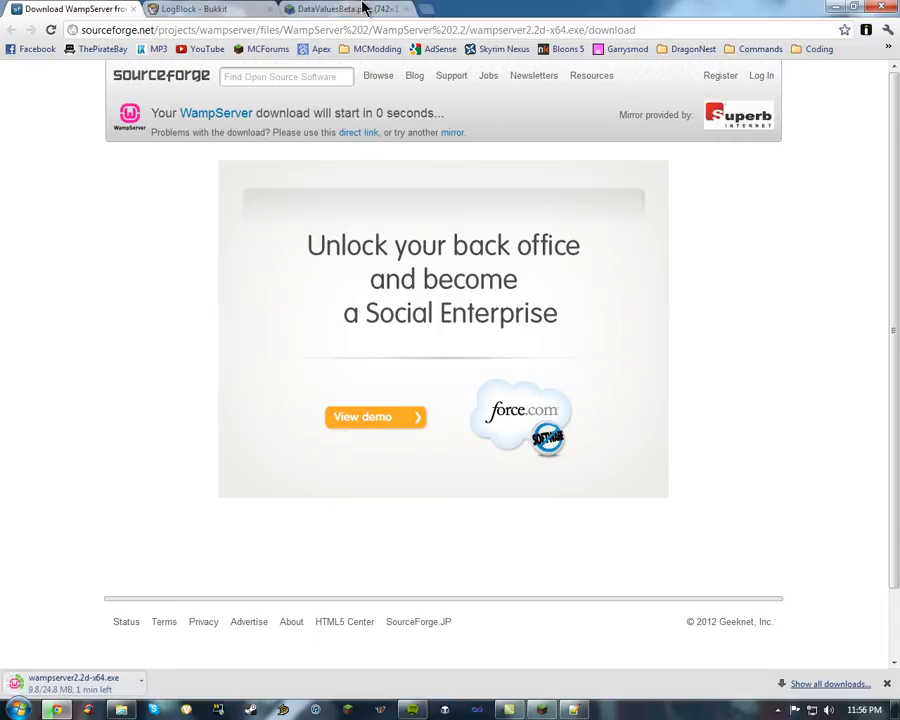
left_click(372, 8)
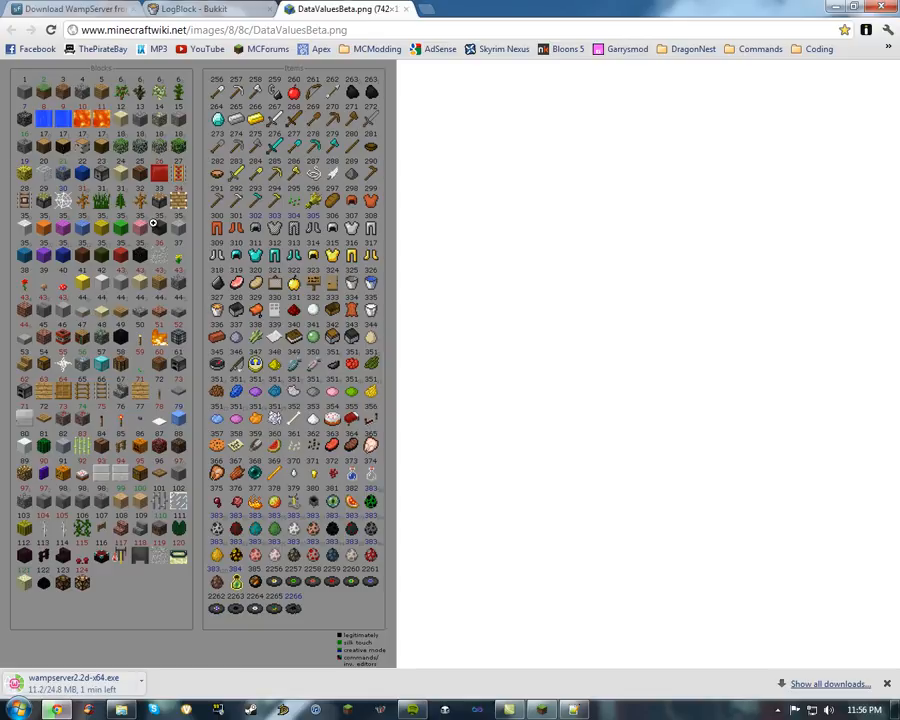
left_click(167, 138)
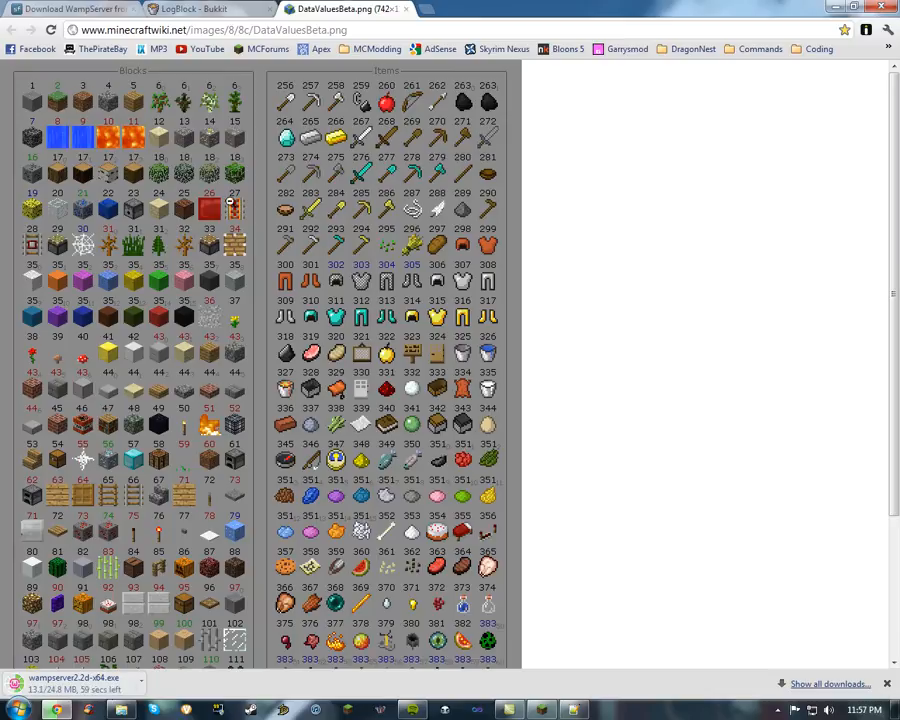
scroll(196, 322, "down", 1)
scroll(172, 382, "down", 2)
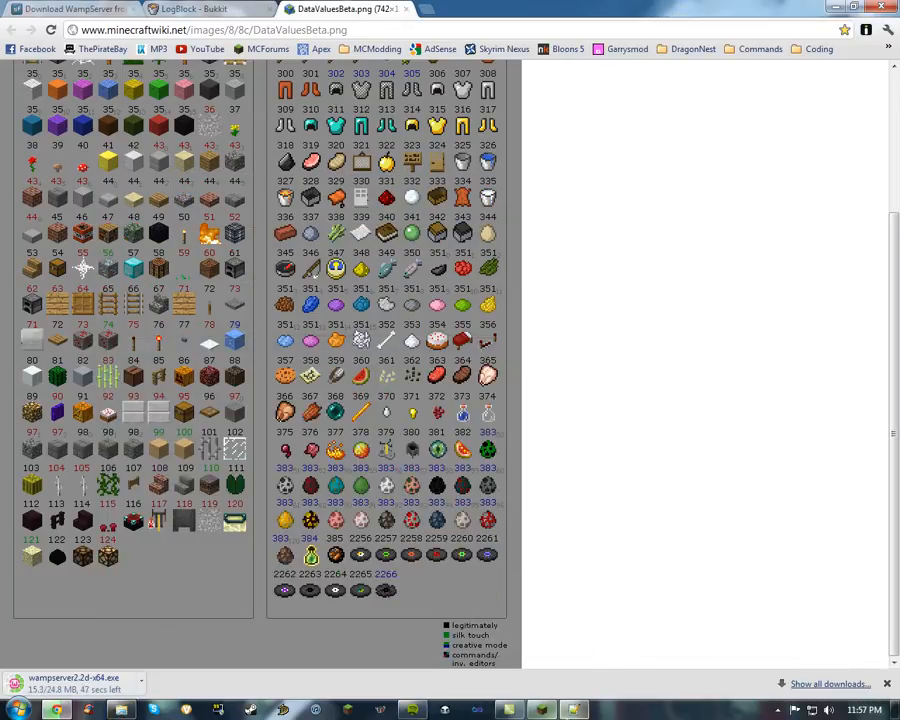
Back in config.yml in Notepad++, set the toolblock entry's item ID to 73 and save the file.
left_click(574, 711)
type("3")
left_click(192, 379)
left_click(158, 368)
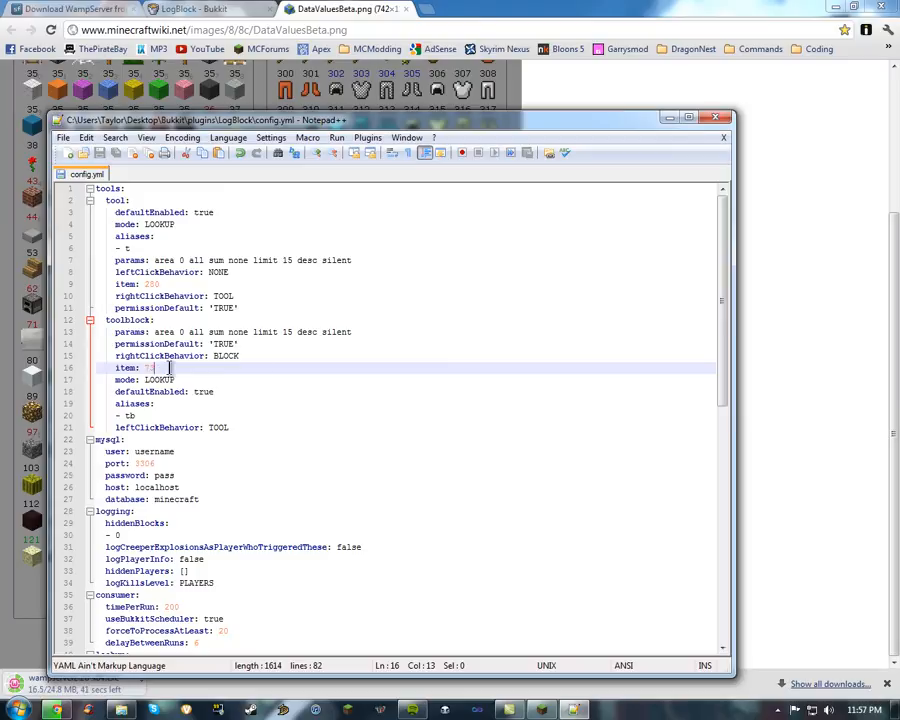
left_click(324, 354)
double_click(180, 368)
left_click(158, 367)
Set the user value in the mysql section to root.
left_click(176, 430)
left_click(186, 443)
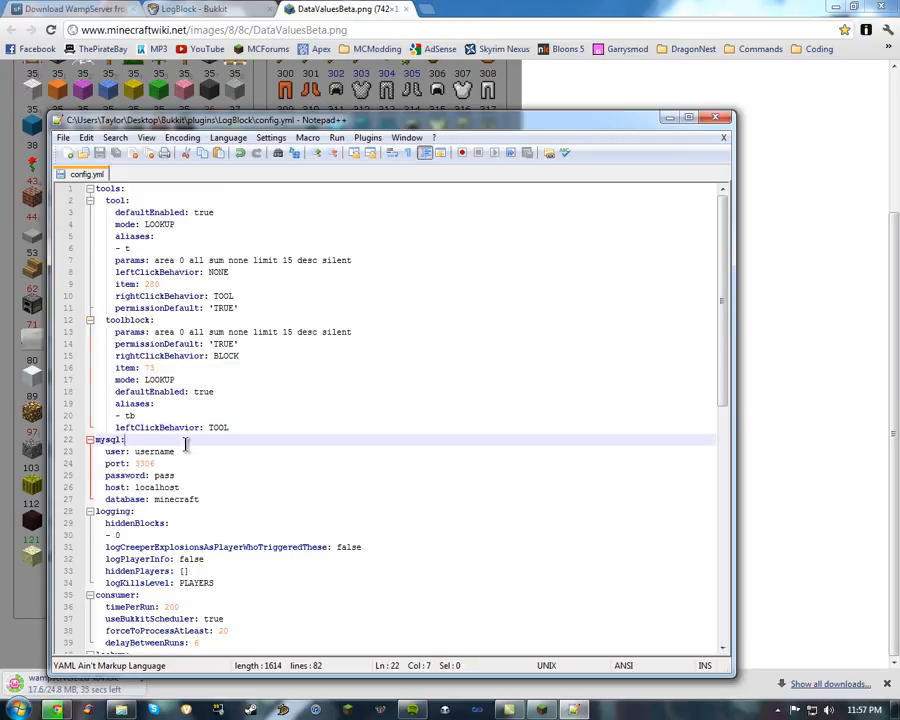
left_click(188, 452)
left_click_drag(188, 452, 148, 451)
left_click(143, 440)
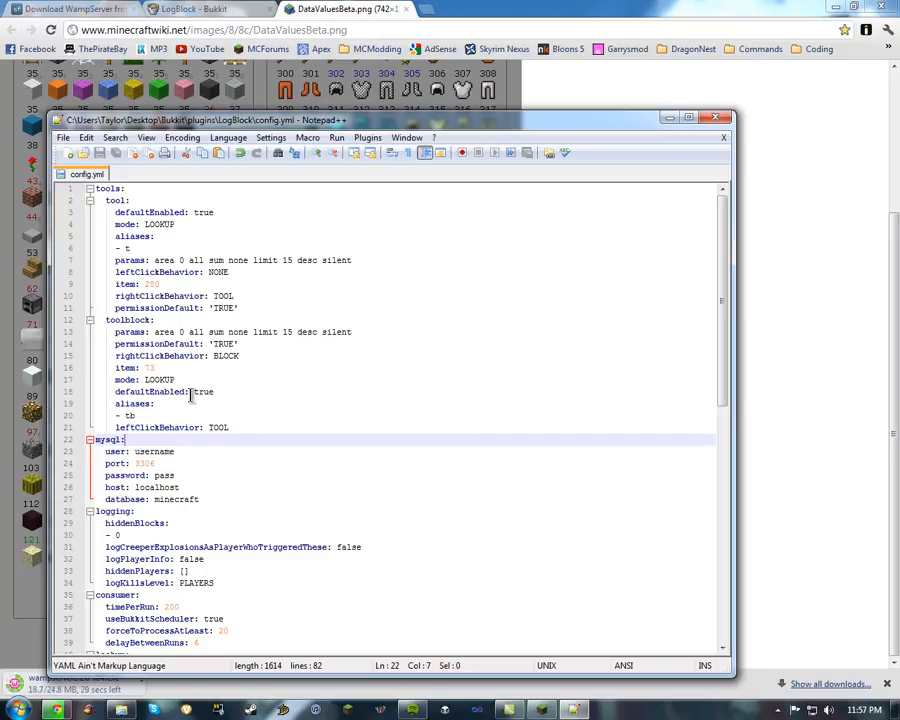
left_click(168, 199)
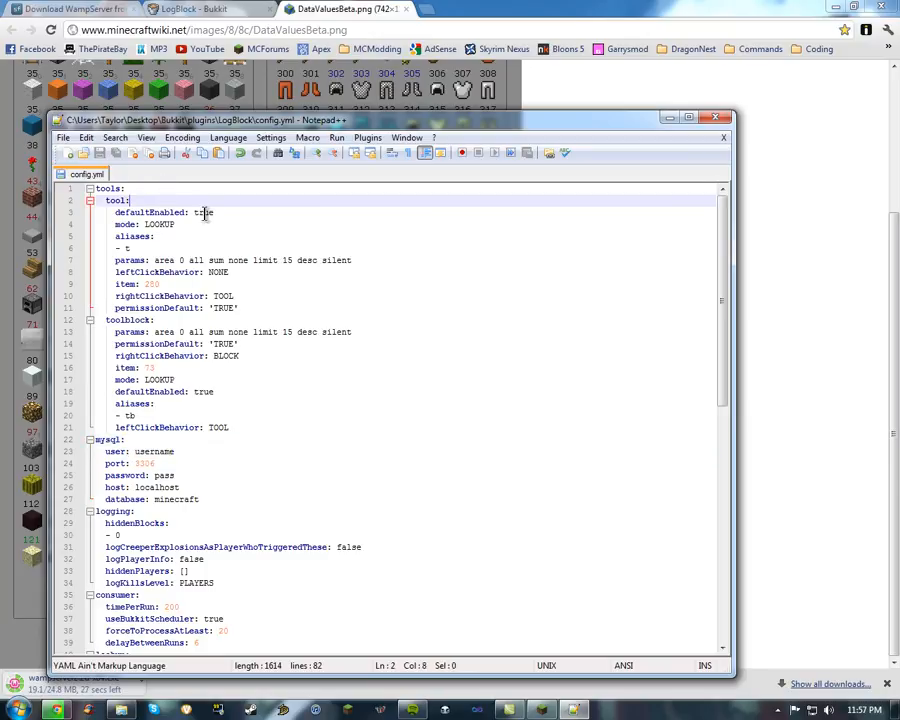
left_click(204, 224)
left_click_drag(90, 440, 186, 464)
left_click(186, 464)
double_click(166, 452)
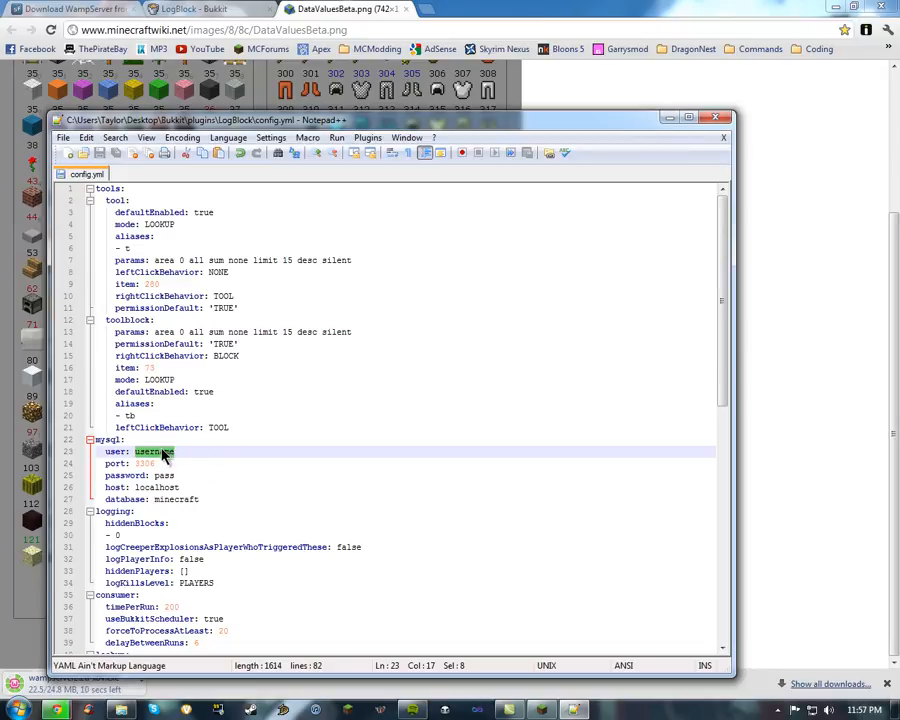
type("root")
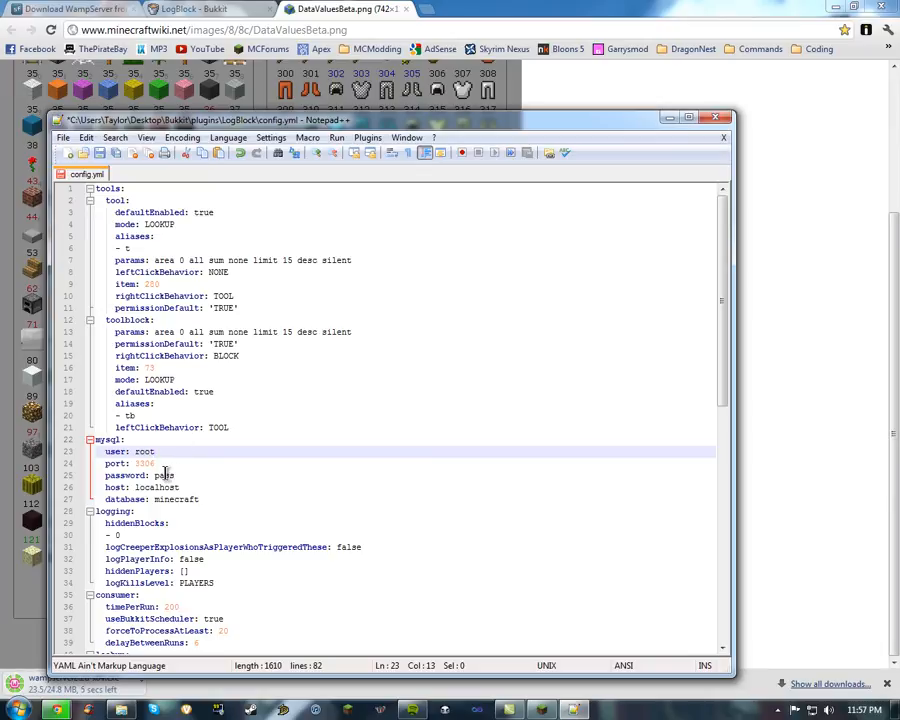
Replace the placeholder password in the mysql section with the database password and save config.yml.
left_click_drag(157, 463, 98, 468)
left_click(152, 464)
left_click(176, 475)
double_click(175, 476)
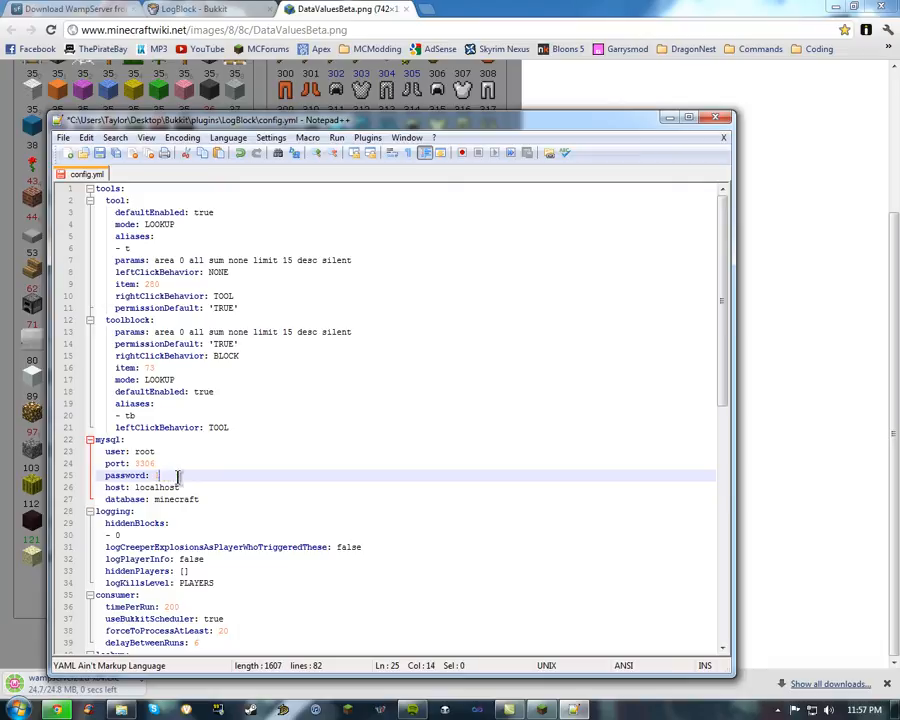
left_click(196, 487)
left_click(178, 475)
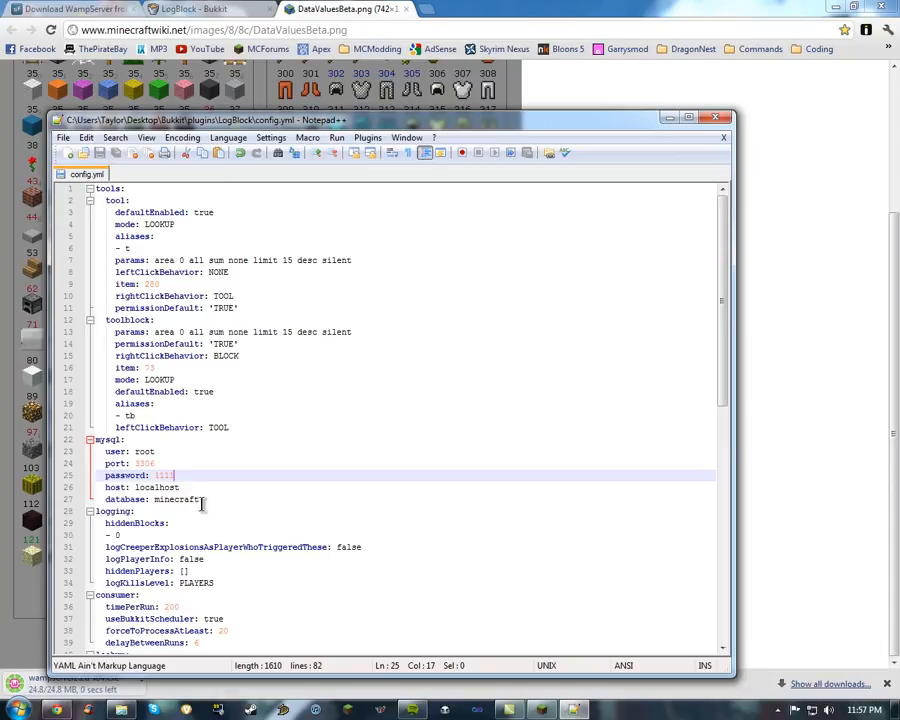
Set the database name in the mysql section to logblock and save config.yml.
left_click(196, 499)
double_click(195, 500)
type("l")
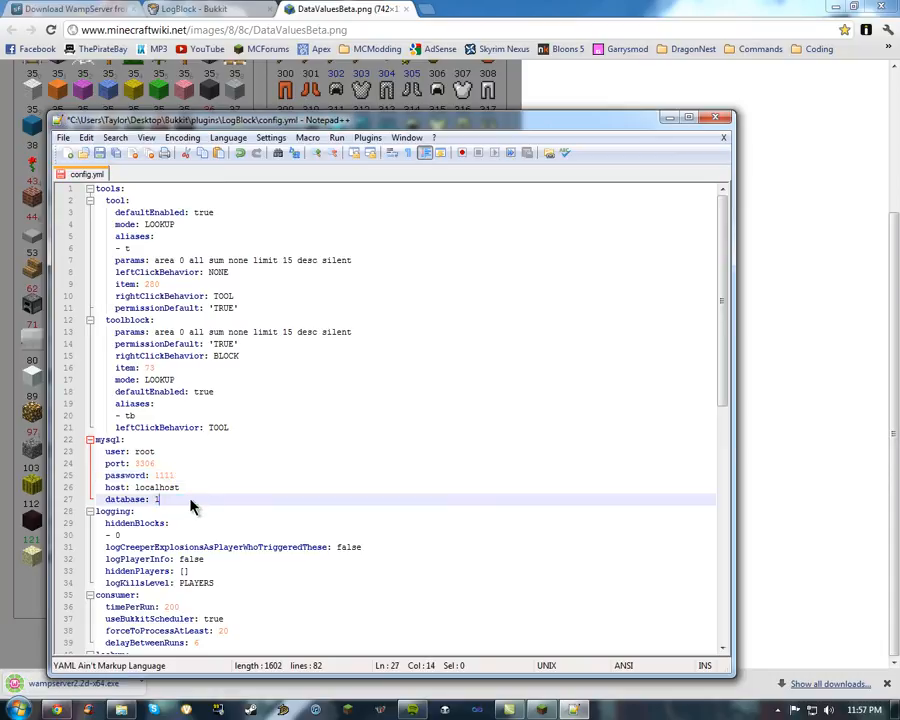
type("ogblock")
left_click(187, 487)
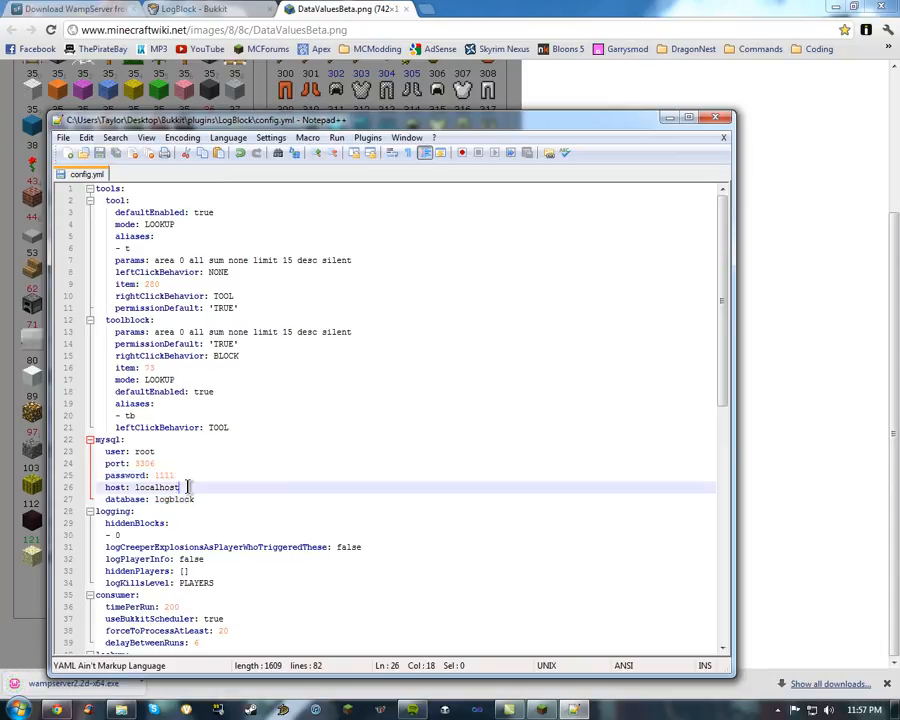
Examine the mysql host setting and the logging options for hidden blocks and creeper explosions.
left_click(190, 479)
left_click_drag(182, 488, 132, 489)
left_click(198, 487)
scroll(193, 481, "down", 1)
left_click(184, 485)
left_click(159, 480)
left_click(156, 497)
left_click_drag(128, 497, 82, 491)
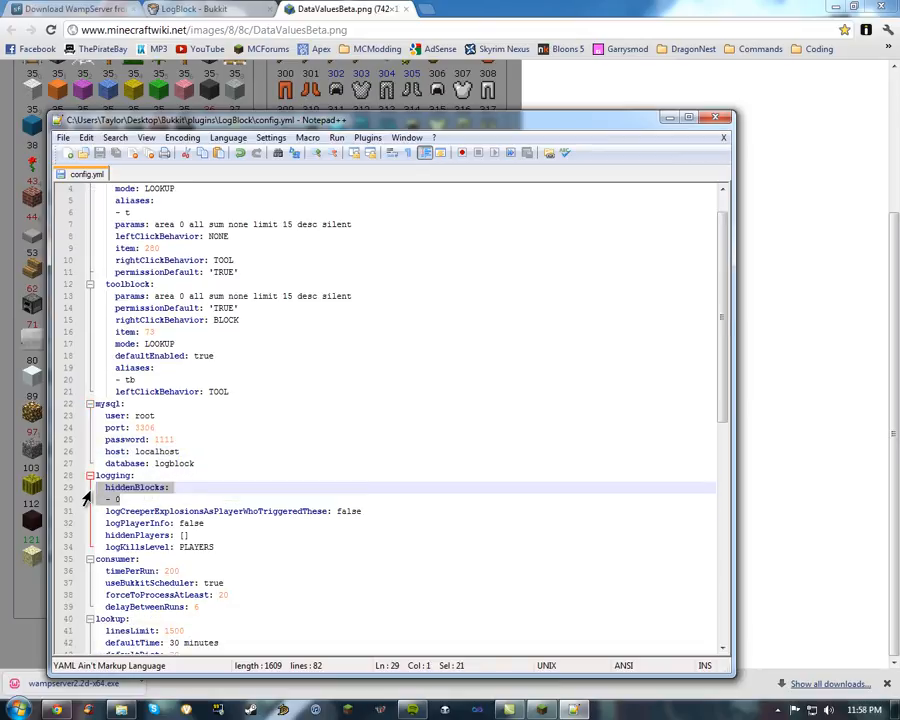
left_click(134, 500)
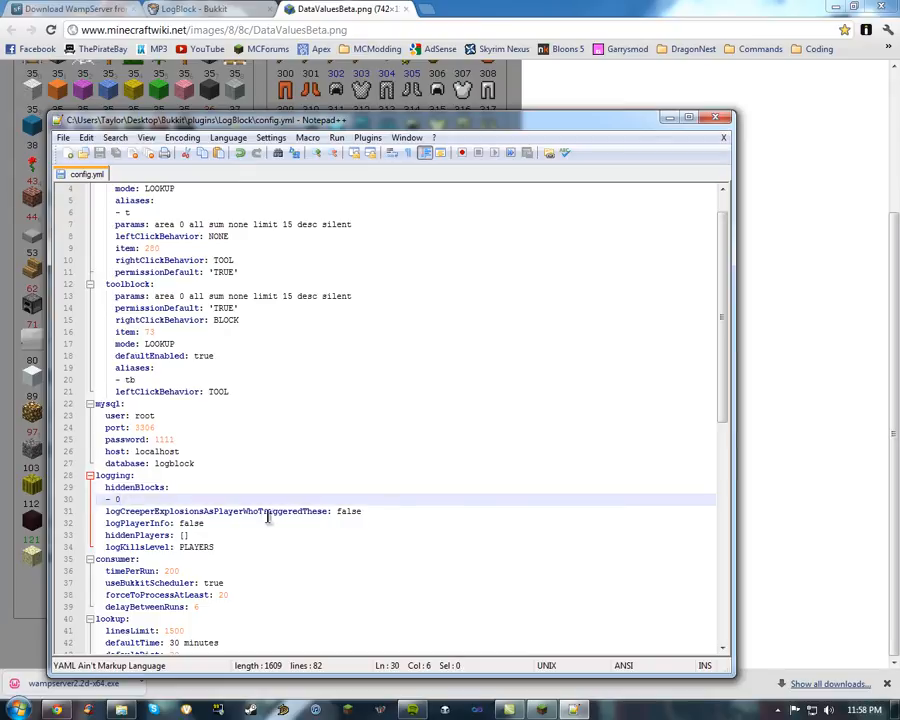
left_click(374, 511)
left_click_drag(374, 511, 335, 513)
left_click(400, 508)
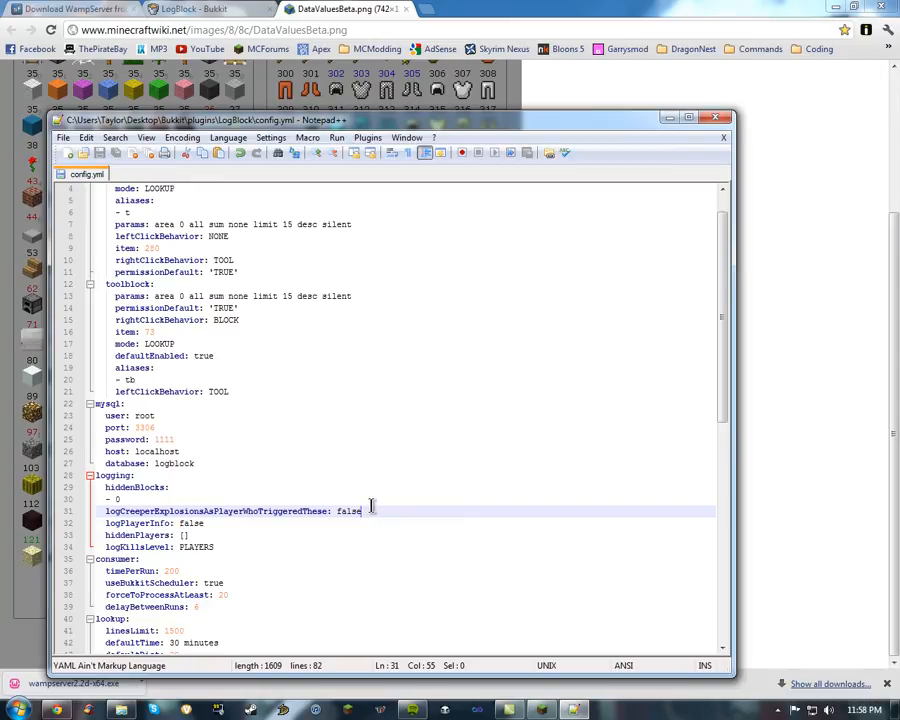
left_click_drag(374, 511, 335, 512)
left_click(343, 511)
double_click(345, 511)
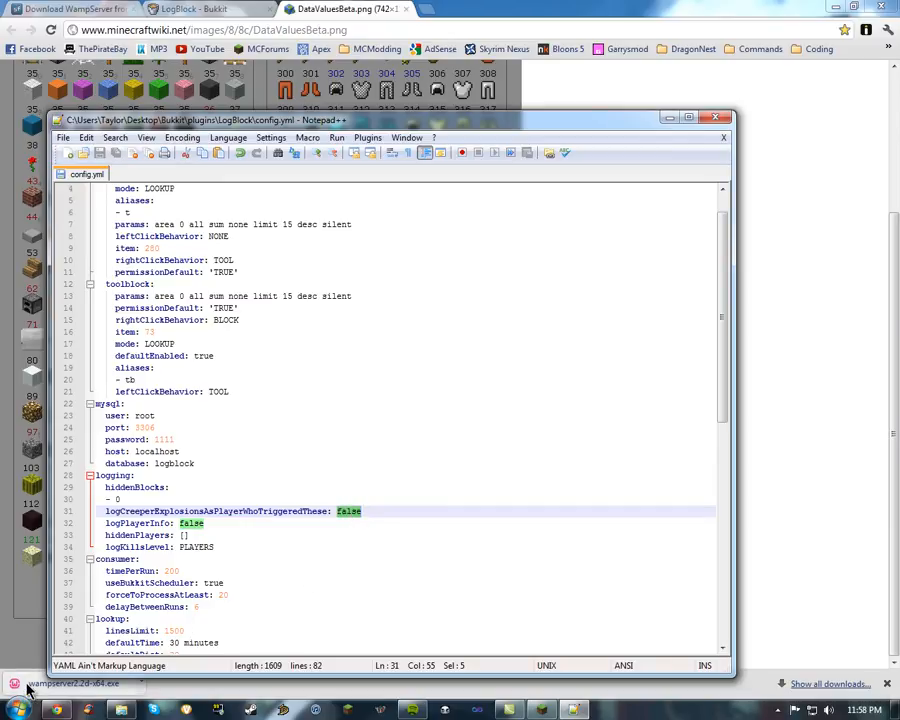
Run the downloaded wampserver2.2d-x64.exe installer and accept its license agreement.
left_click(60, 684)
left_click(489, 369)
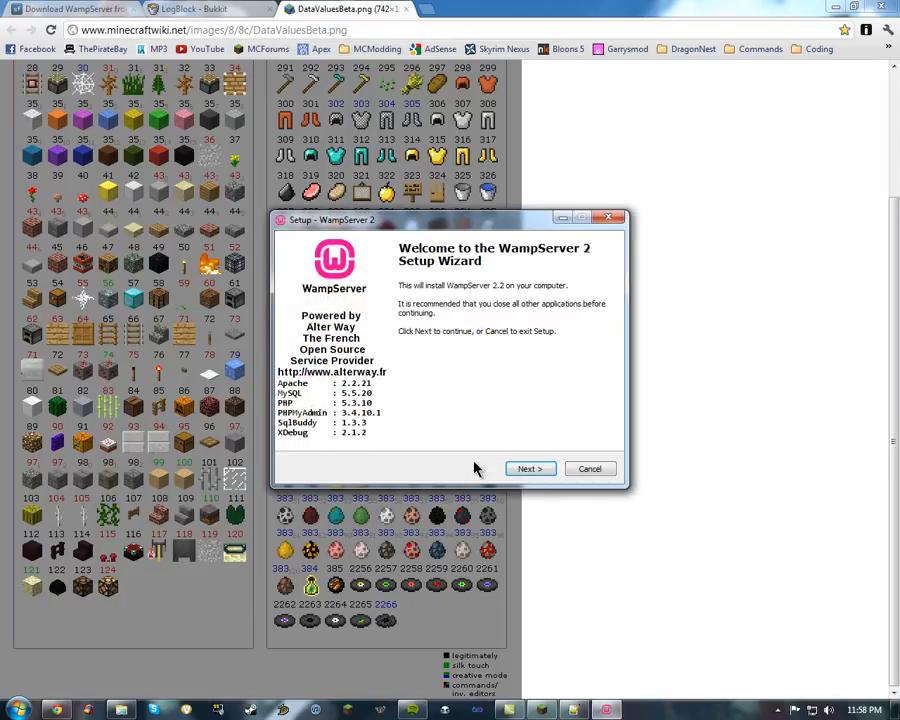
left_click(537, 470)
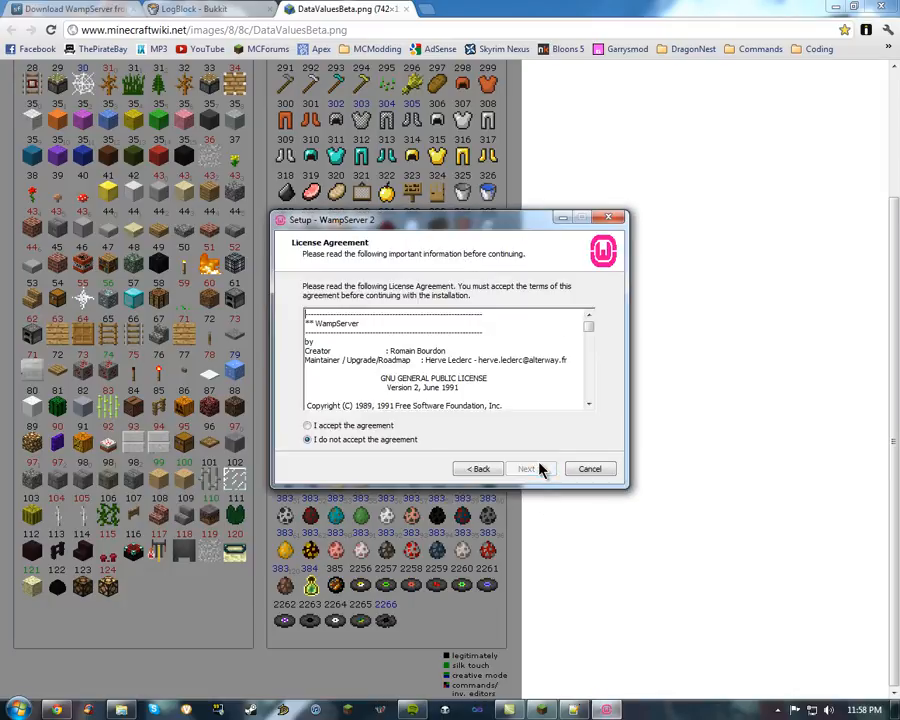
left_click(343, 427)
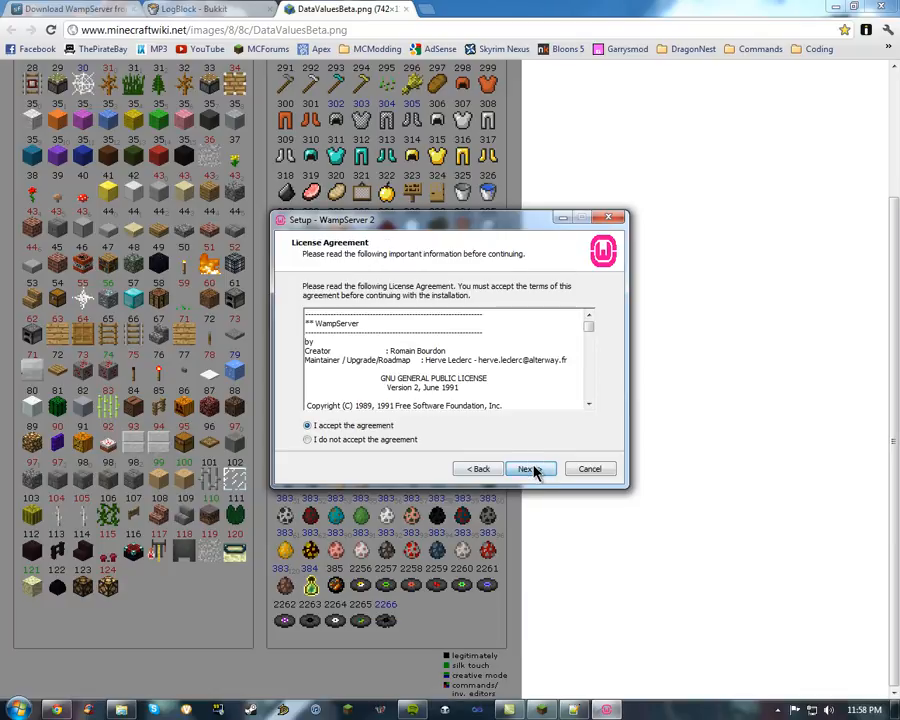
left_click(533, 470)
Keep c:\wamp as the destination folder, enable the desktop icon, and start installing WampServer 2.
left_click(398, 336)
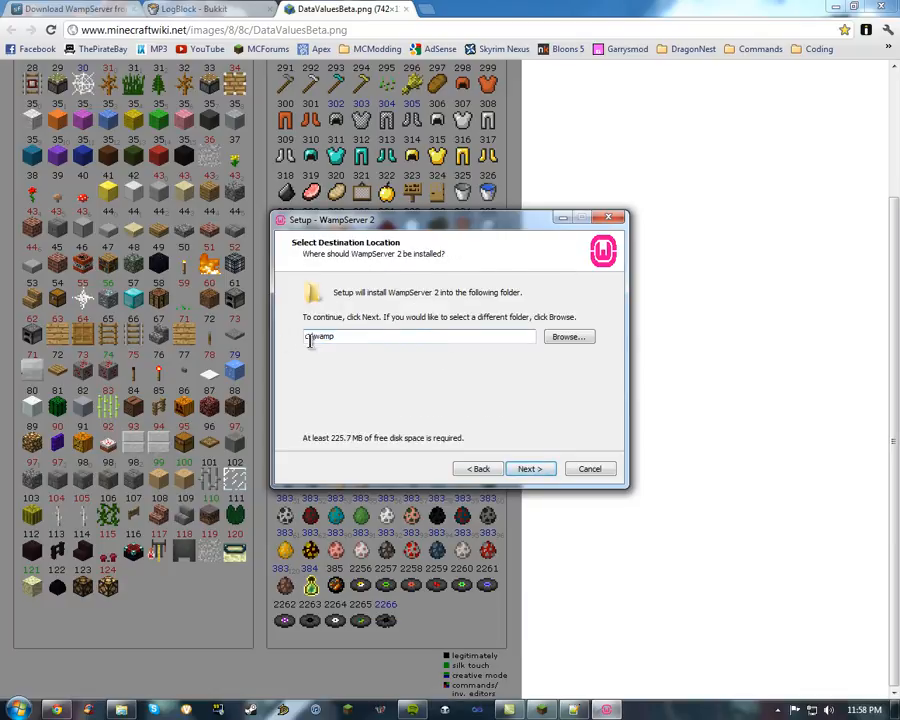
left_click_drag(333, 338, 303, 338)
left_click(347, 339)
left_click(345, 338)
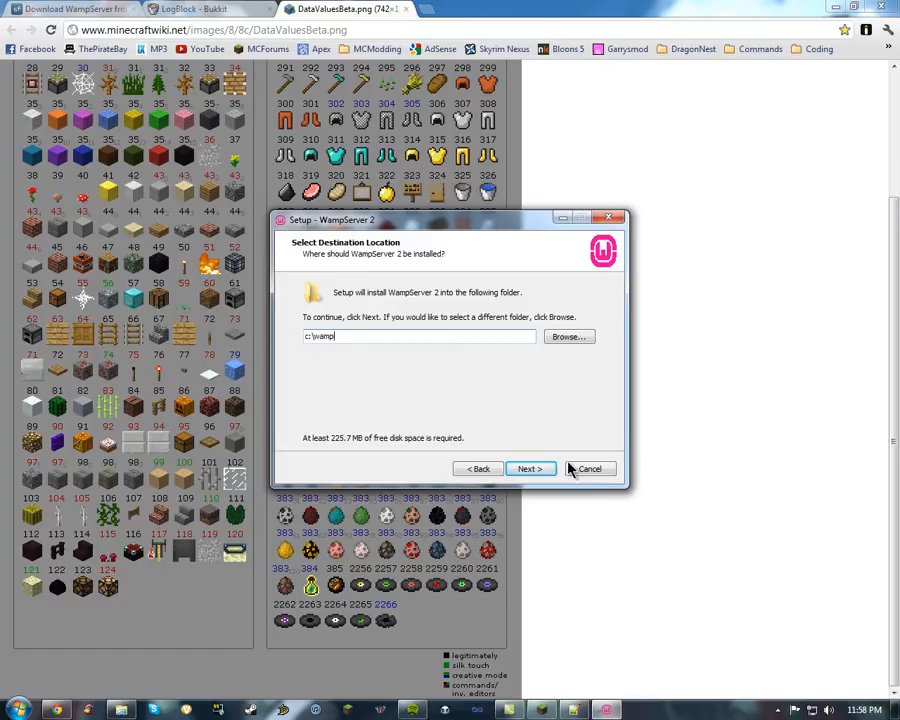
left_click(533, 468)
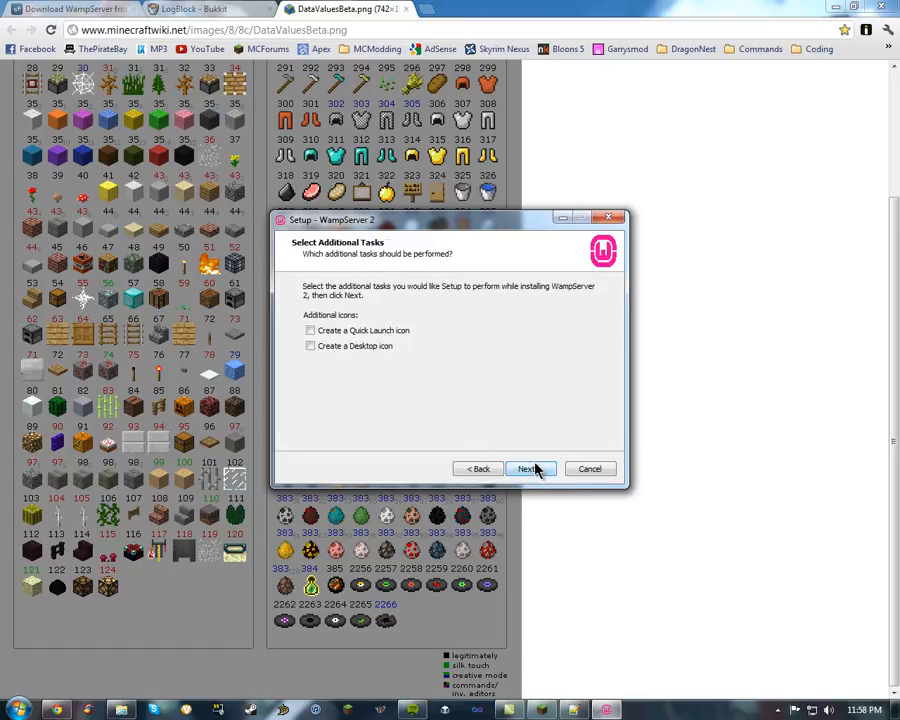
left_click(335, 347)
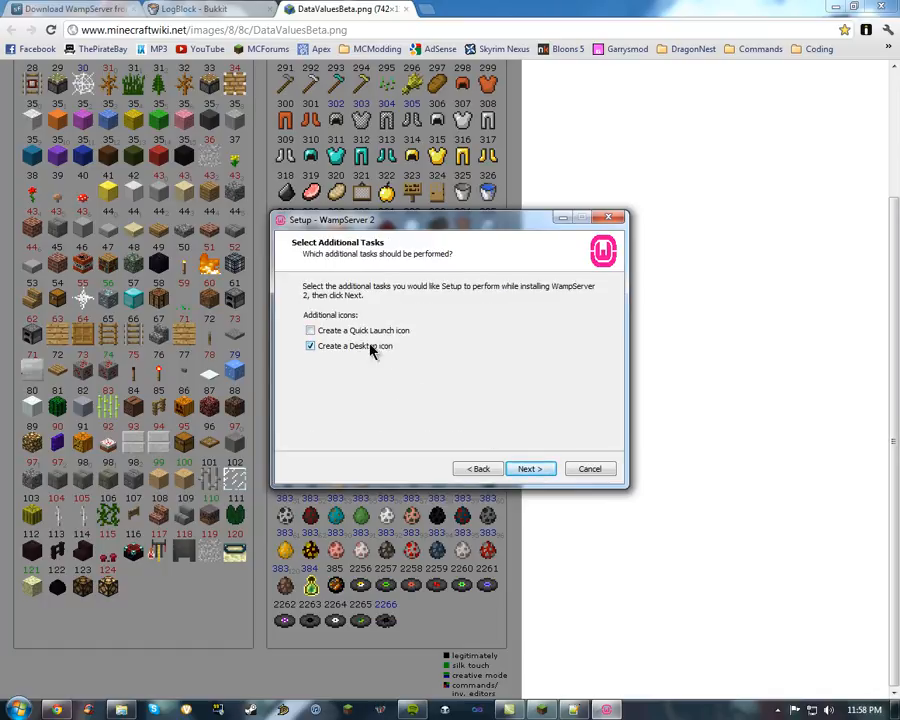
left_click(528, 470)
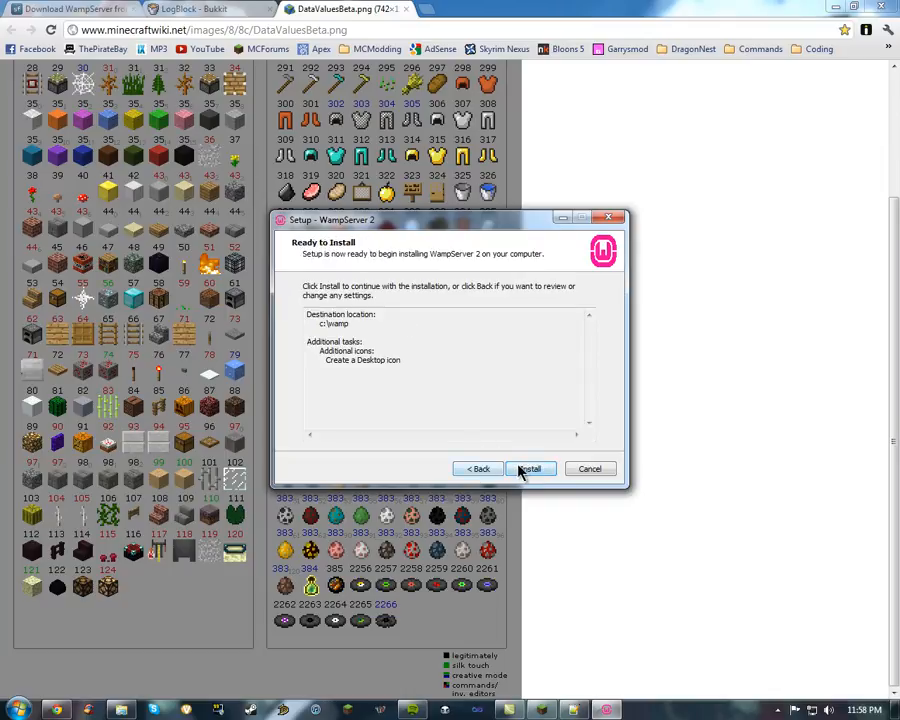
left_click(522, 470)
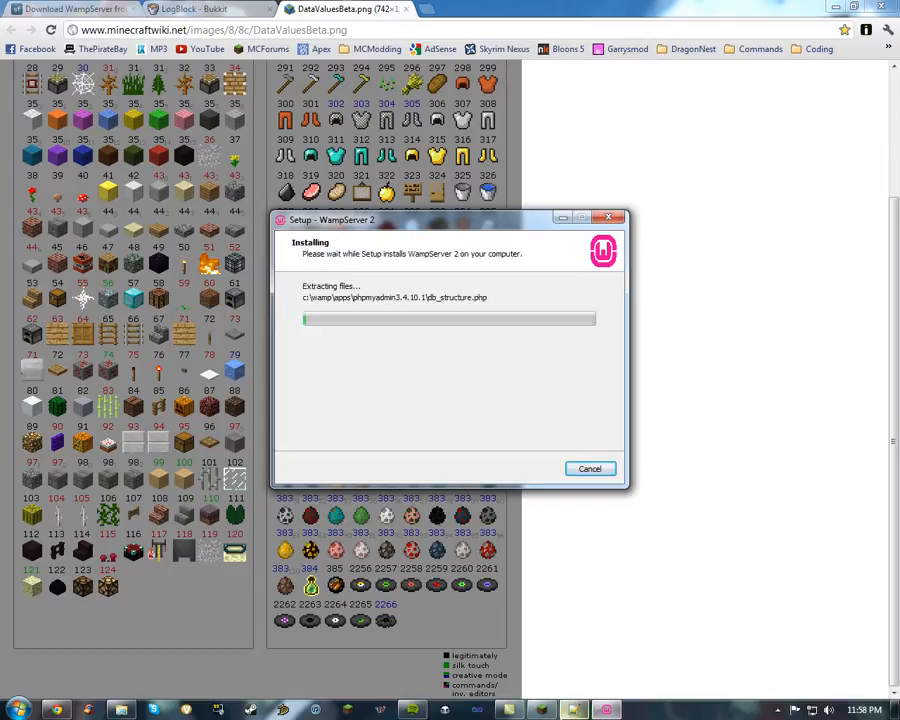
Return to config.yml in Notepad++ and set logCreeperExplosionsAsPlayerWhoTriggeredThese to true, saving the file.
left_click(570, 708)
left_click(428, 372)
left_click(311, 498)
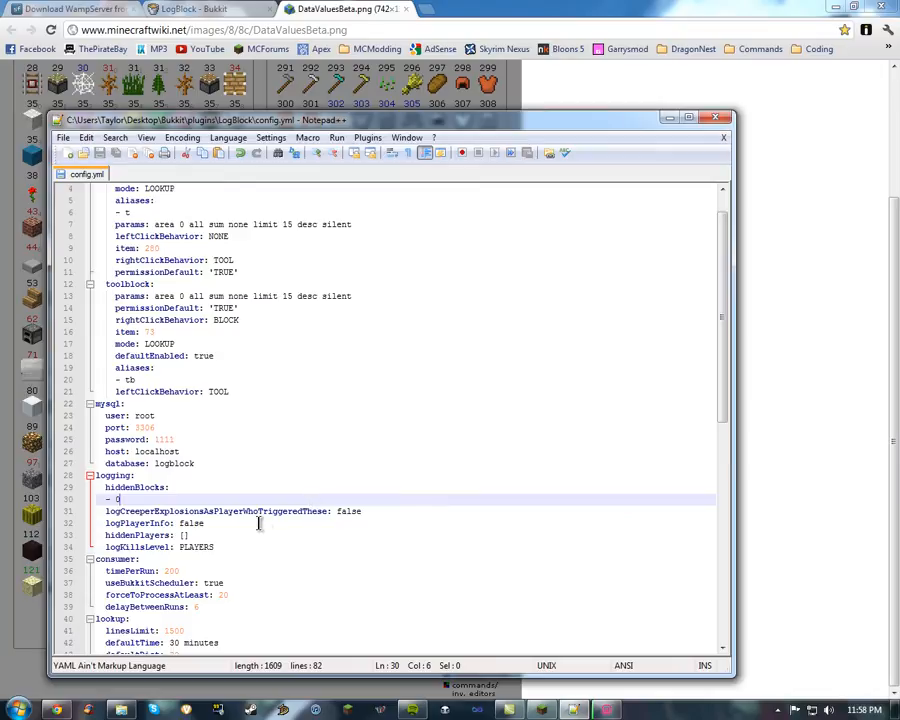
left_click(333, 517)
left_click(344, 510)
double_click(350, 511)
type("tru")
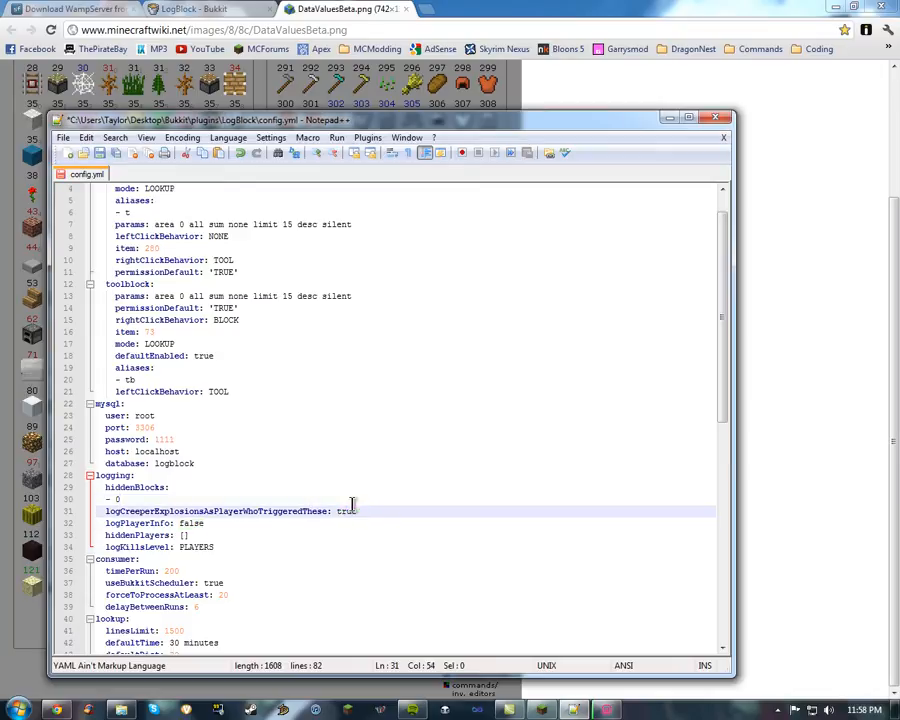
Examine the consumer settings in config.yml, including timePerRun, useBukkitScheduler, forceToProcessAtLeast and delayBetweenRuns.
left_click(206, 571)
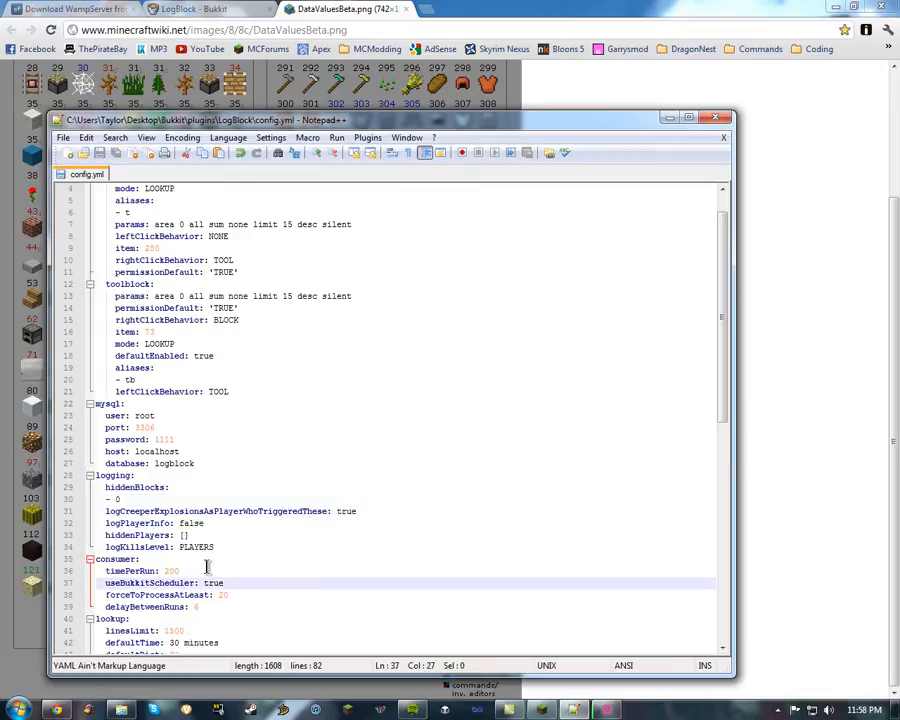
left_click(243, 596)
left_click(231, 608)
left_click(208, 572)
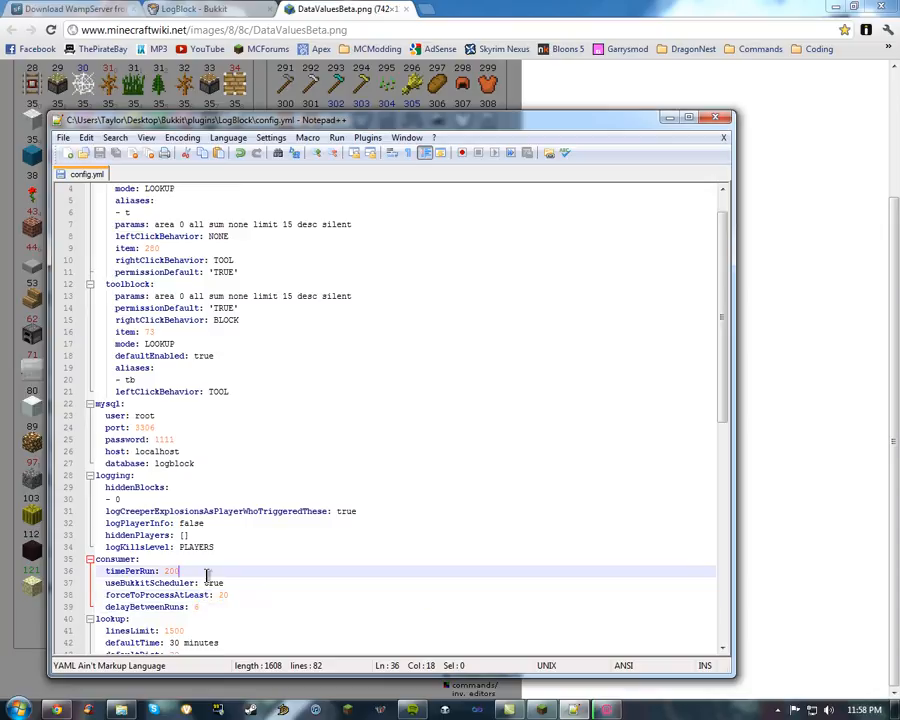
scroll(243, 586, "down", 1)
left_click(239, 569)
scroll(219, 581, "down", 1)
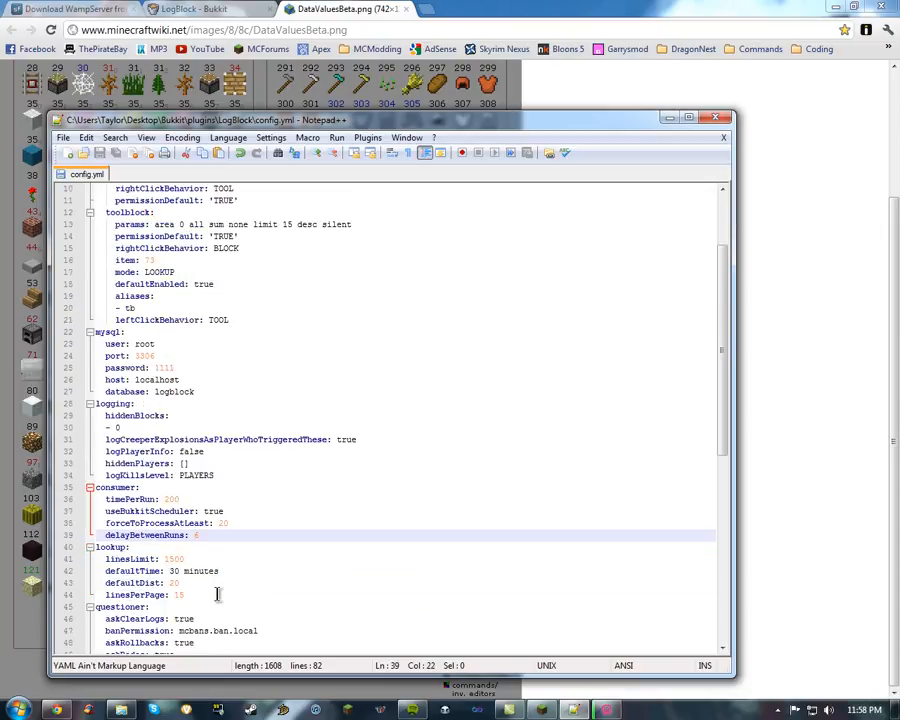
Review the lookup limits, the questioner options and the updater setting down to the loggedWorlds list.
left_click_drag(219, 593, 104, 560)
left_click(242, 592)
scroll(238, 580, "down", 2)
left_click(240, 583)
left_click(253, 615)
scroll(250, 605, "down", 2)
left_click(225, 605)
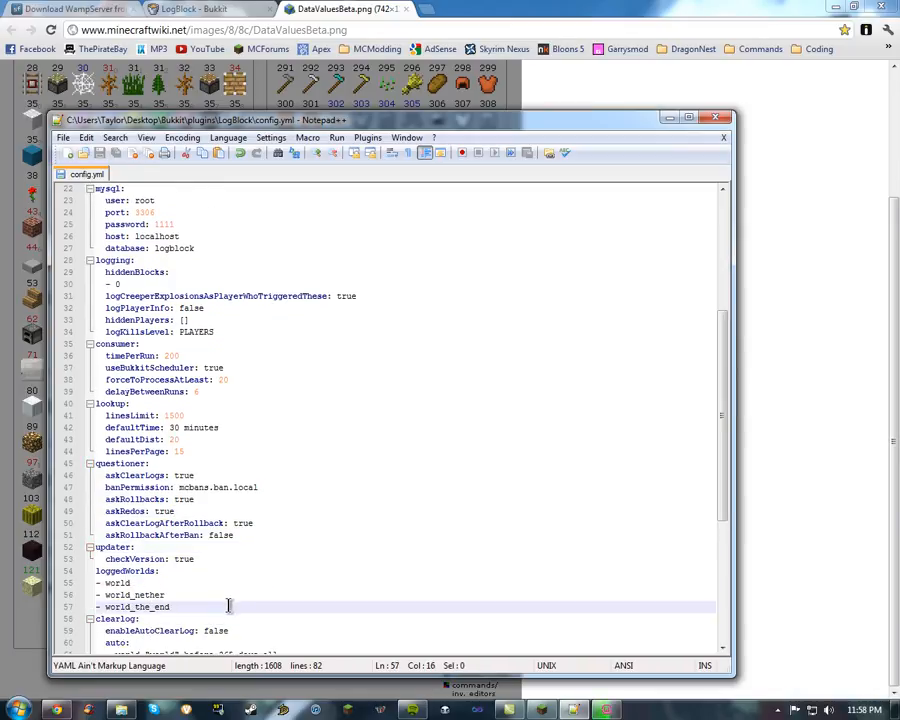
Add a Spawn entry below world_the_end in the loggedWorlds list and save the file.
left_click(209, 598)
left_click(205, 604)
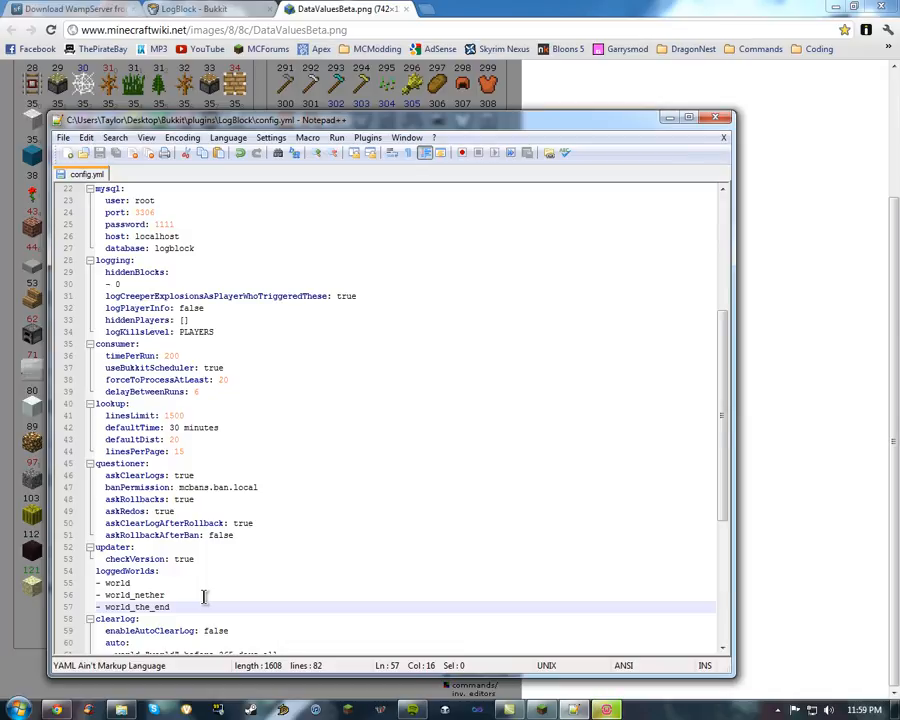
key("Return")
type("- ")
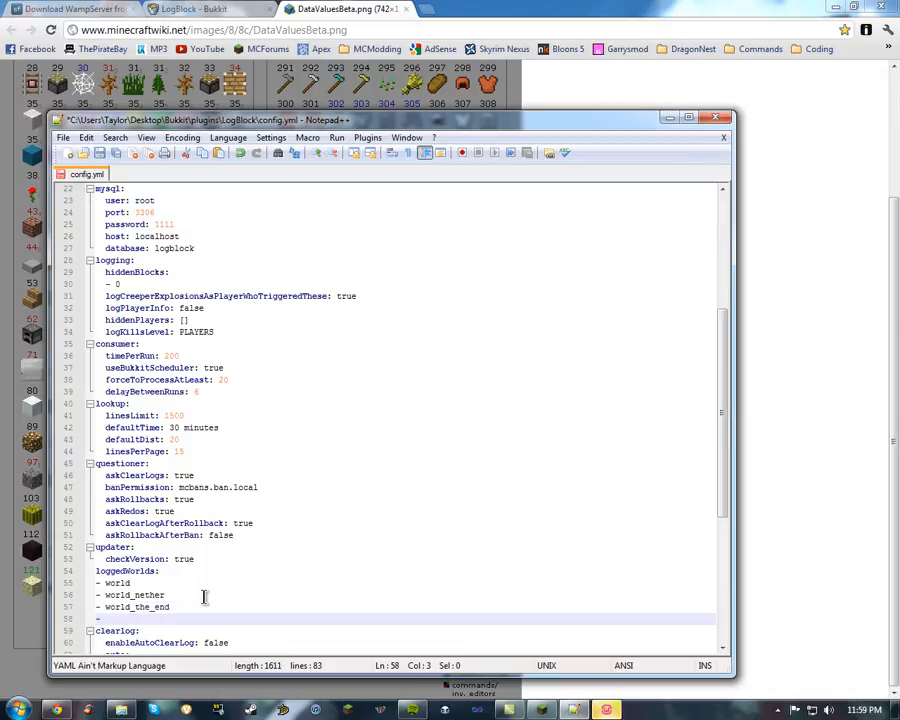
type("Spawn")
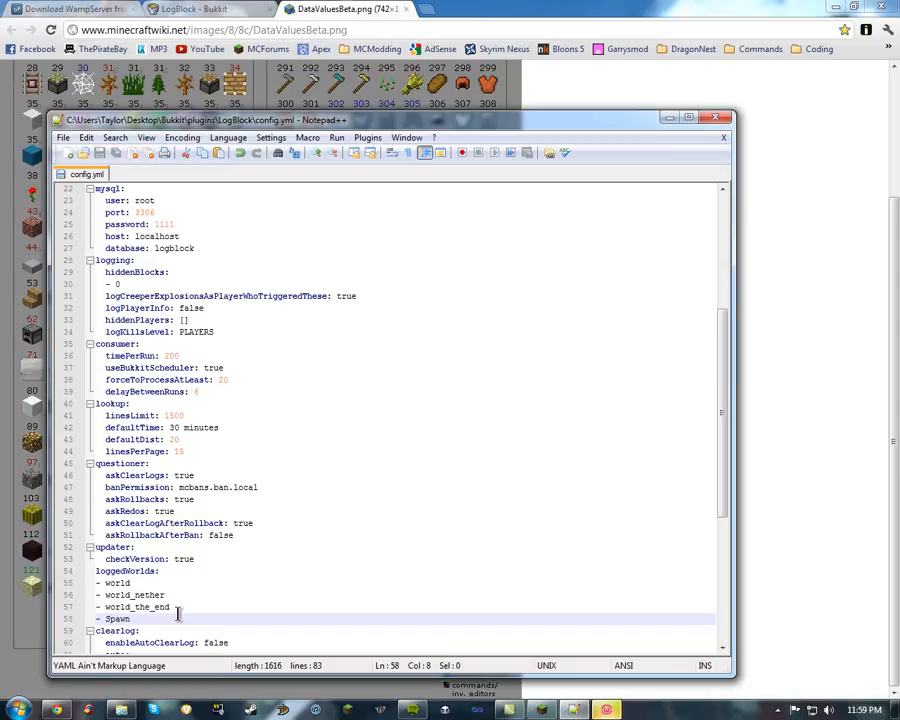
Remove the Spawn entry from the loggedWorlds list again.
key("BackSpace")
key("BackSpace")
key("BackSpace")
key("BackSpace")
key("BackSpace")
key("BackSpace")
key("BackSpace")
key("BackSpace")
key("Up")
Examine the clearlog section, including its automatic clearing rules and autoClearLogDelay.
scroll(180, 596, "down", 1)
key("Down")
key("Down")
scroll(180, 590, "down", 3)
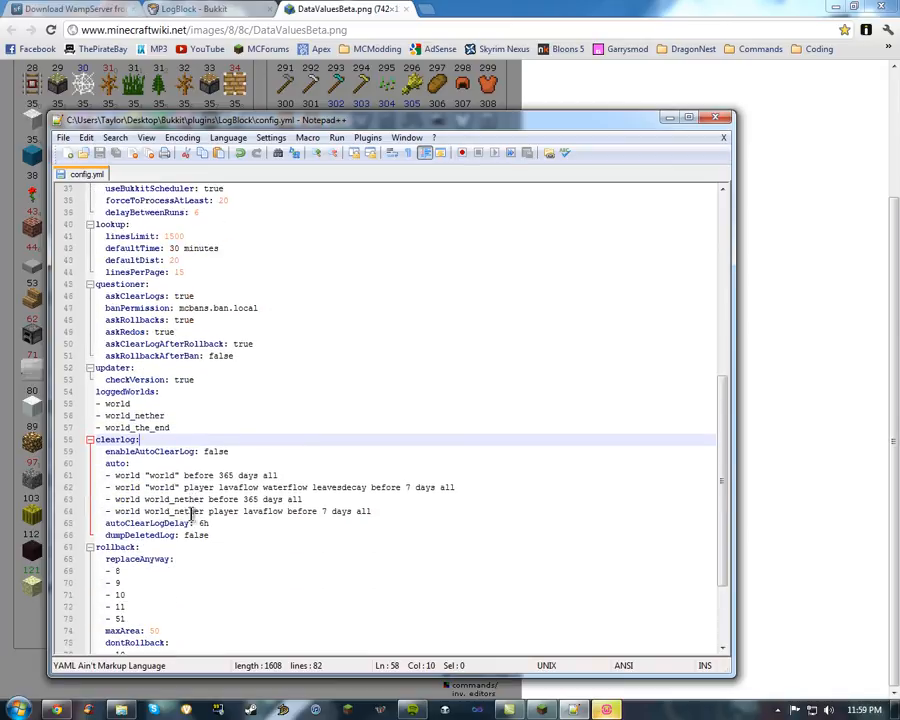
scroll(190, 514, "down", 2)
left_click(207, 487)
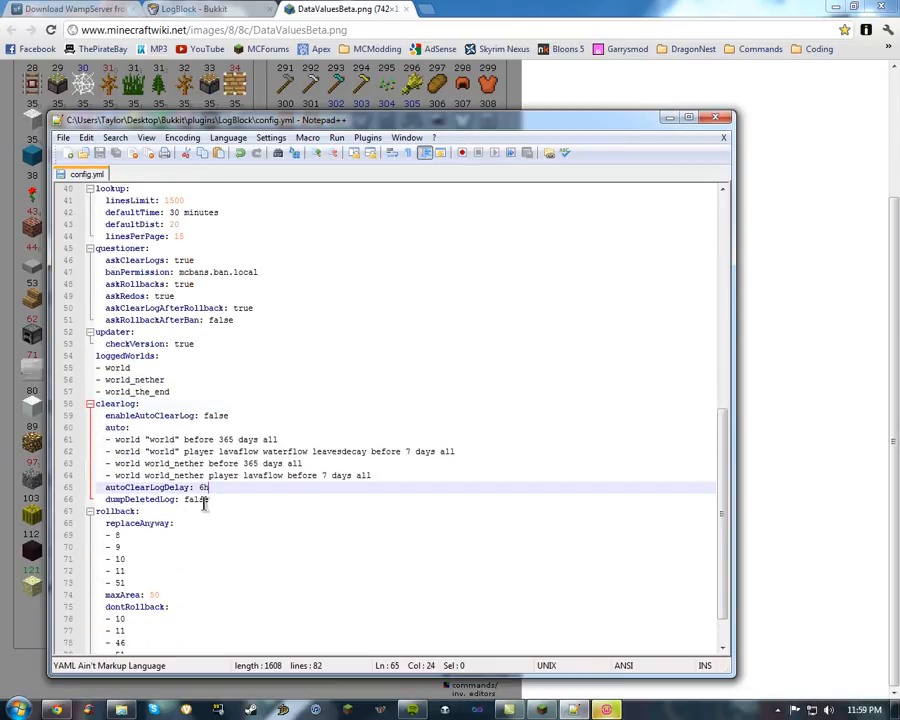
Review the block IDs listed under replaceAnyway in the rollback section against the block ID chart behind the editor.
left_click_drag(115, 535, 137, 570)
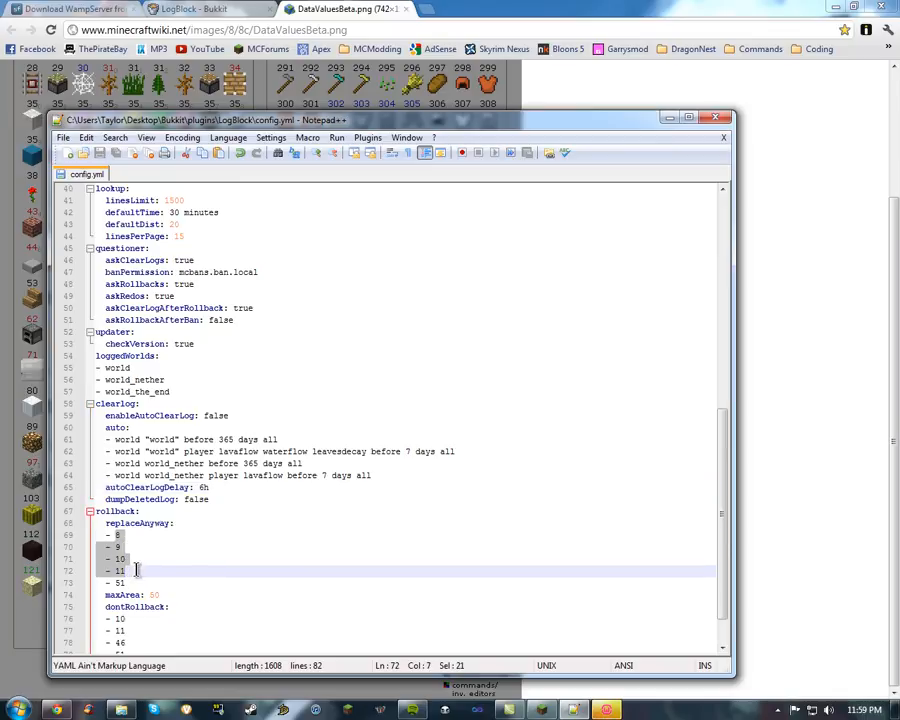
triple_click(137, 570)
left_click(137, 570)
left_click_drag(137, 569, 98, 535)
triple_click(98, 536)
left_click(134, 546)
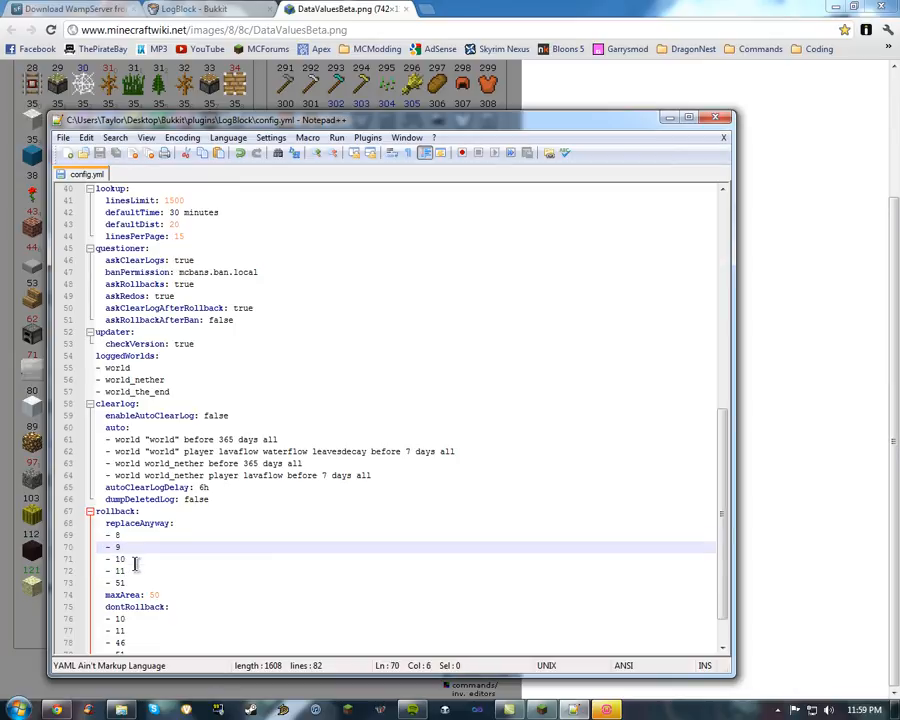
left_click(138, 570)
left_click(140, 582)
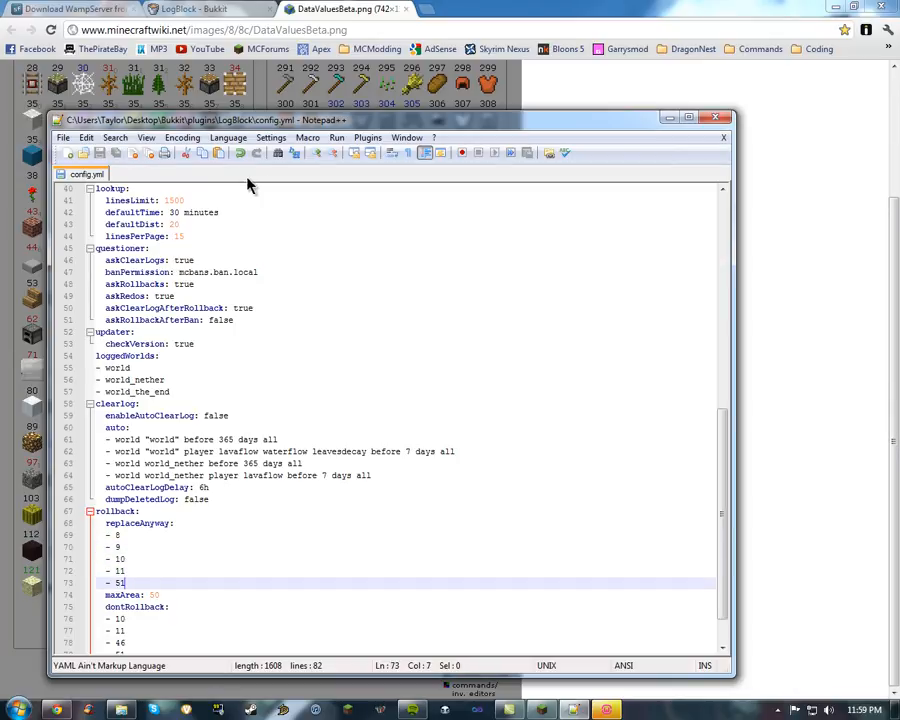
left_click_drag(236, 130, 455, 190)
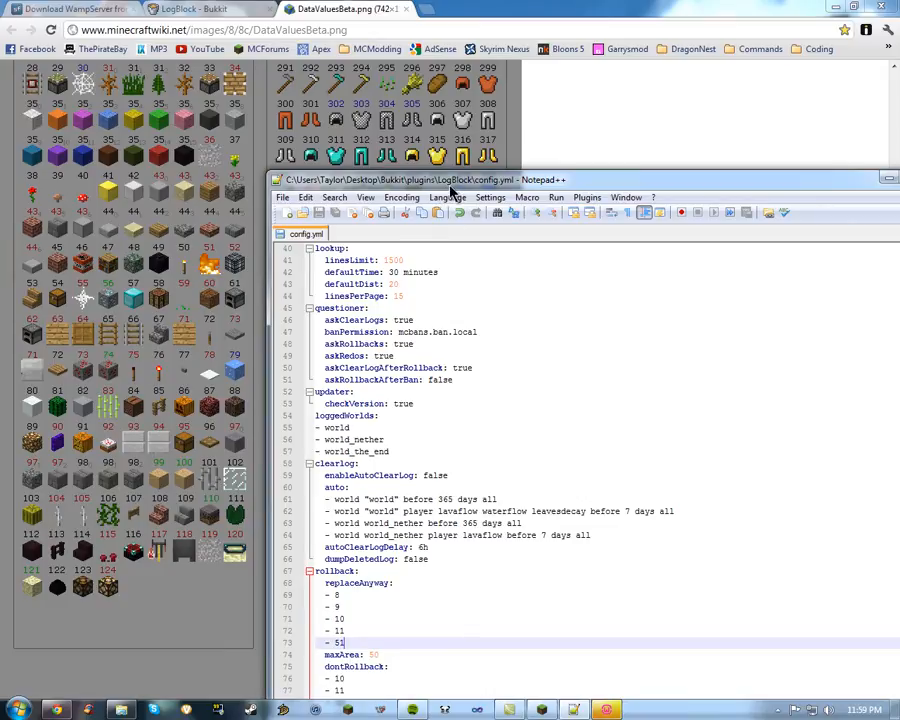
left_click_drag(458, 183, 266, 124)
Examine the maxArea setting in the rollback section.
left_click(206, 550)
scroll(204, 565, "down", 2)
left_click(205, 549)
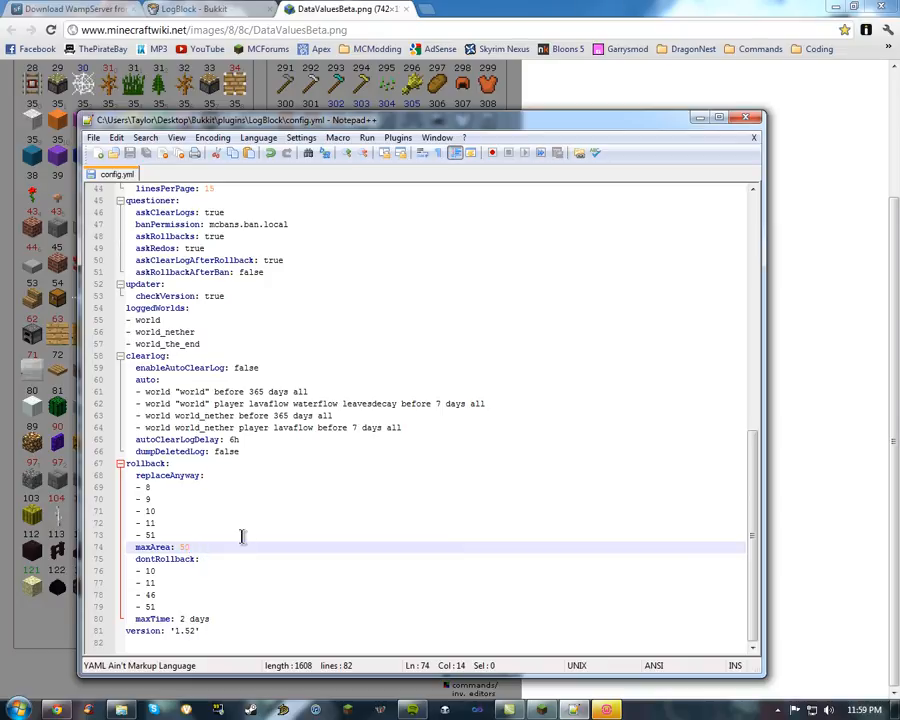
left_click_drag(210, 547, 176, 550)
left_click(202, 547)
left_click(197, 548)
Switch to the WampServer 2 setup and accept explorer as the default browser.
left_click(606, 710)
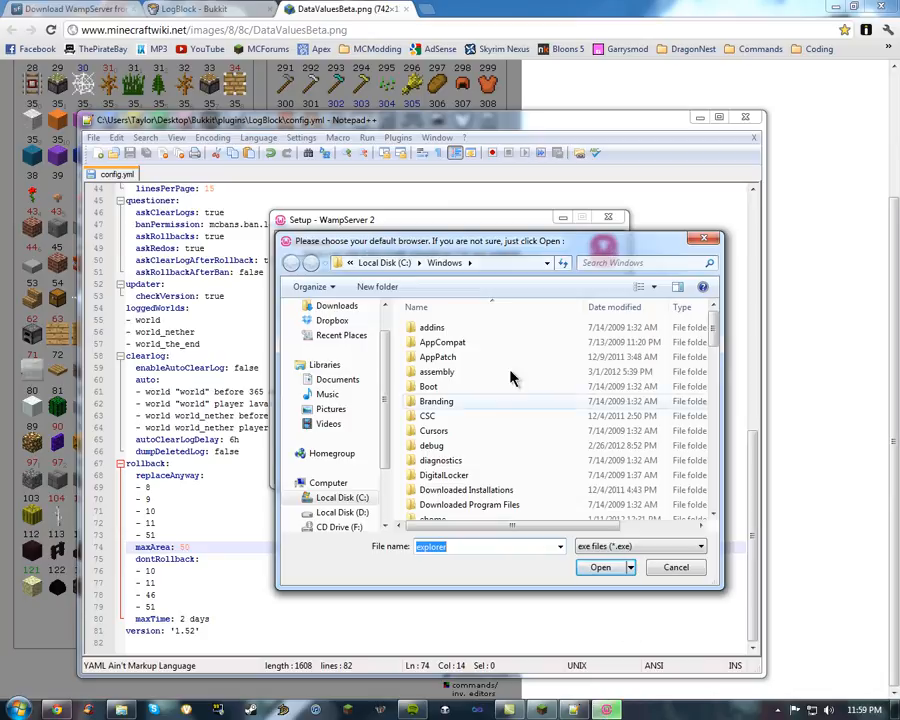
left_click_drag(293, 297, 264, 301)
left_click_drag(364, 313, 316, 216)
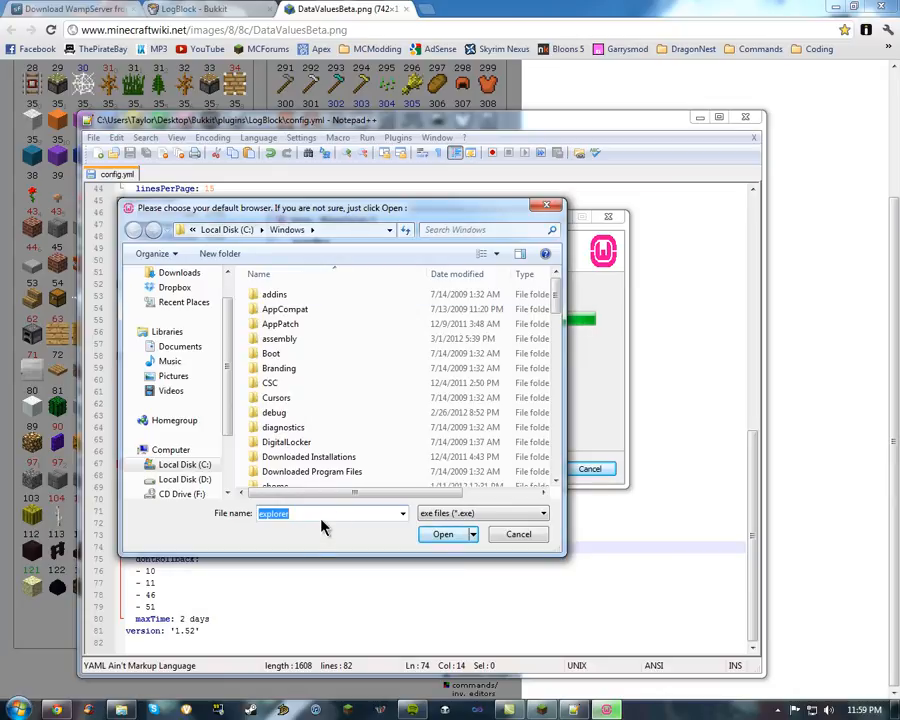
left_click(432, 536)
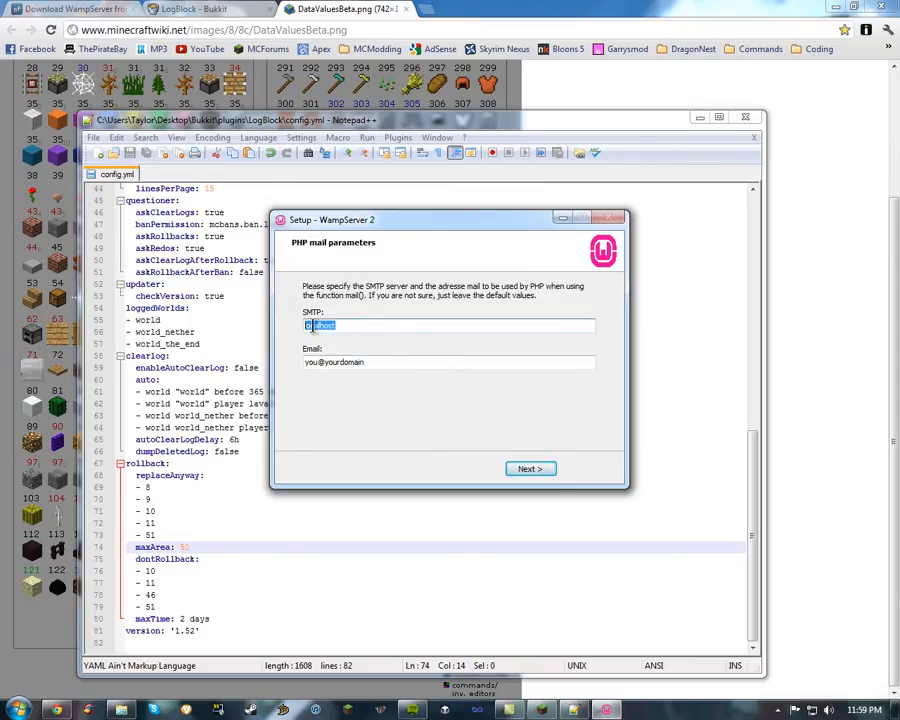
Keep the default PHP mail parameters and finish the WampServer 2 setup with launching it now enabled.
double_click(386, 360)
left_click(386, 360)
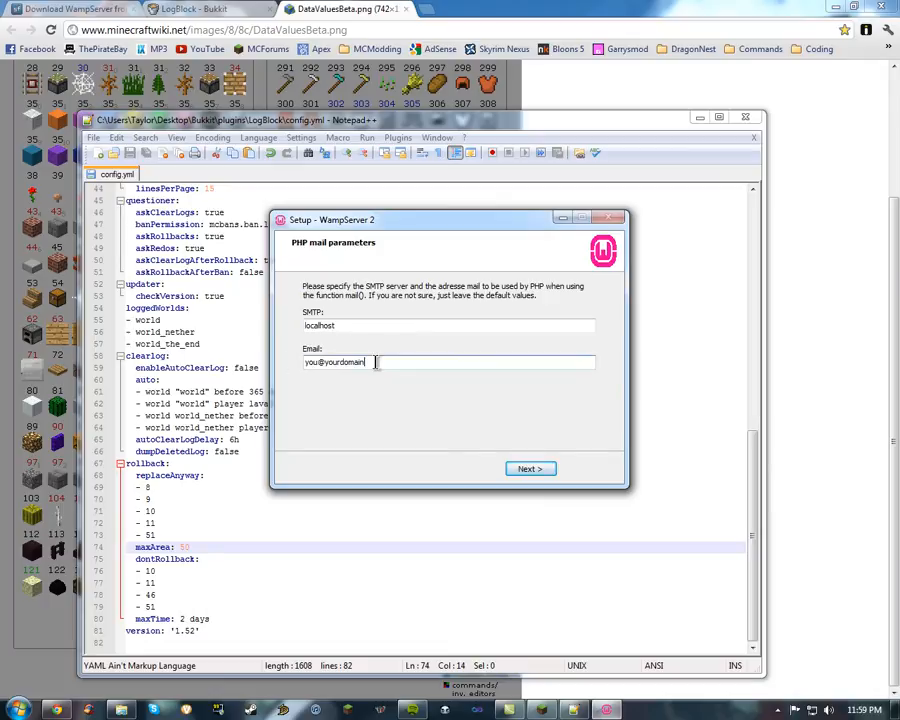
left_click(526, 469)
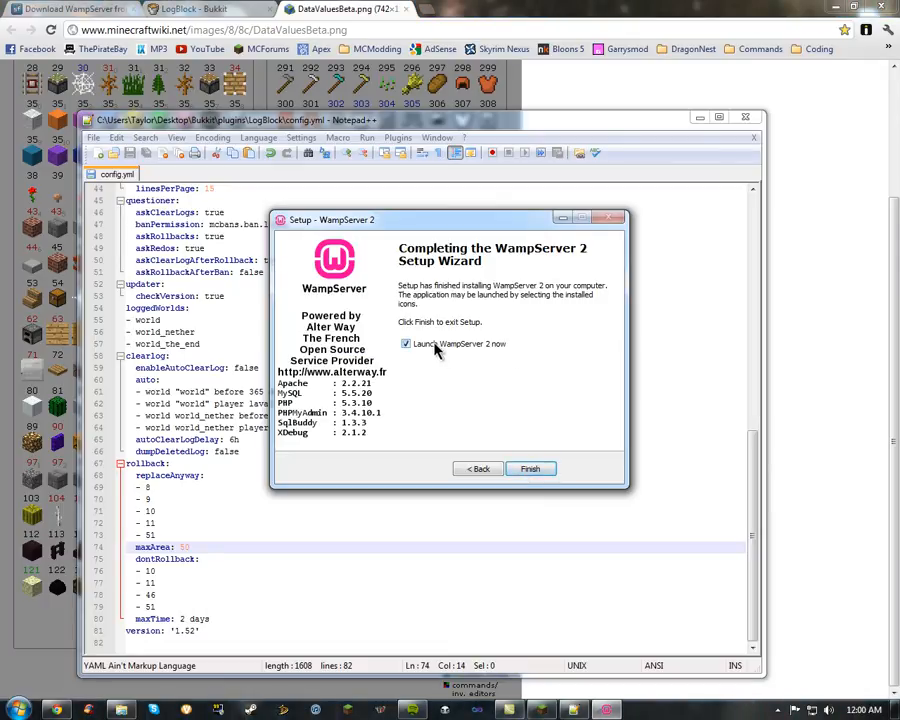
left_click(528, 468)
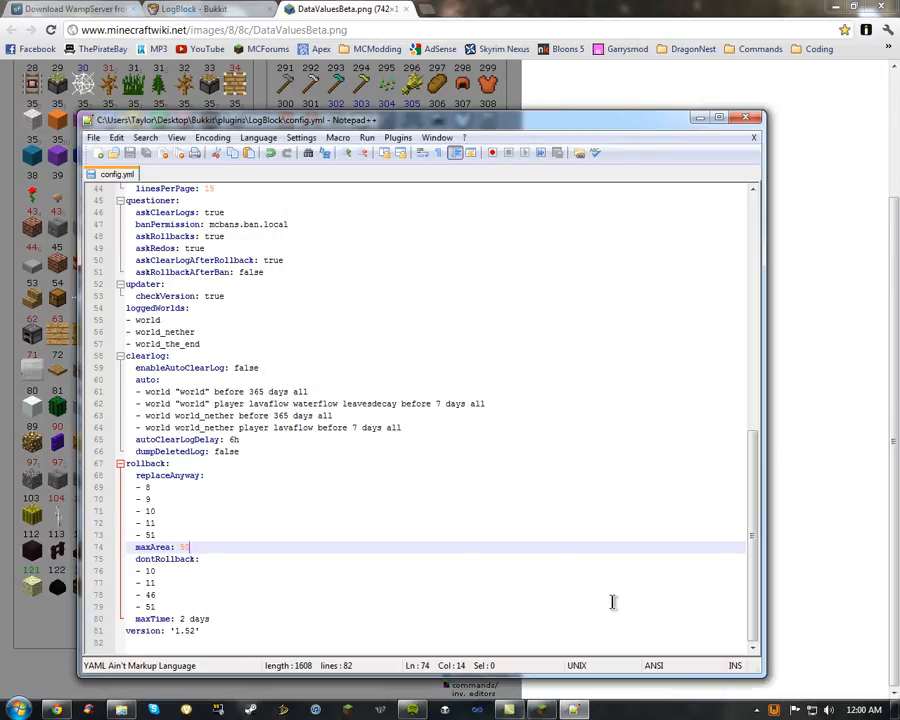
Examine the dontRollback block list and the maxTime setting at the end of config.yml.
left_click(498, 560)
left_click(333, 595)
left_click(232, 607)
left_click(240, 620)
left_click(229, 642)
left_click(216, 616)
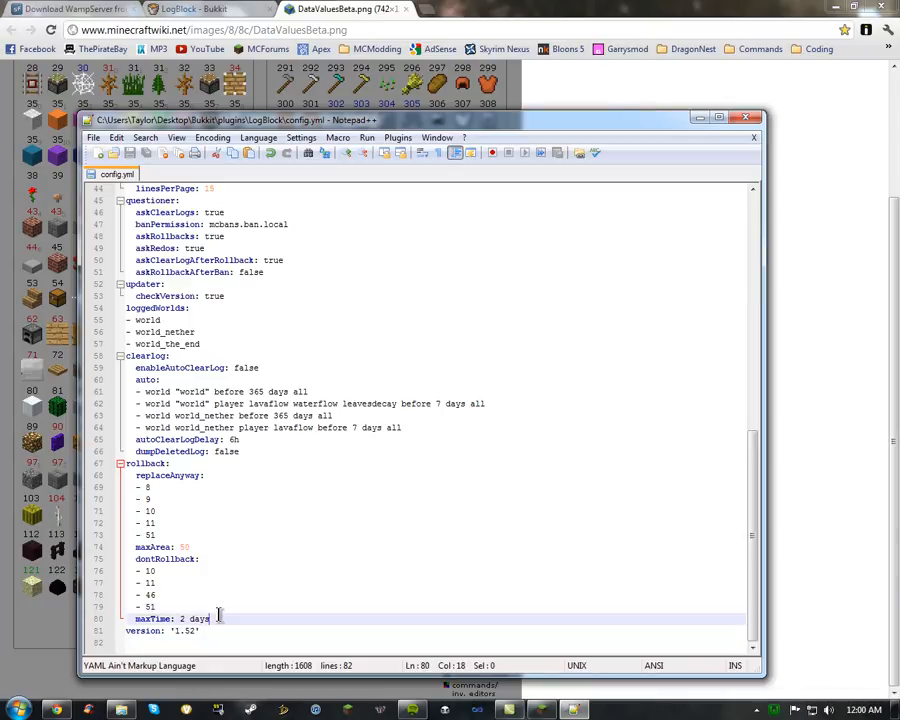
left_click_drag(216, 604, 228, 558)
left_click(218, 583)
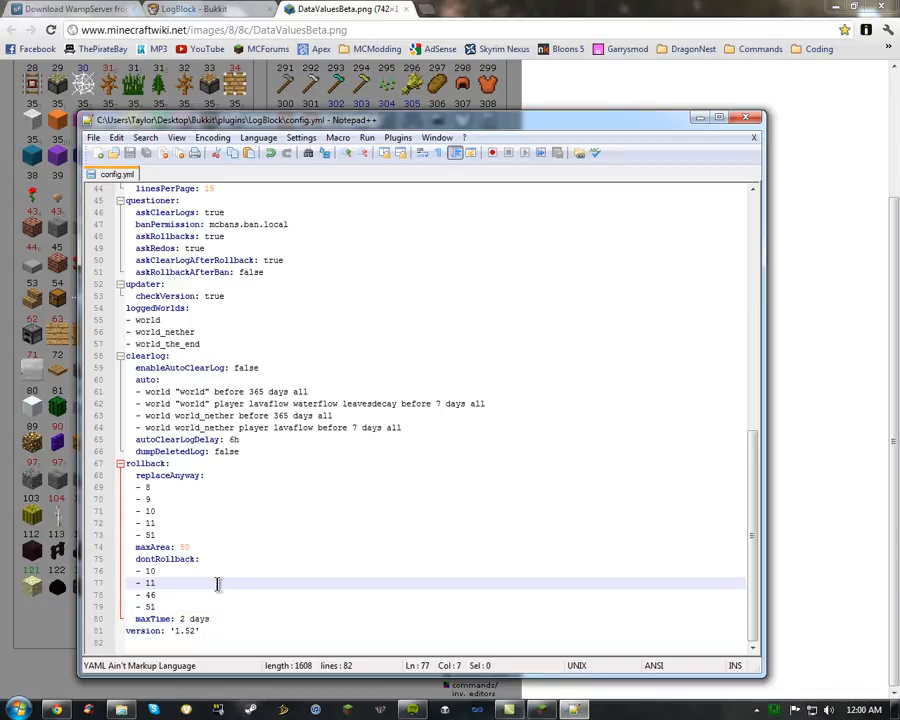
Close config.yml and the editor, and open world.yml from the LogBlock plugin folder.
left_click(754, 139)
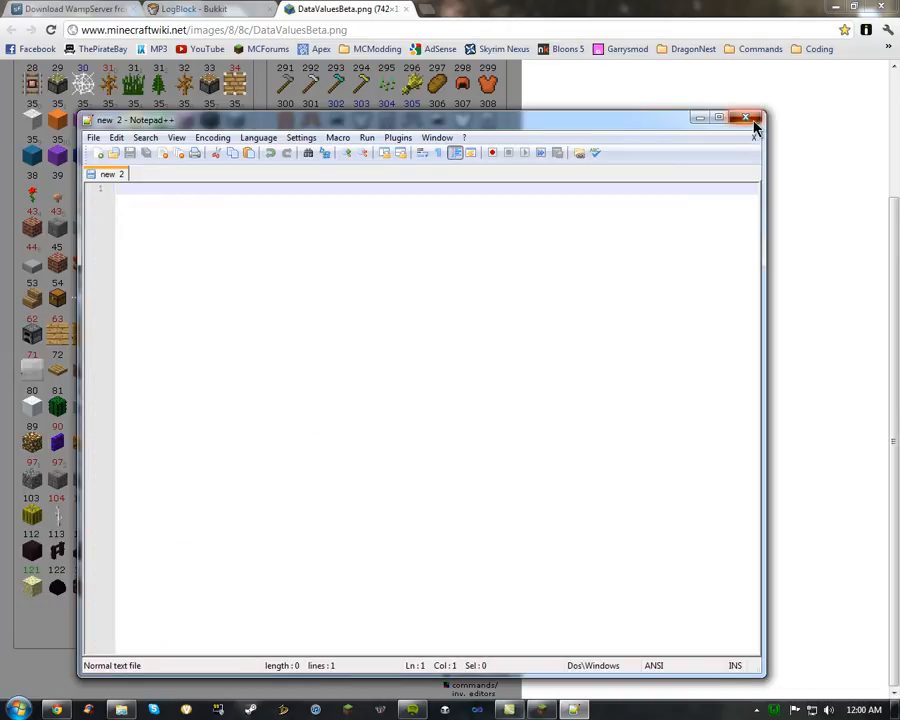
left_click(754, 121)
left_click(121, 709)
double_click(300, 288)
left_click(186, 236)
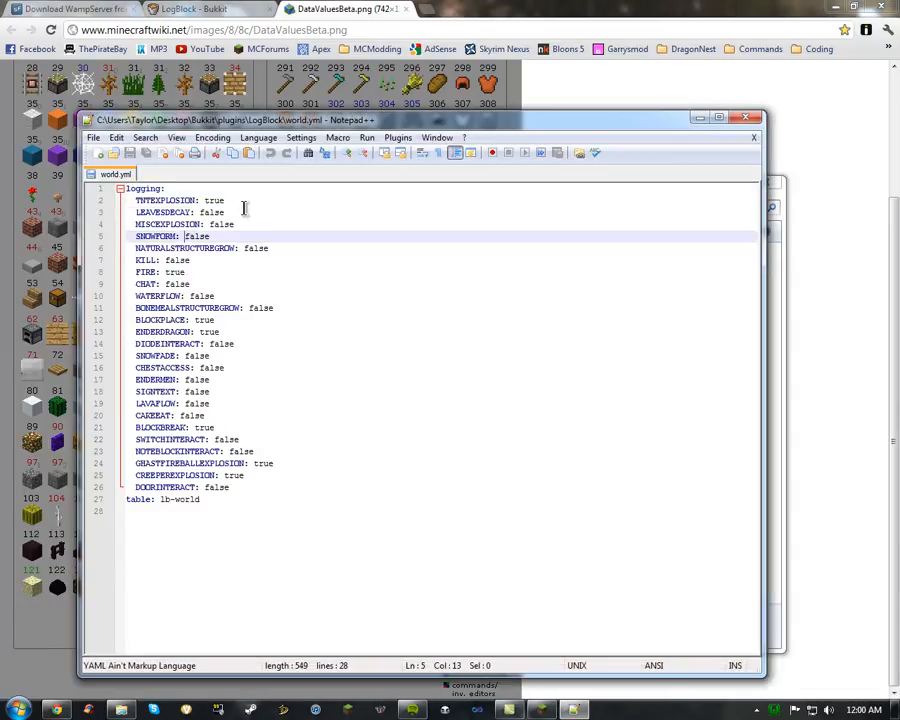
Examine the TNTEXPLOSION, LEAVESDECAY, MISCEXPLOSION and SNOWFORM logging options in world.yml.
left_click(243, 208)
left_click(241, 200)
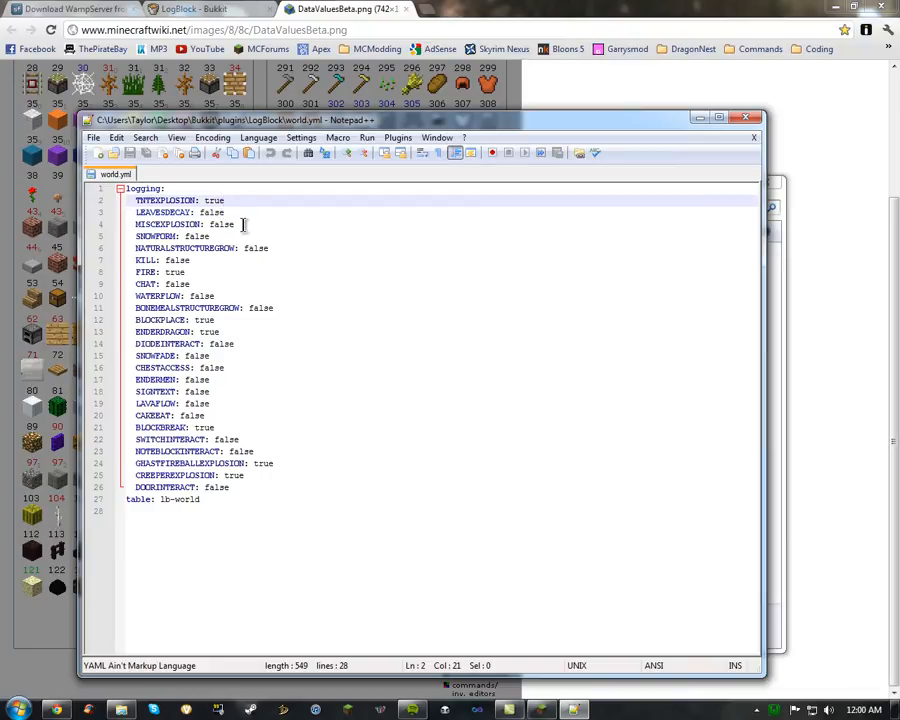
left_click(210, 213)
double_click(210, 213)
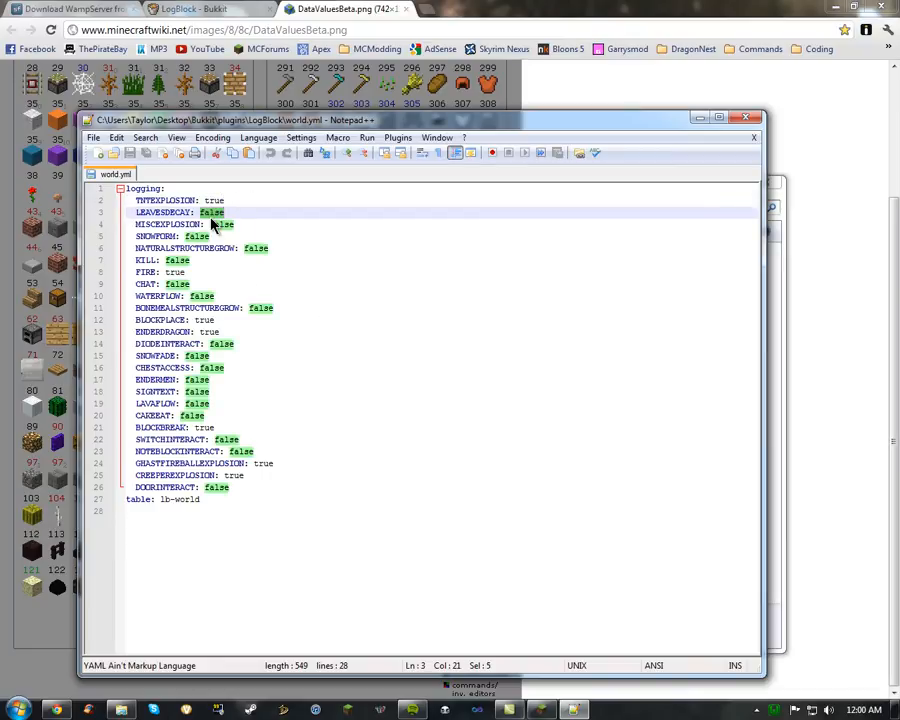
left_click(239, 224)
left_click(219, 224)
double_click(219, 224)
double_click(197, 236)
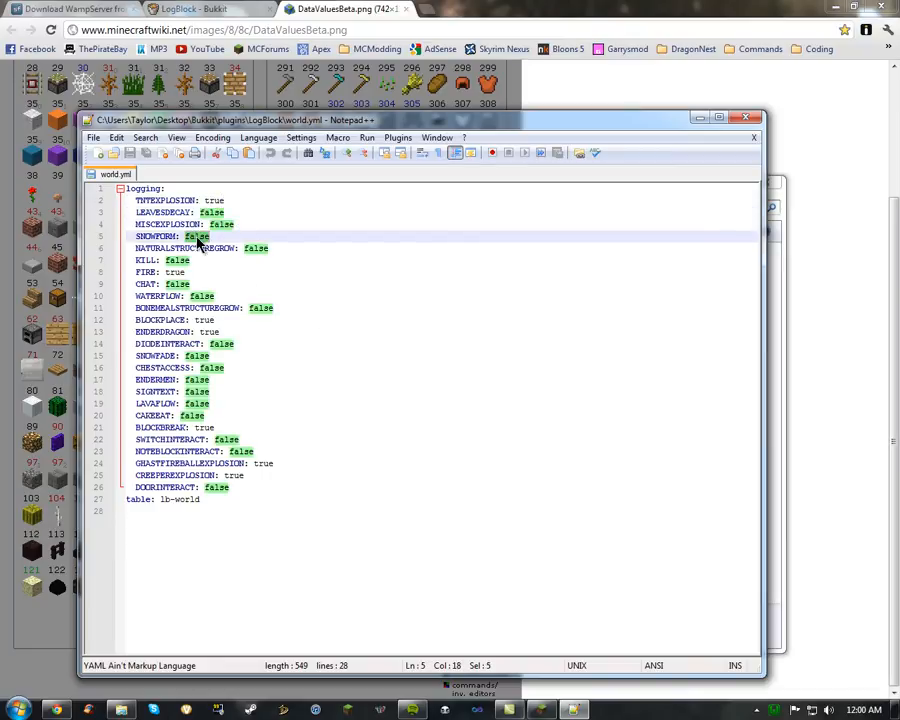
Review the logging options for natural structure growth, kills, fire and chat.
left_click(270, 248)
left_click(210, 260)
double_click(190, 260)
left_click(190, 272)
double_click(190, 260)
left_click_drag(190, 260, 140, 260)
left_click(188, 272)
left_click_drag(191, 282, 137, 275)
left_click(215, 287)
left_click_drag(200, 285, 126, 284)
Examine the logging options from WATERFLOW through SNOWFADE, including block placement, ender dragon and diode interaction.
left_click(196, 295)
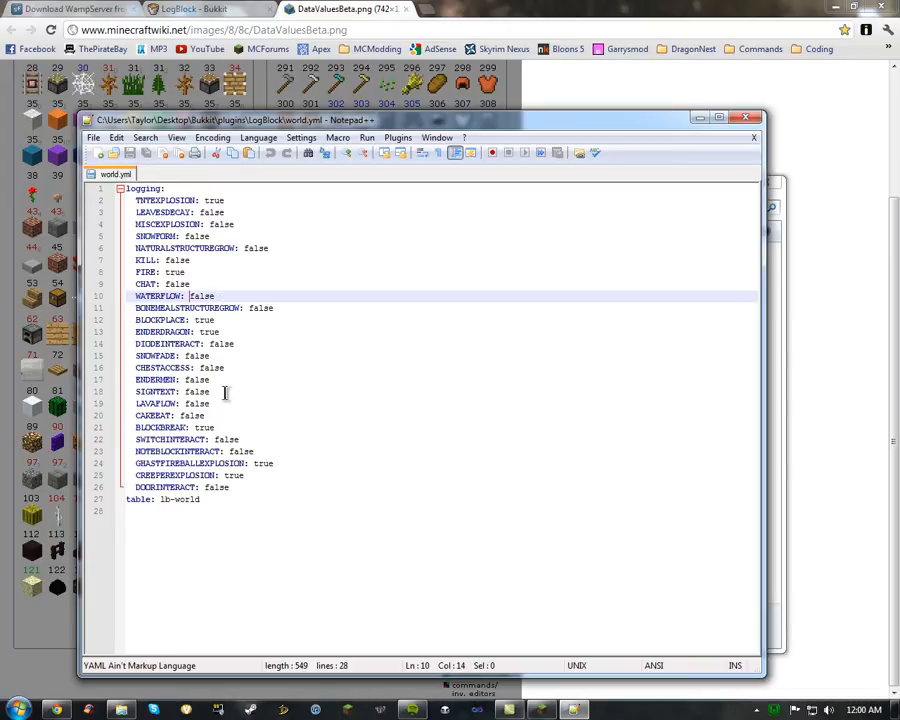
left_click(228, 295)
double_click(205, 297)
left_click(229, 296)
left_click_drag(229, 297, 110, 301)
left_click(141, 299)
left_click(226, 292)
left_click(289, 311)
left_click(272, 319)
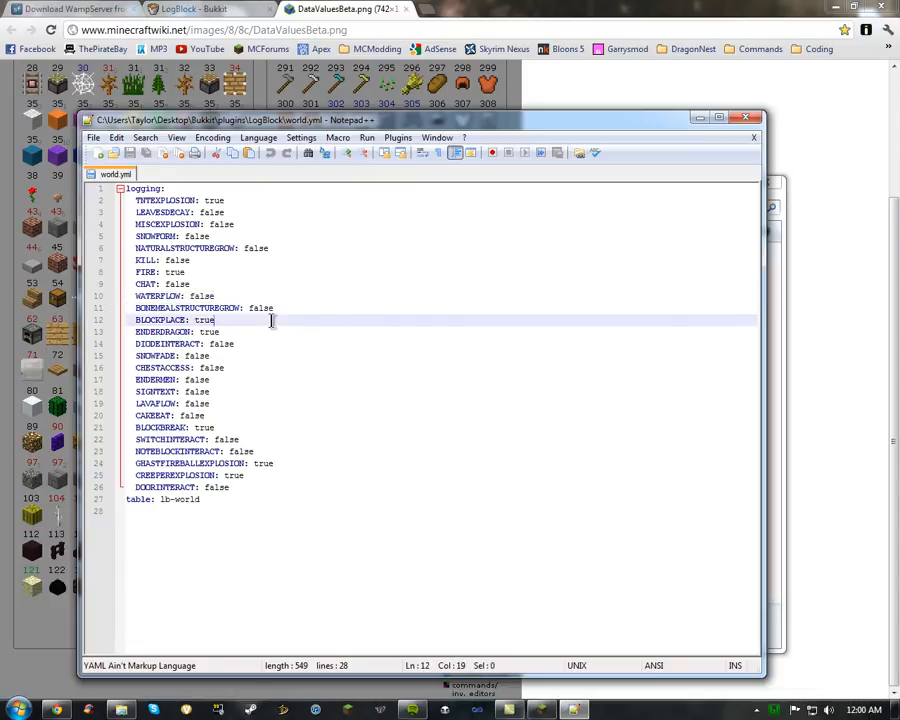
left_click_drag(230, 321, 137, 331)
left_click(227, 334)
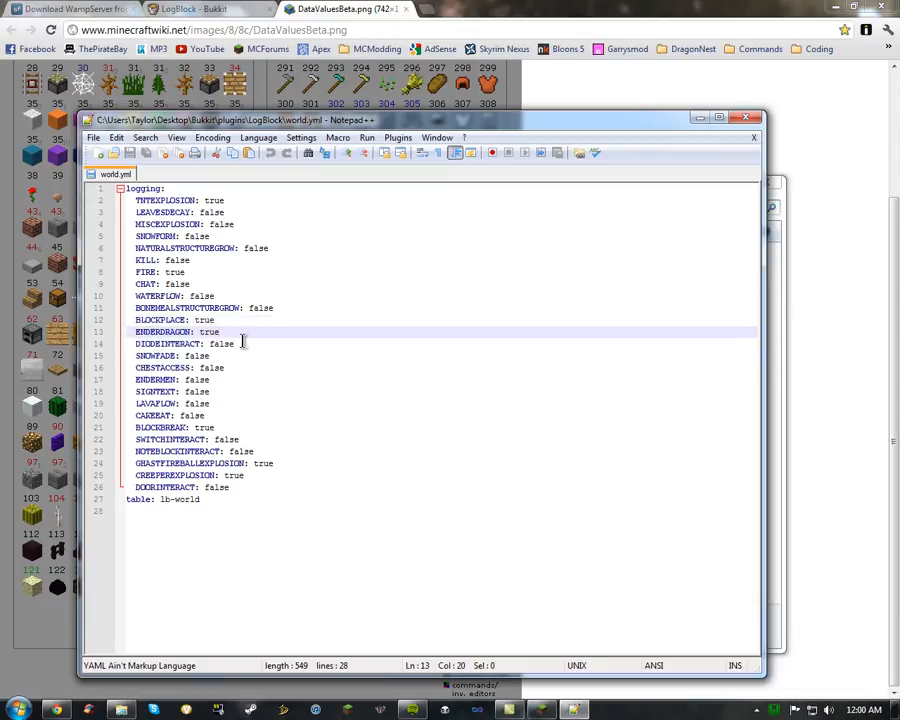
left_click_drag(240, 344, 114, 343)
left_click(228, 355)
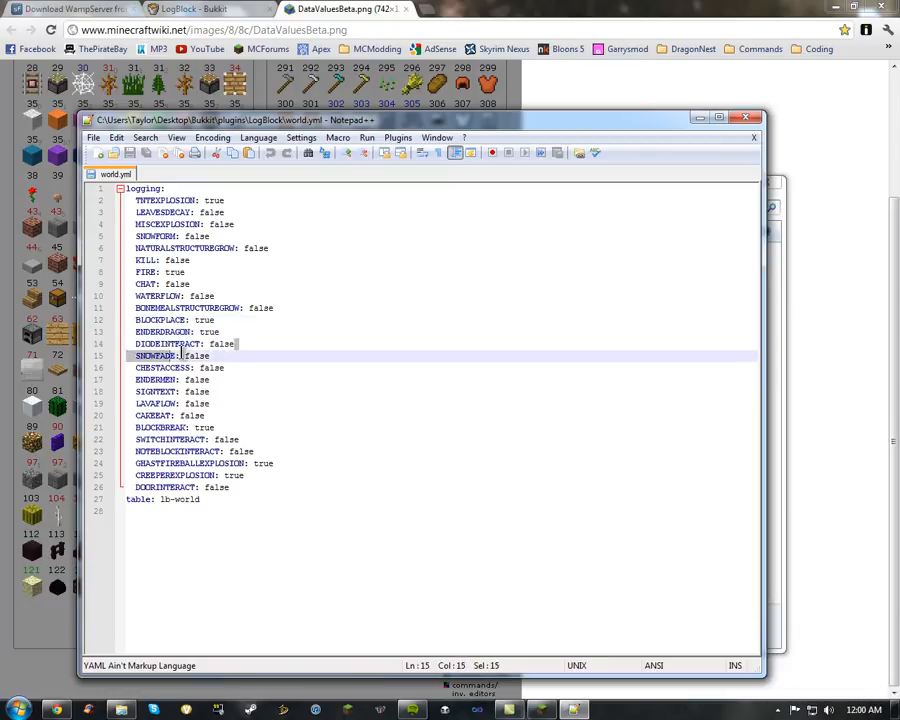
Set CHESTACCESS to true in world.yml and save the file.
left_click(234, 368)
double_click(213, 368)
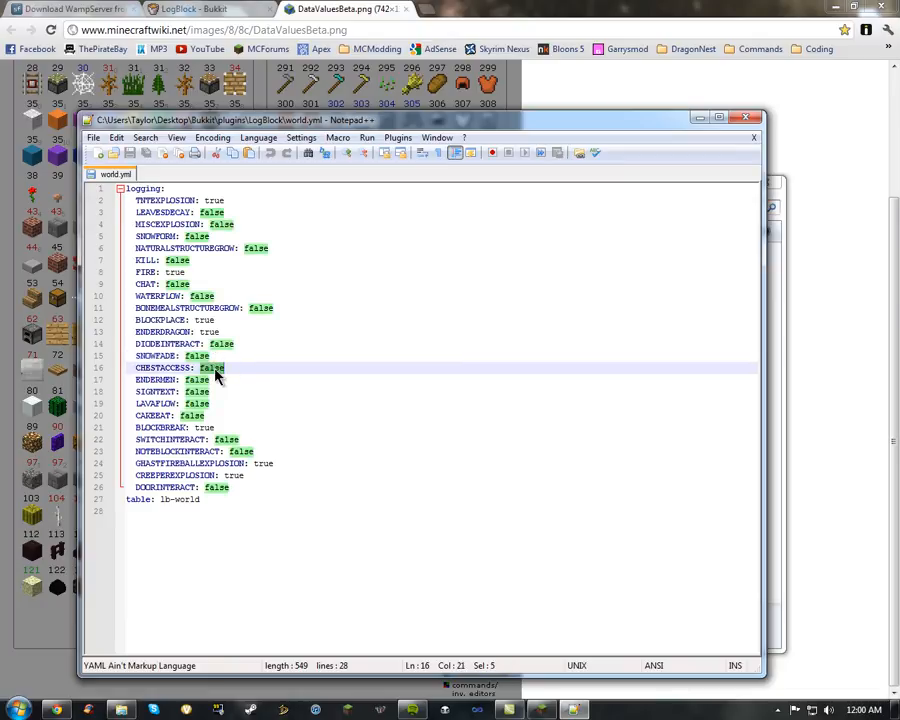
type("true")
key("ctrl+s")
left_click(268, 377)
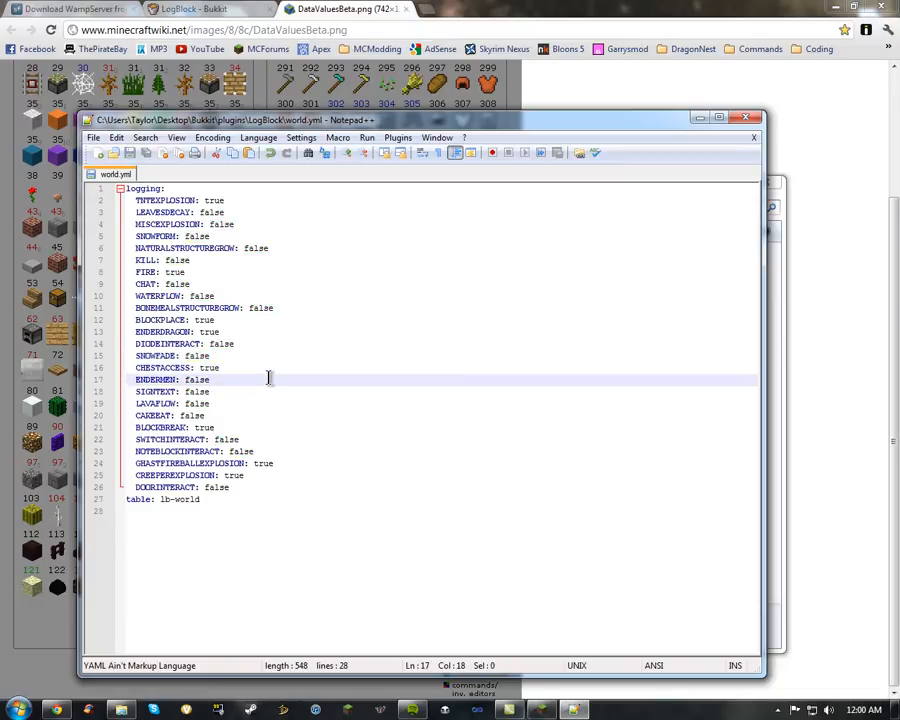
Set SIGNTEXT to true and save world.yml.
double_click(205, 393)
type("tru")
key("ctrl+s")
Set CAKEEAT to true in world.yml and save the file.
left_click(188, 403)
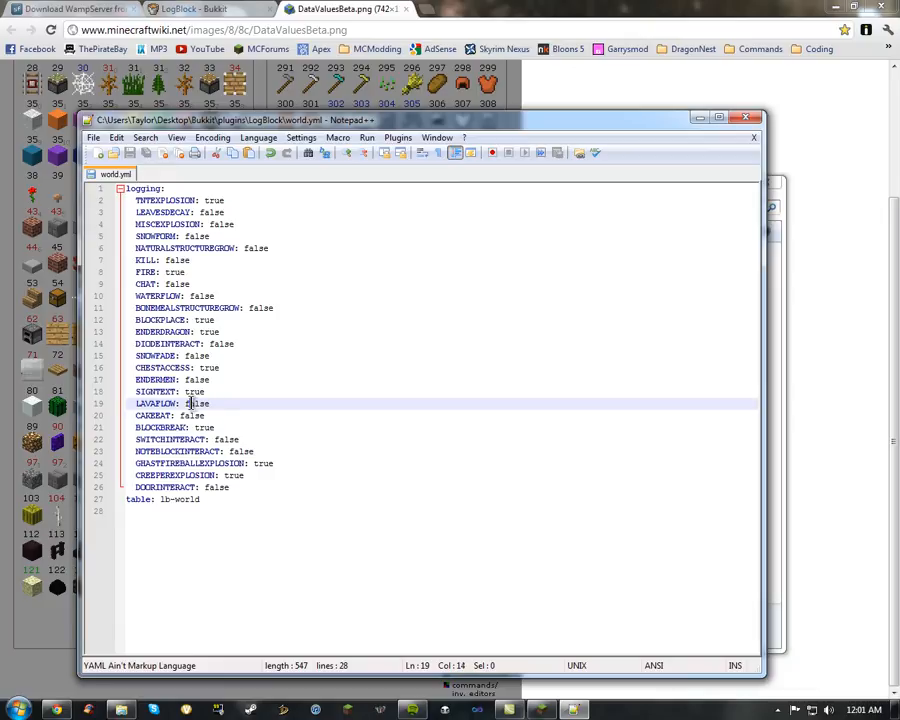
double_click(192, 415)
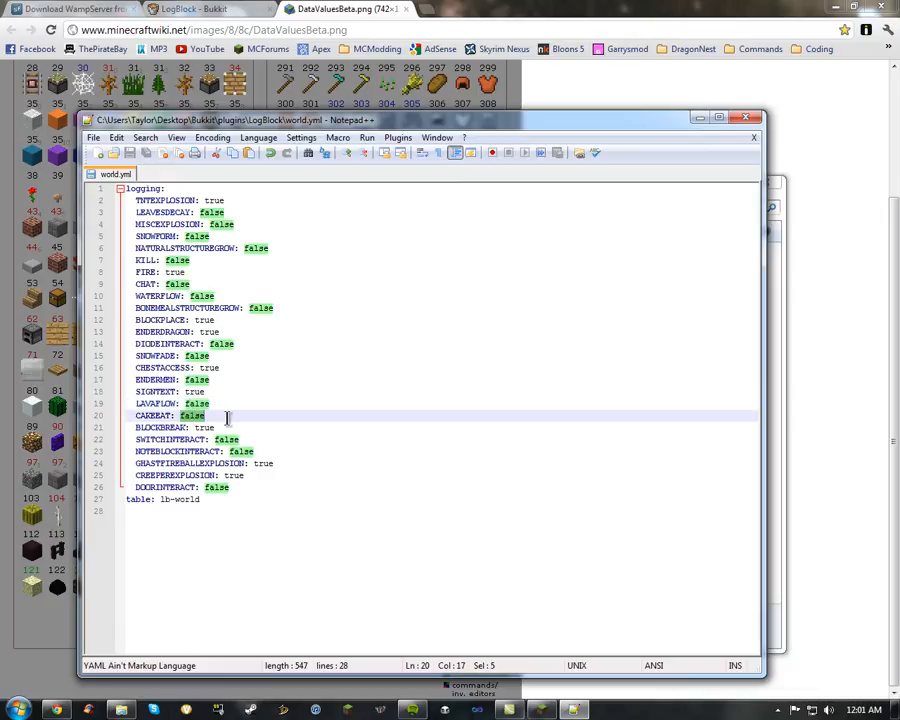
type("true")
key("ctrl+s")
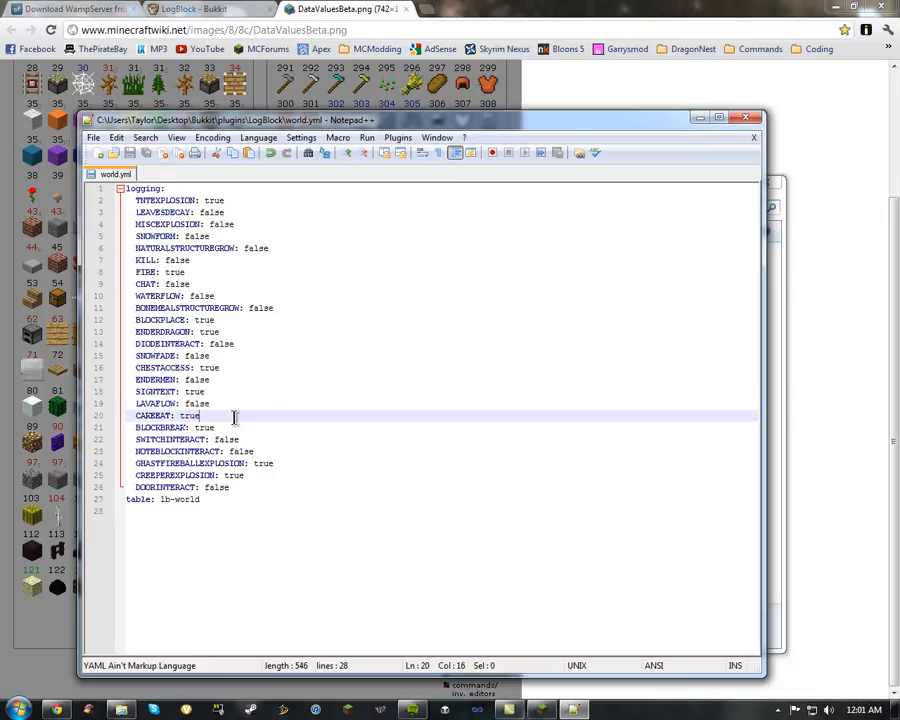
Set SWITCHINTERACT to true in the world.yml logging options.
left_click(252, 426)
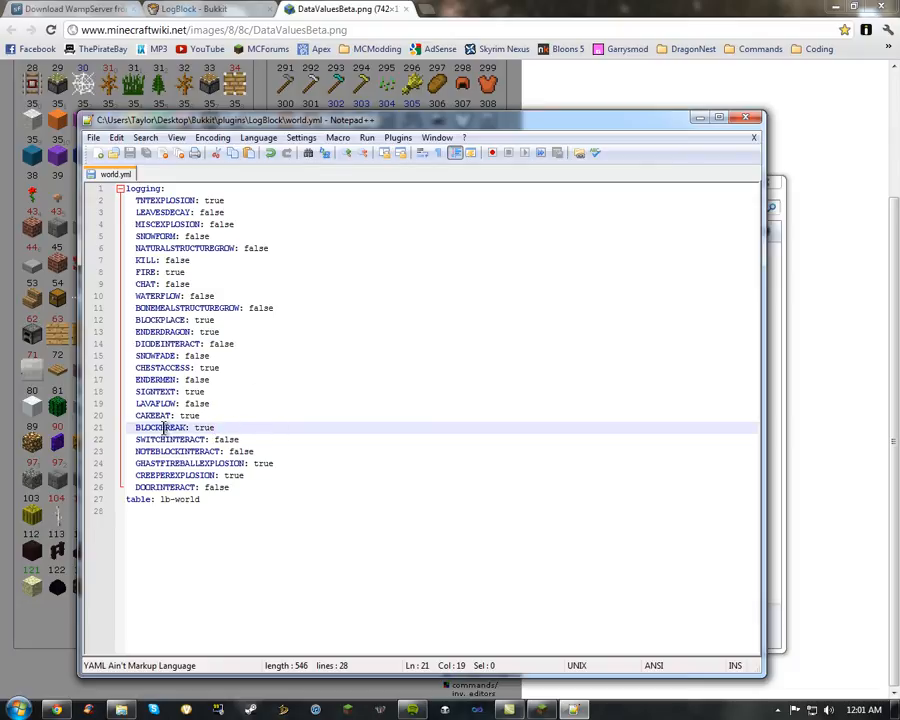
left_click(250, 439)
double_click(220, 439)
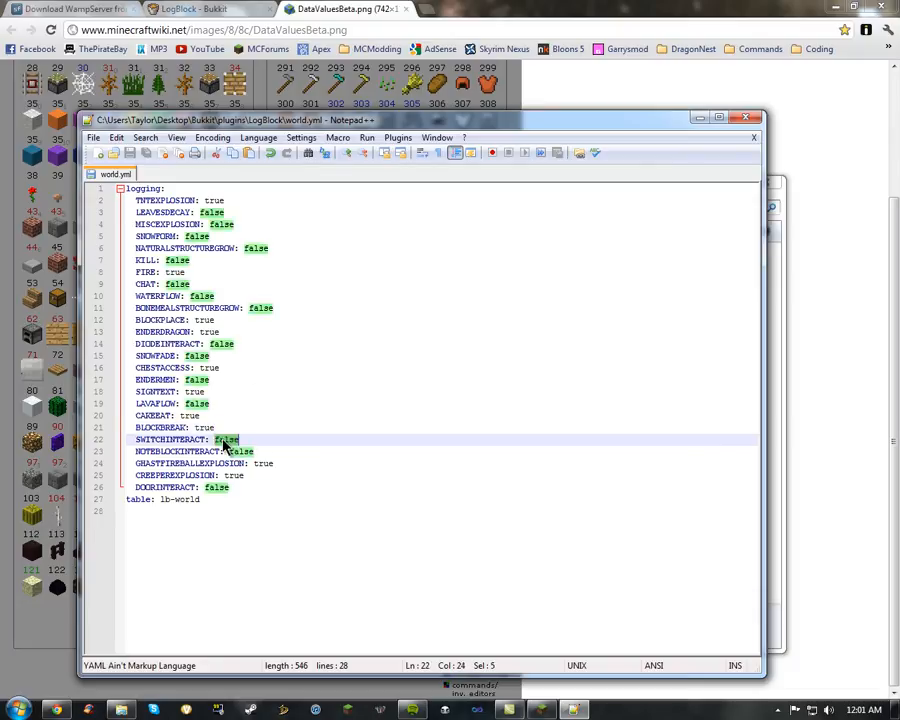
type("tru")
left_click(260, 450)
left_click(260, 439)
Set NOTEBLOCKINTERACT to true in the world.yml logging options.
left_click(295, 450)
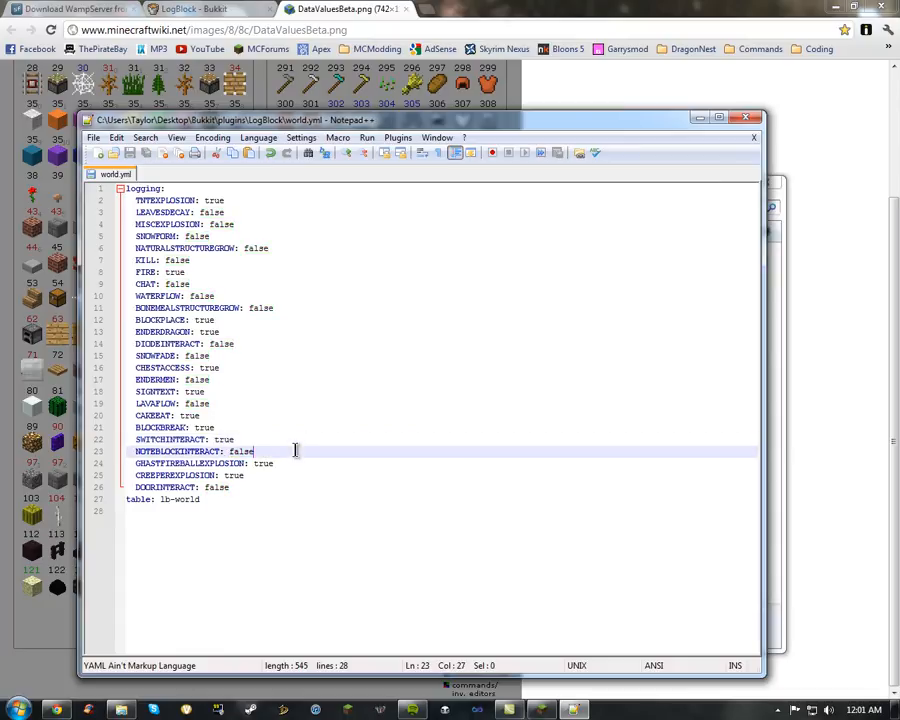
double_click(250, 453)
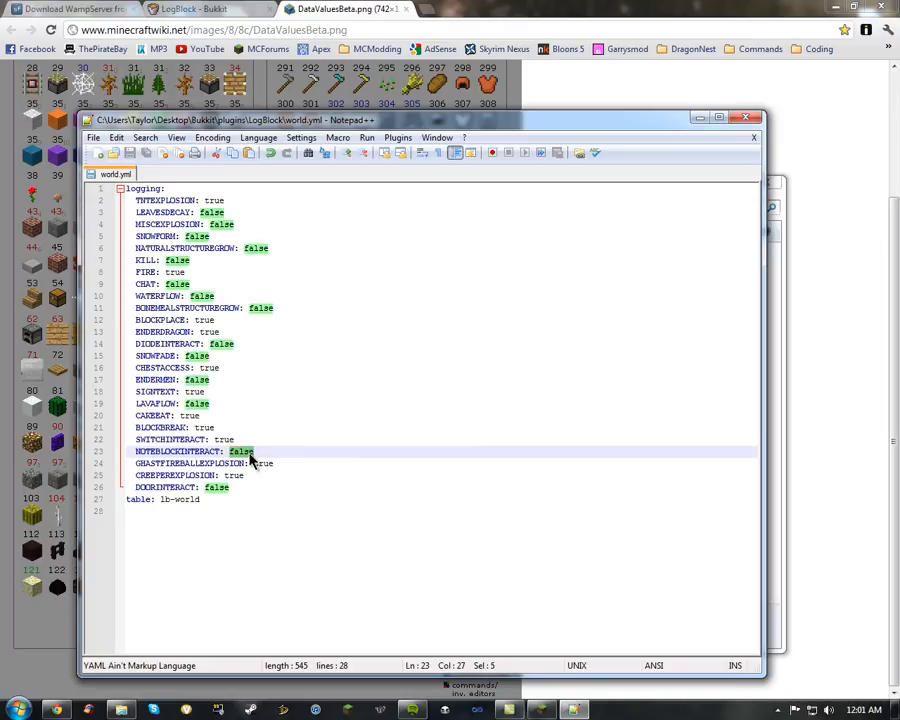
type("true")
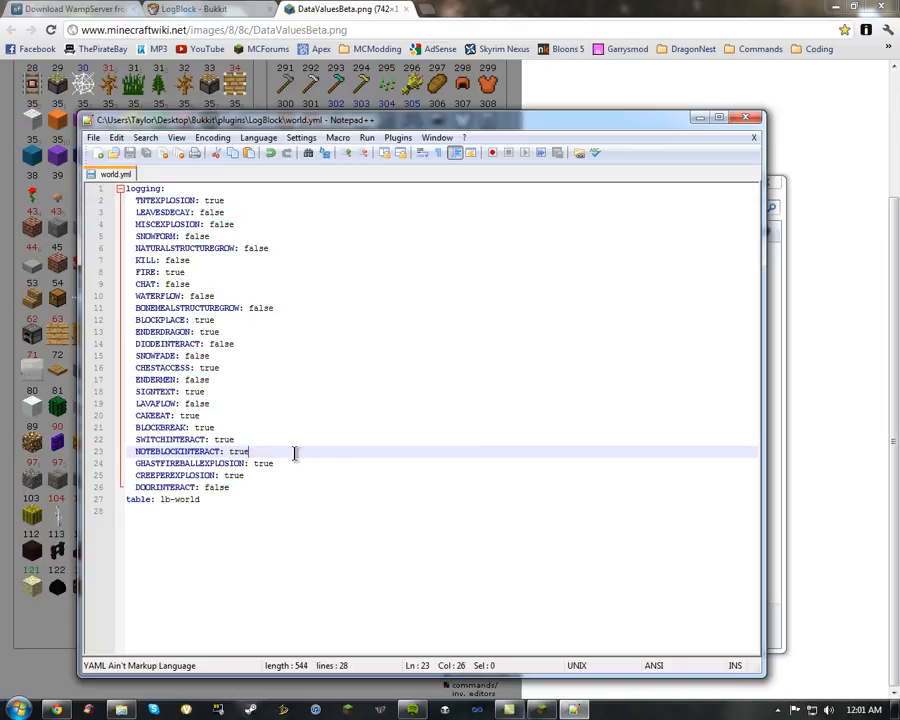
Review the GHASTFIREBALLEXPLOSION and CREEPEREXPLOSION logging options in world.yml.
left_click(297, 461)
left_click(270, 474)
left_click(298, 465)
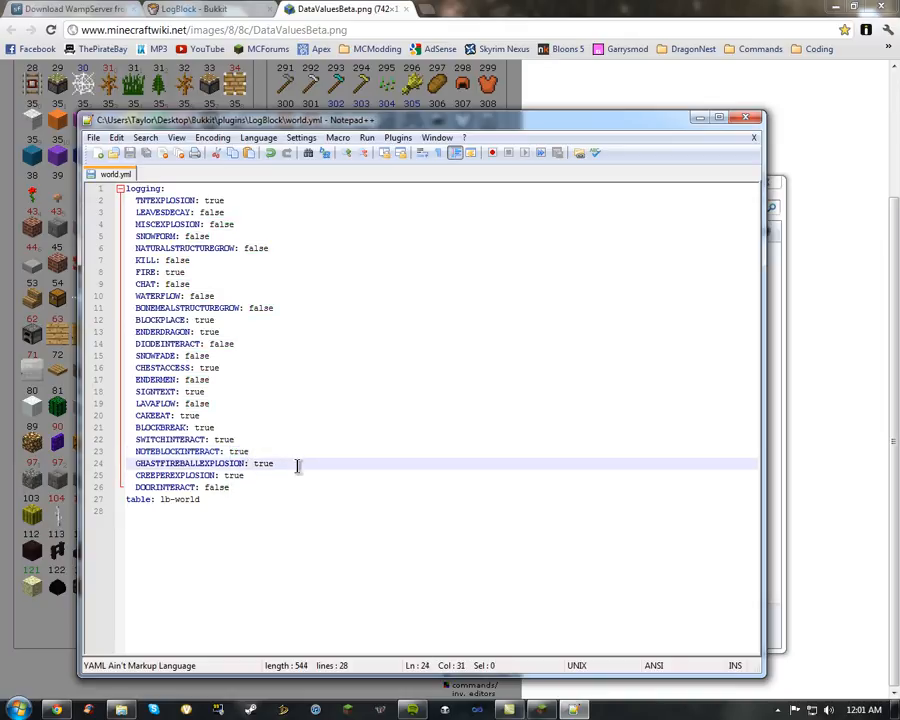
left_click_drag(270, 464, 226, 479)
left_click(283, 464)
left_click(257, 476)
left_click(246, 474)
Set DOORINTERACT to true, then save and close world.yml.
left_click(243, 488)
double_click(221, 490)
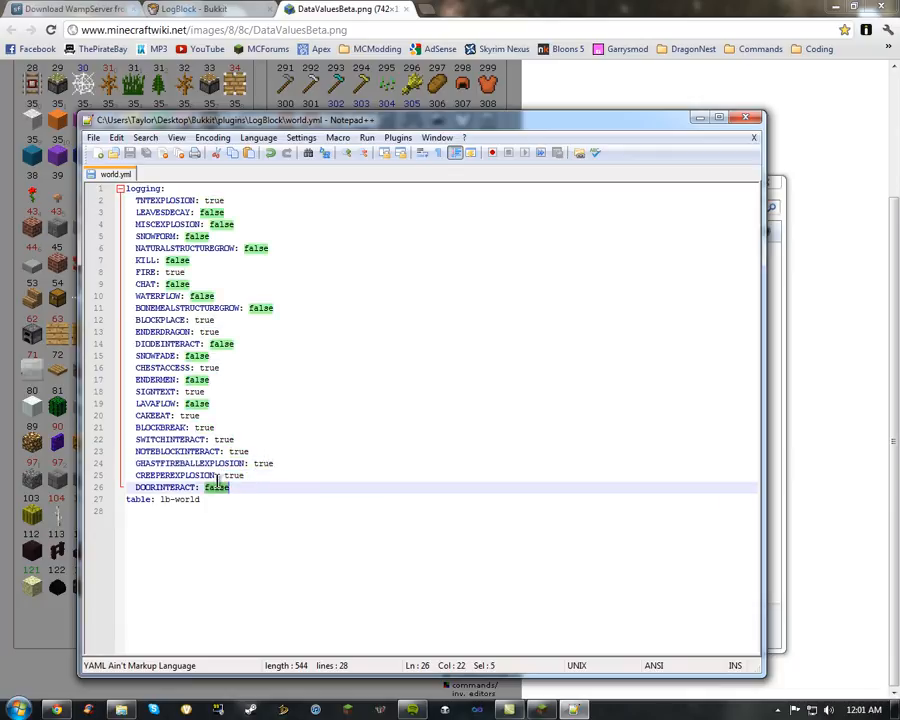
type("true")
key("ctrl+s")
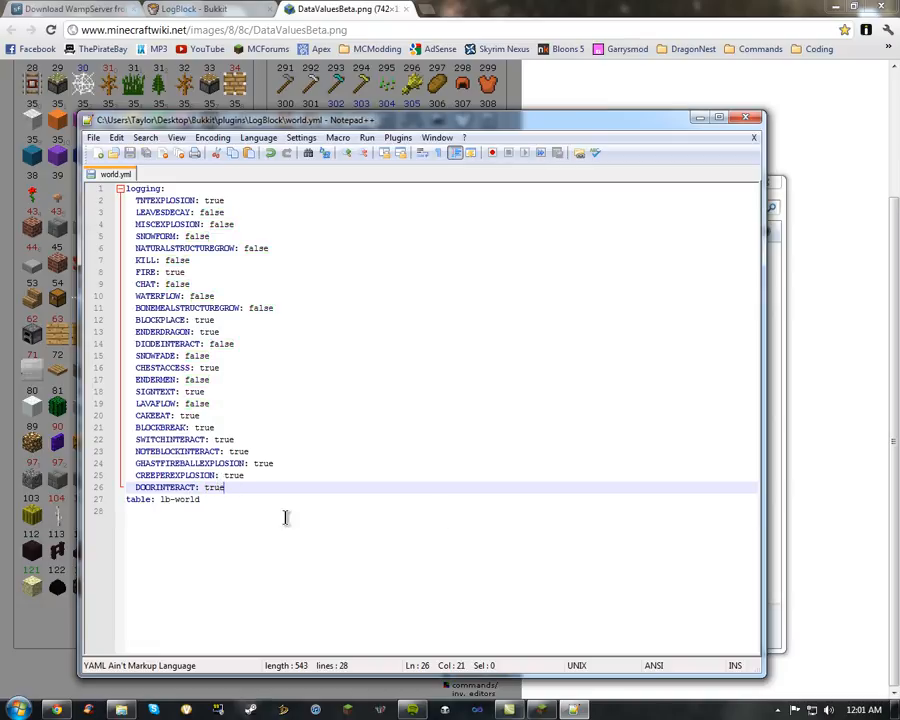
left_click(755, 137)
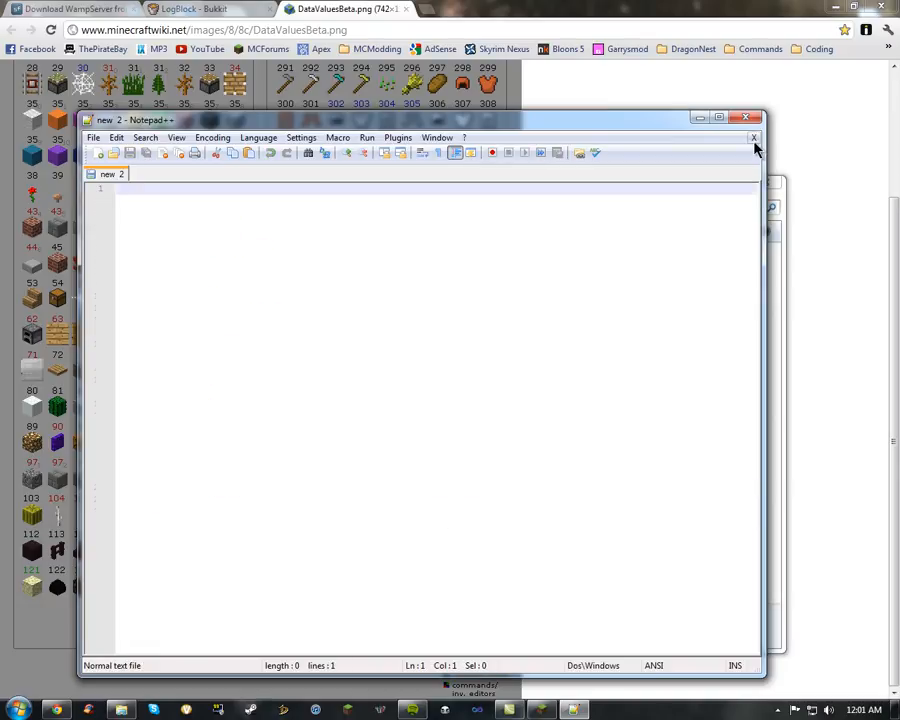
left_click(746, 118)
Look through config.yml from the LogBlock folder and close it without changes.
left_click(327, 318)
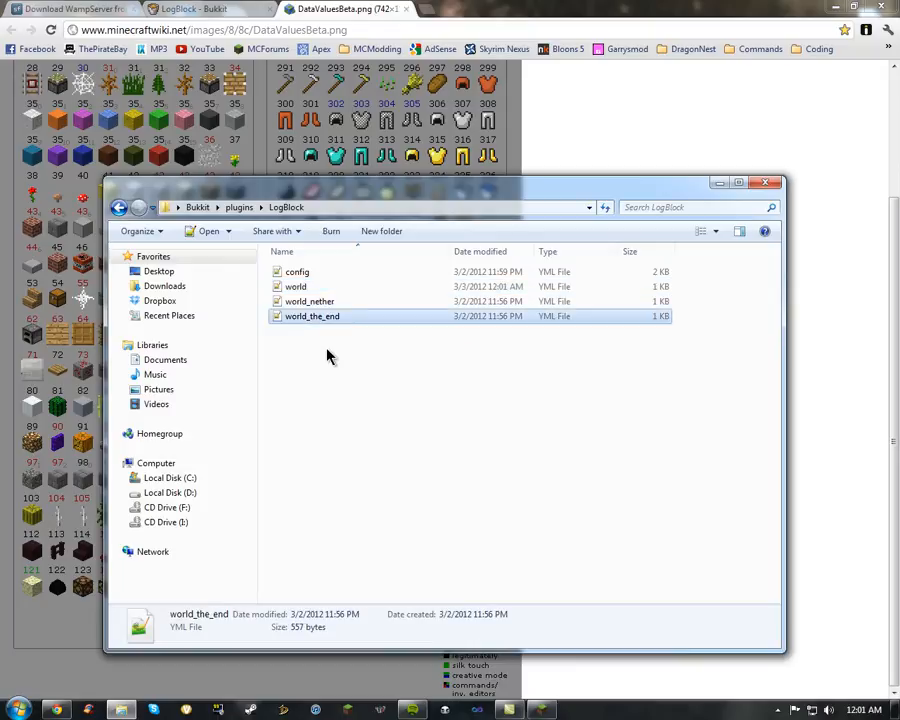
double_click(343, 275)
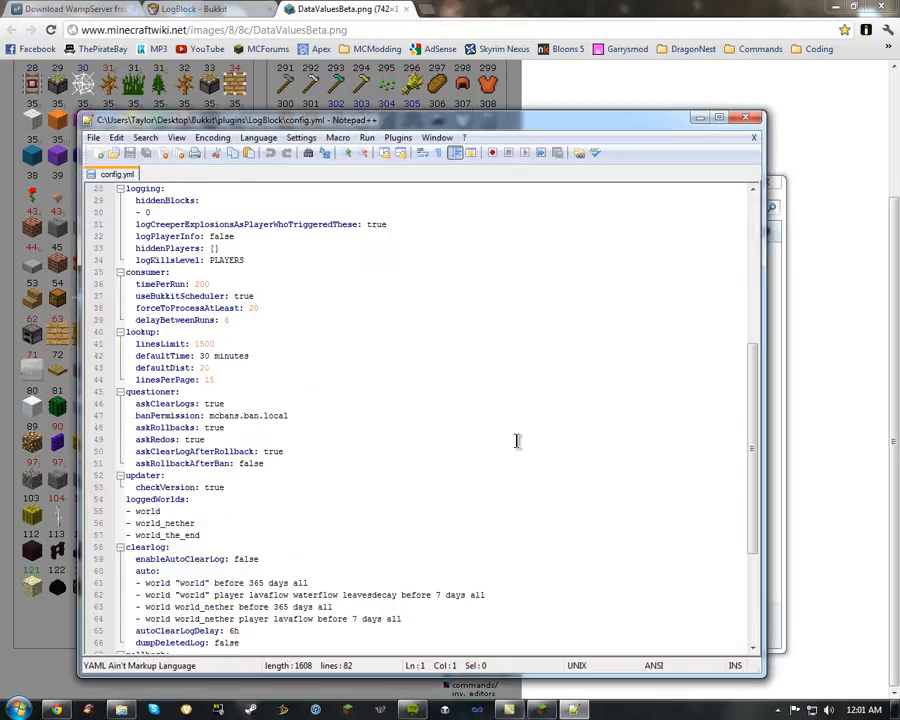
left_click(756, 135)
left_click(746, 118)
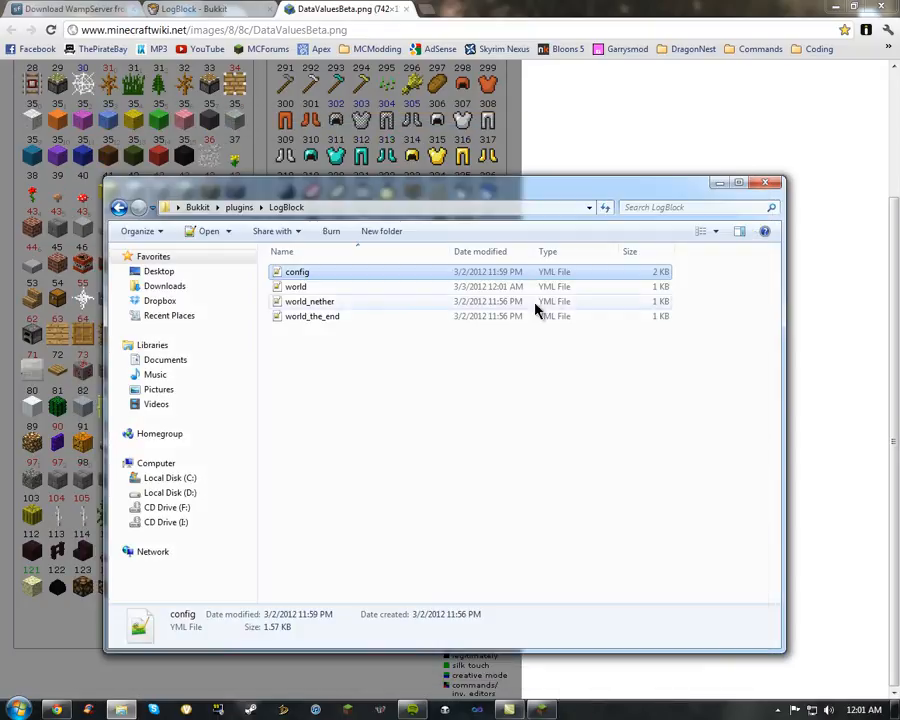
left_click(311, 317)
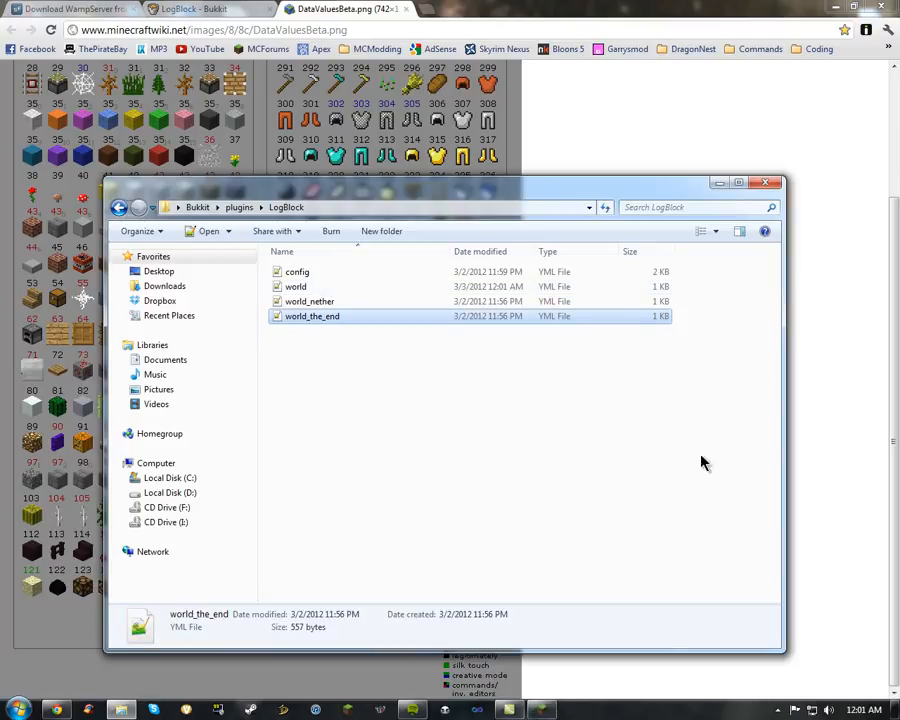
Put the WampServer server online.
left_click(778, 712)
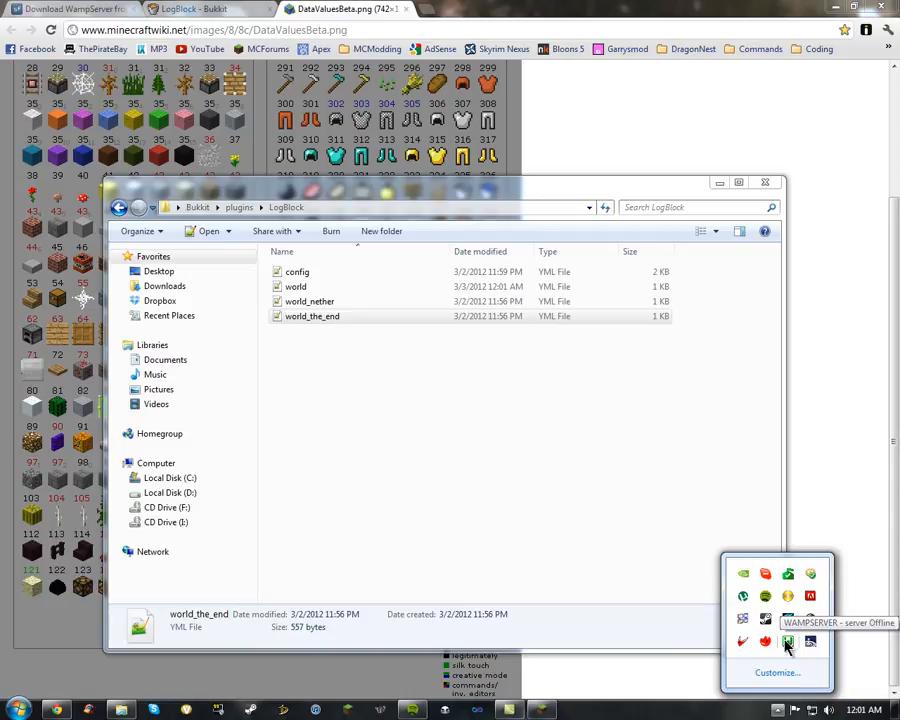
left_click(787, 643)
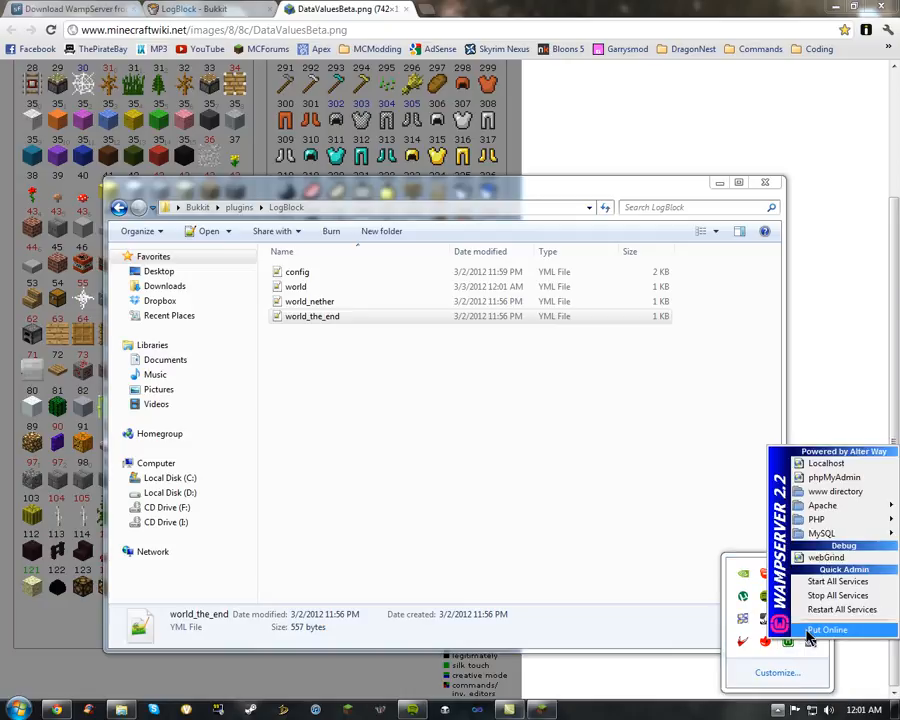
left_click(808, 631)
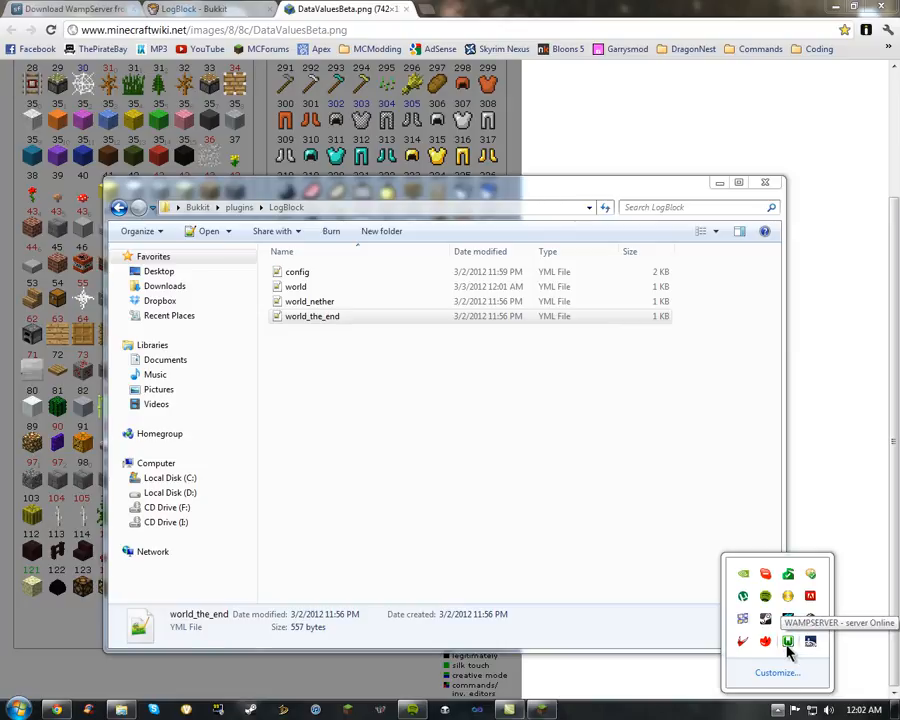
Open WampServer's localhost homepage in the browser and go to its sqlbuddy alias.
left_click(788, 643)
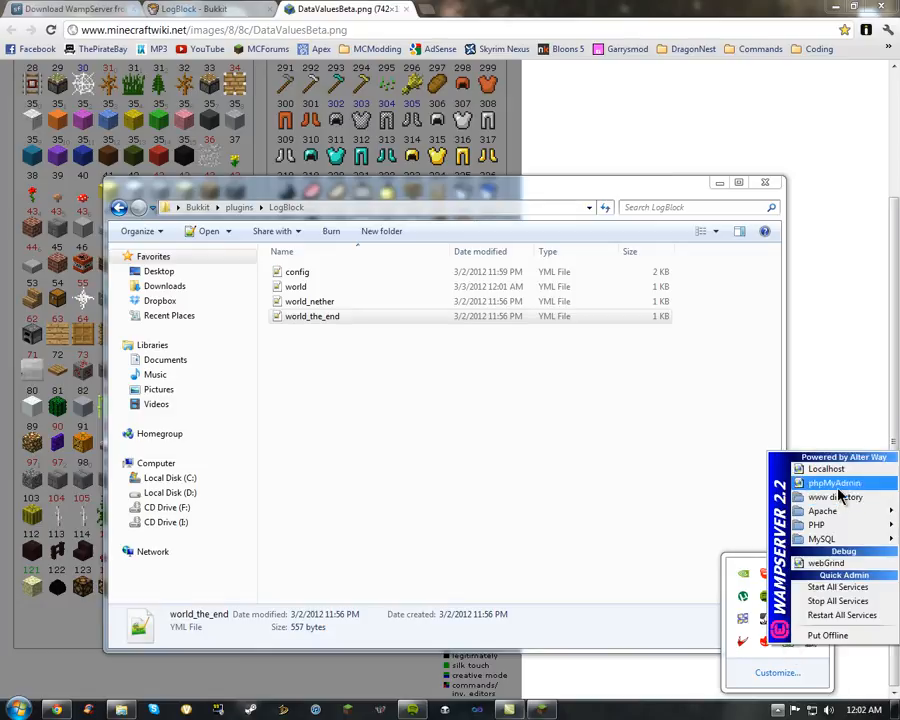
left_click(815, 469)
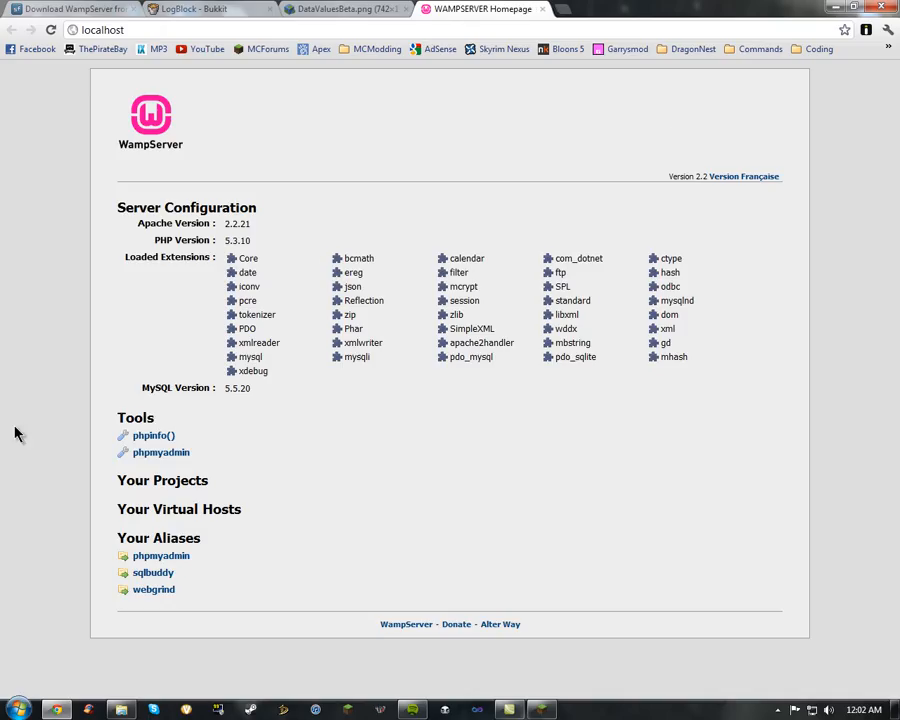
left_click(145, 572)
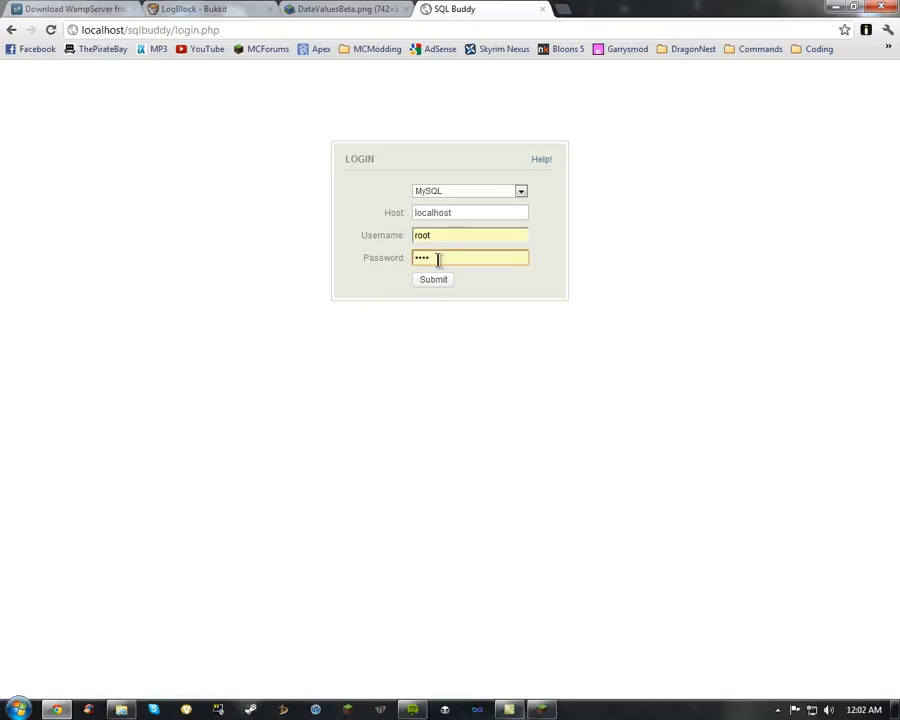
Clear the prefilled password and log in to SQL Buddy as root on host localhost.
key("BackSpace")
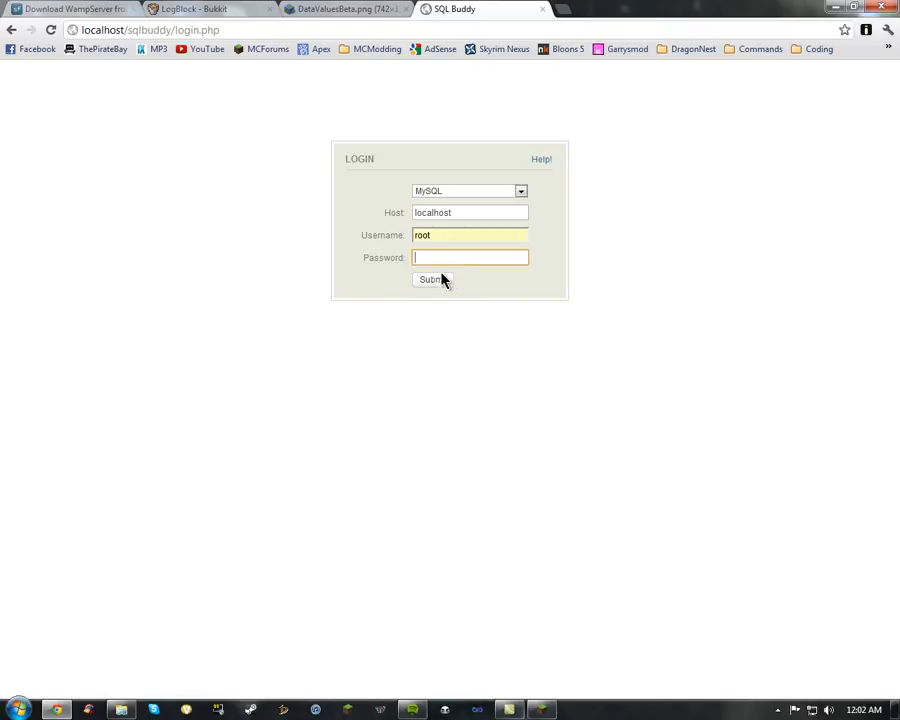
left_click(551, 283)
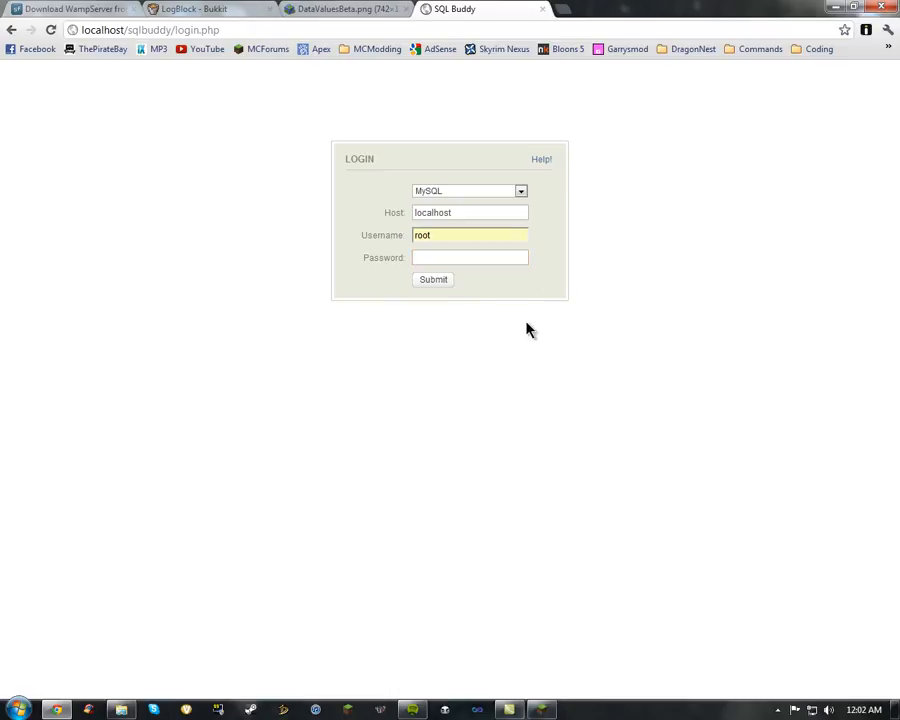
left_click(455, 236)
left_click(468, 217)
double_click(466, 215)
left_click(423, 280)
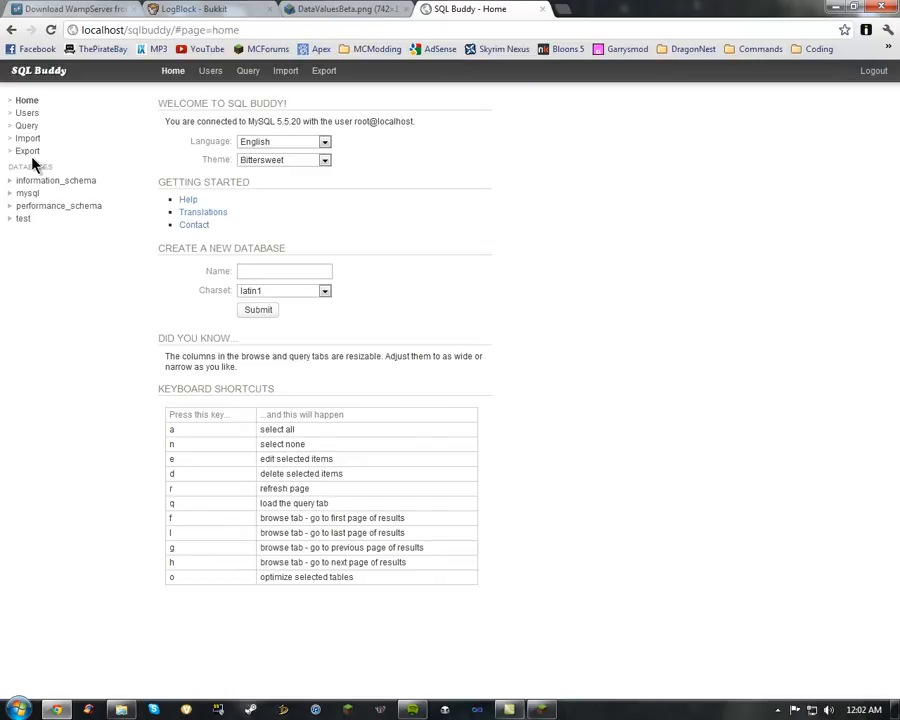
Add a SQL Buddy user root on localhost with a password, access to all databases and all privileges.
left_click(27, 113)
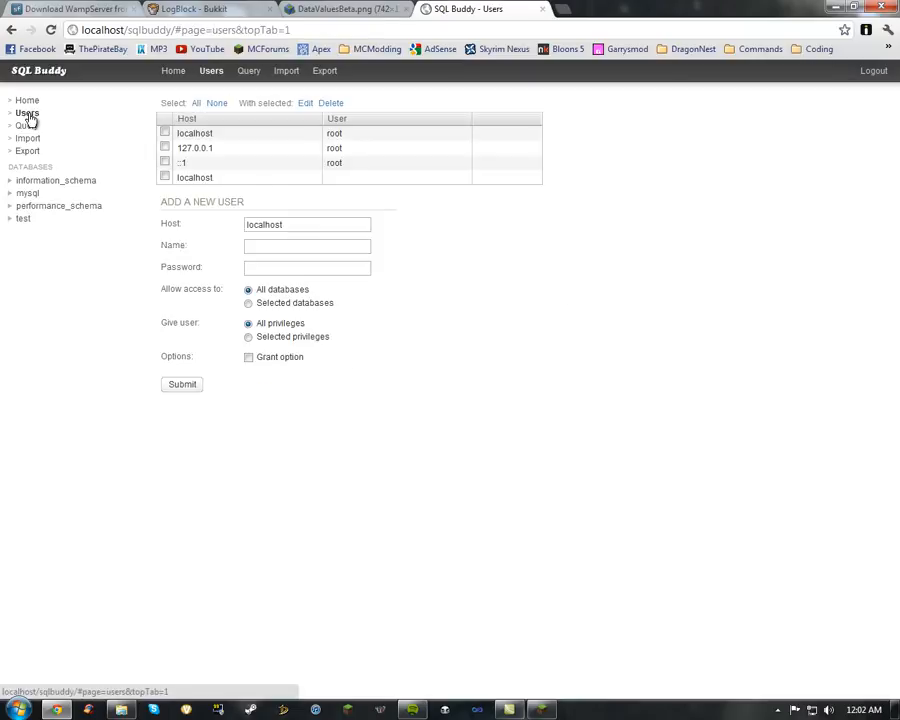
left_click(276, 244)
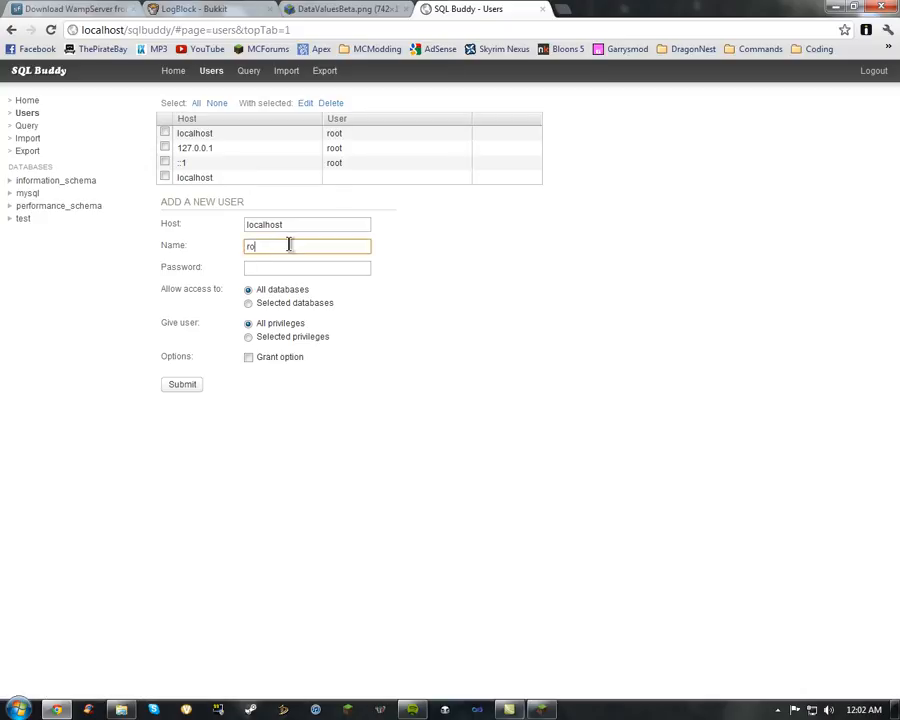
key("Tab")
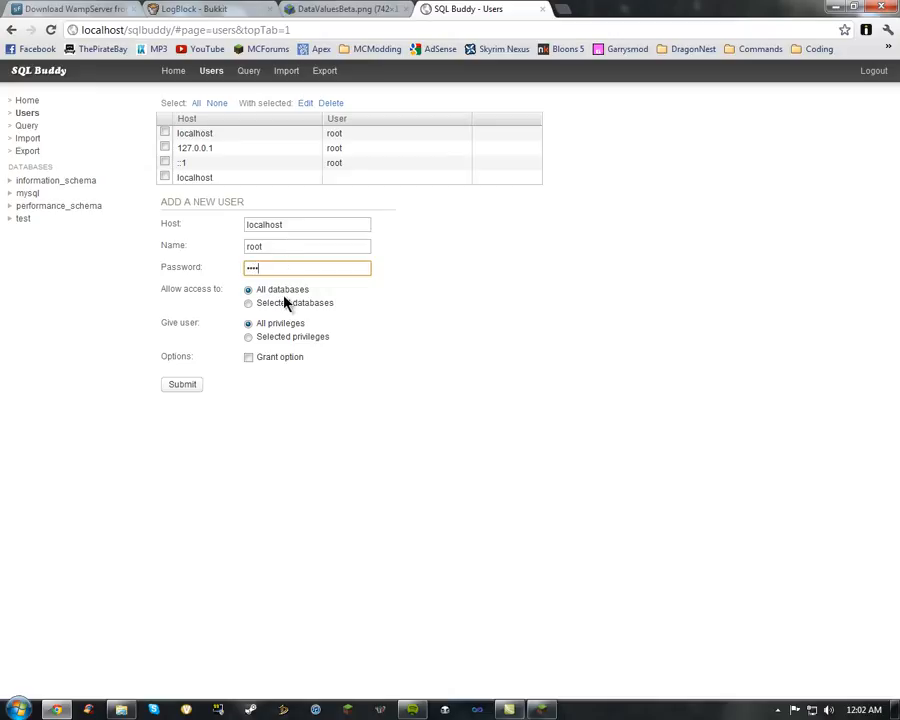
left_click(281, 294)
left_click(191, 387)
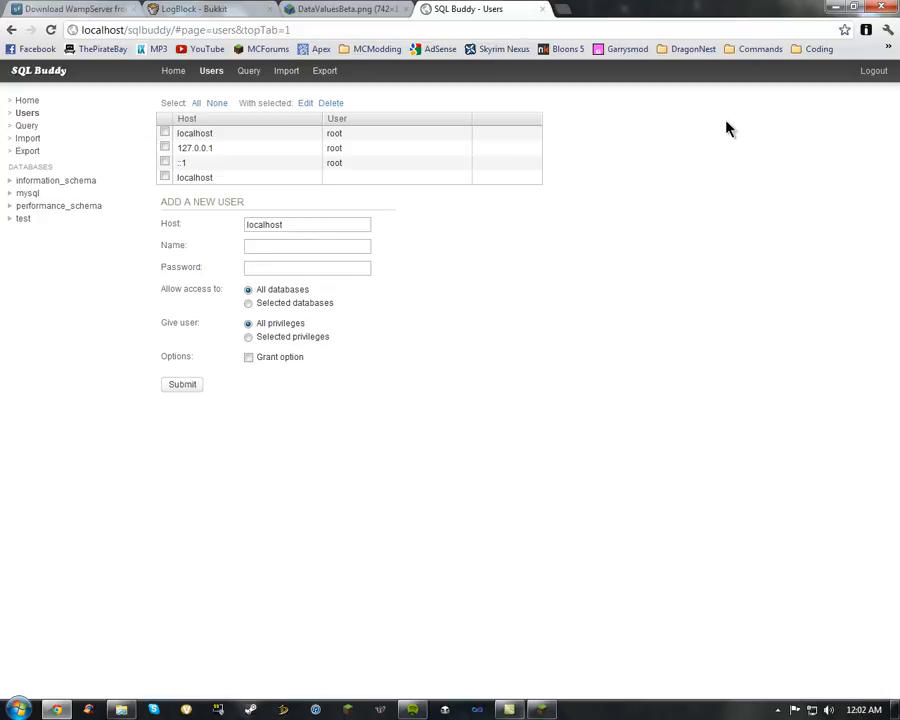
Log out of SQL Buddy and log back in as root on localhost, entering the account password.
left_click(876, 72)
left_click_drag(463, 267, 366, 251)
left_click(436, 257)
type("•")
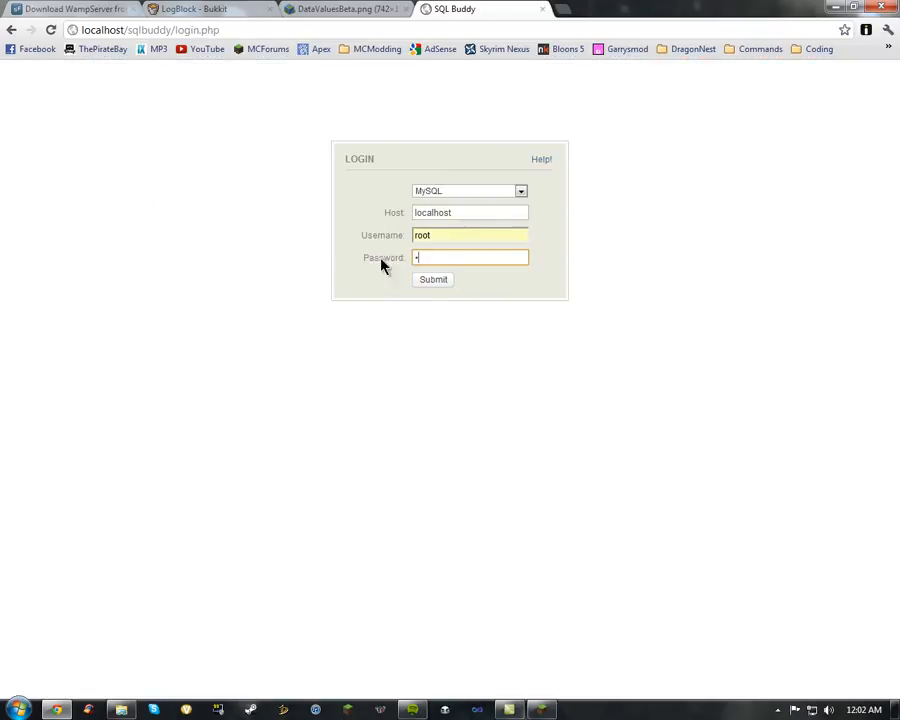
left_click(450, 231)
left_click(452, 232)
left_click(442, 260)
left_click(443, 280)
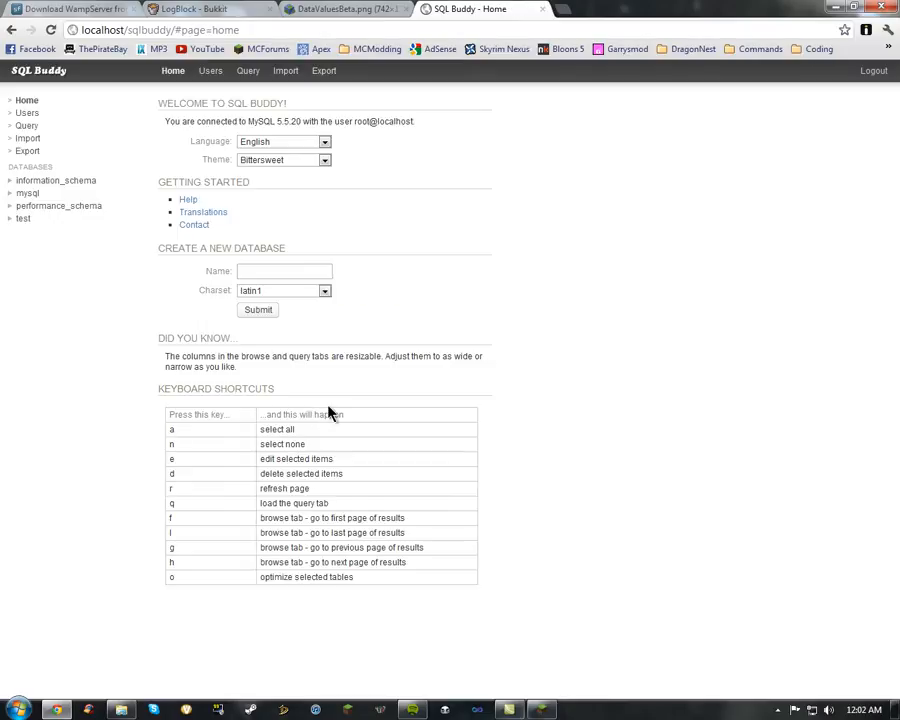
Reopen config.yml from the plugins' LogBlock folder and select the MySQL database name logblock.
left_click(121, 709)
left_click(239, 208)
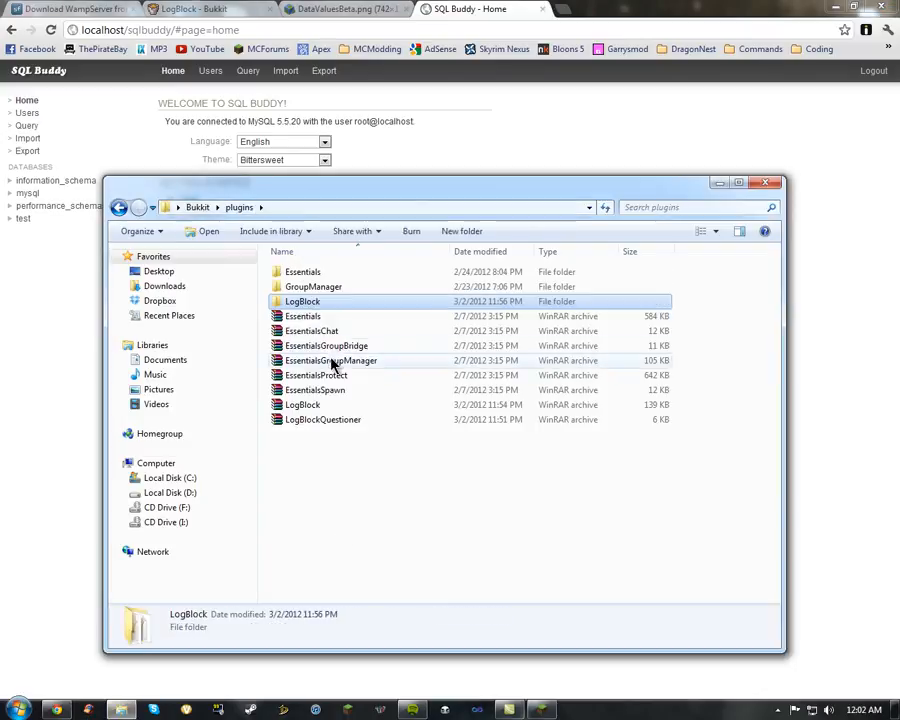
double_click(316, 302)
double_click(310, 274)
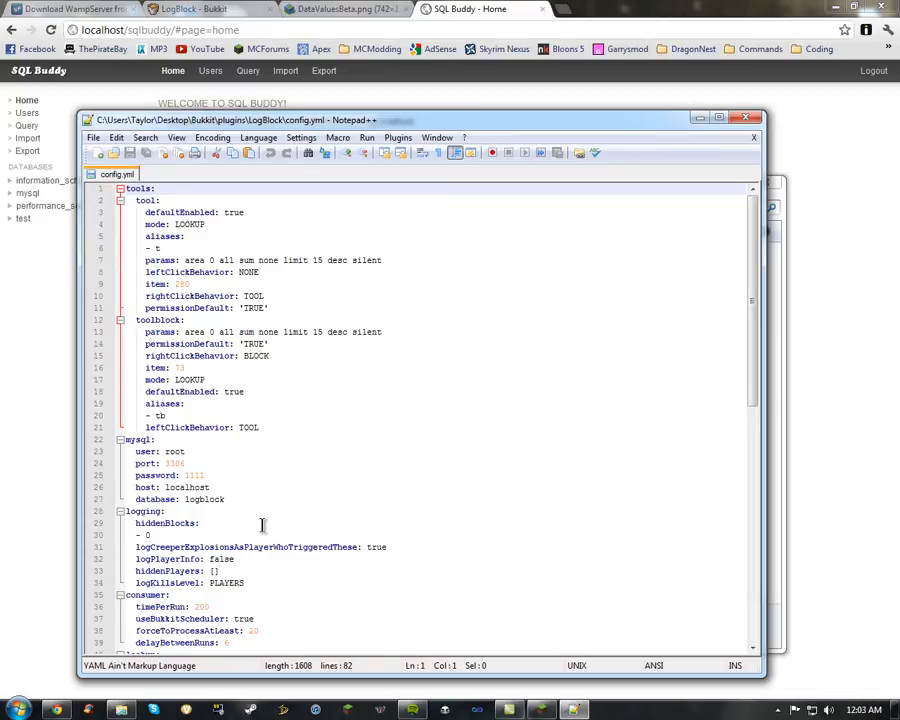
left_click(280, 559)
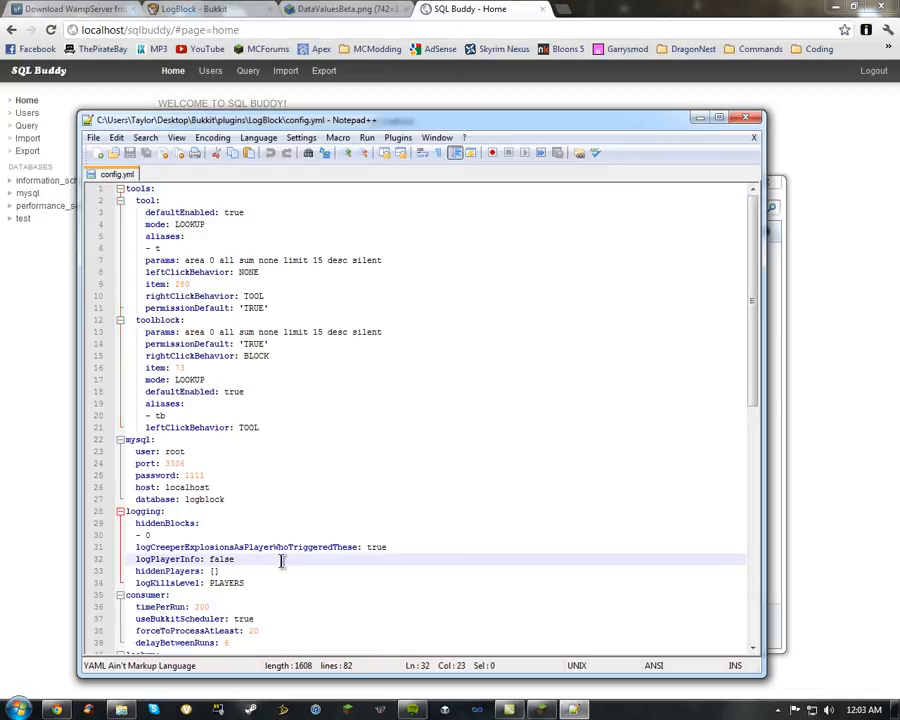
left_click(236, 500)
left_click_drag(228, 500, 187, 505)
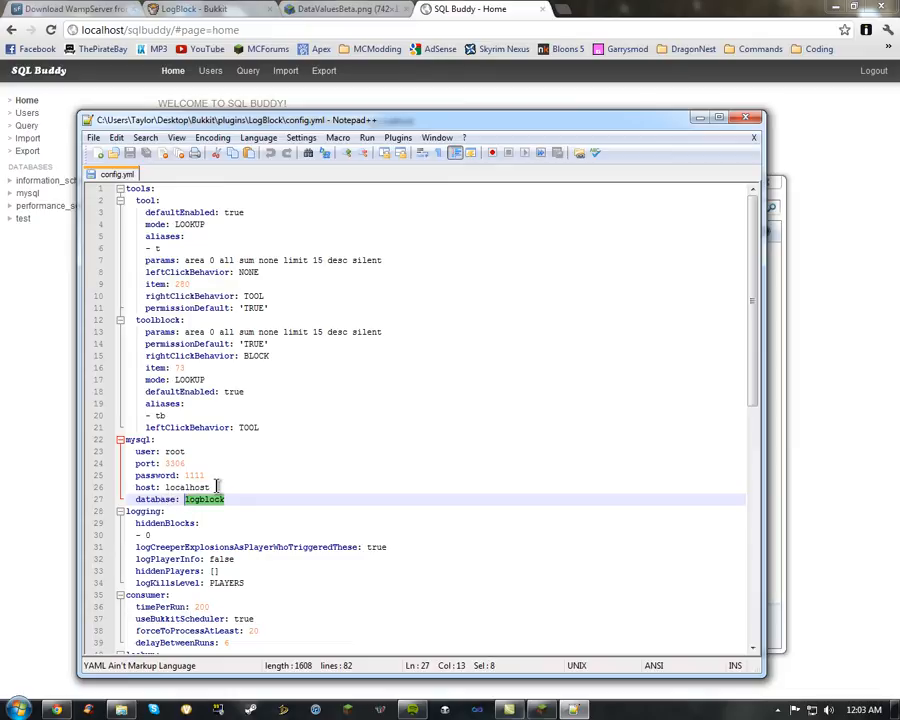
Create a new SQL Buddy database named logblock with the latin1 charset, matching the database name in config.yml.
left_click(233, 501)
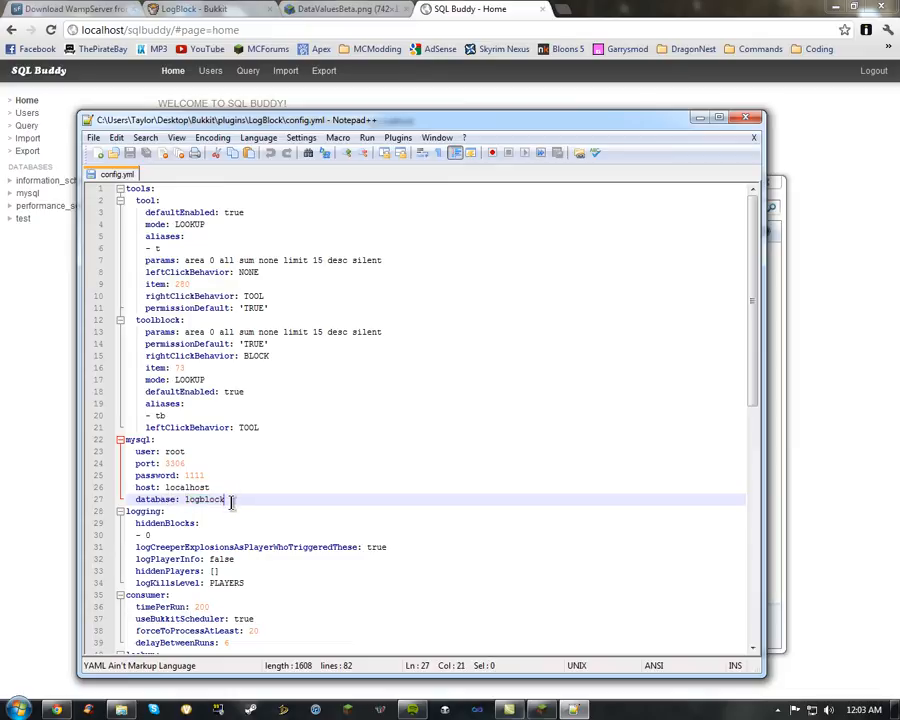
left_click_drag(230, 500, 130, 503)
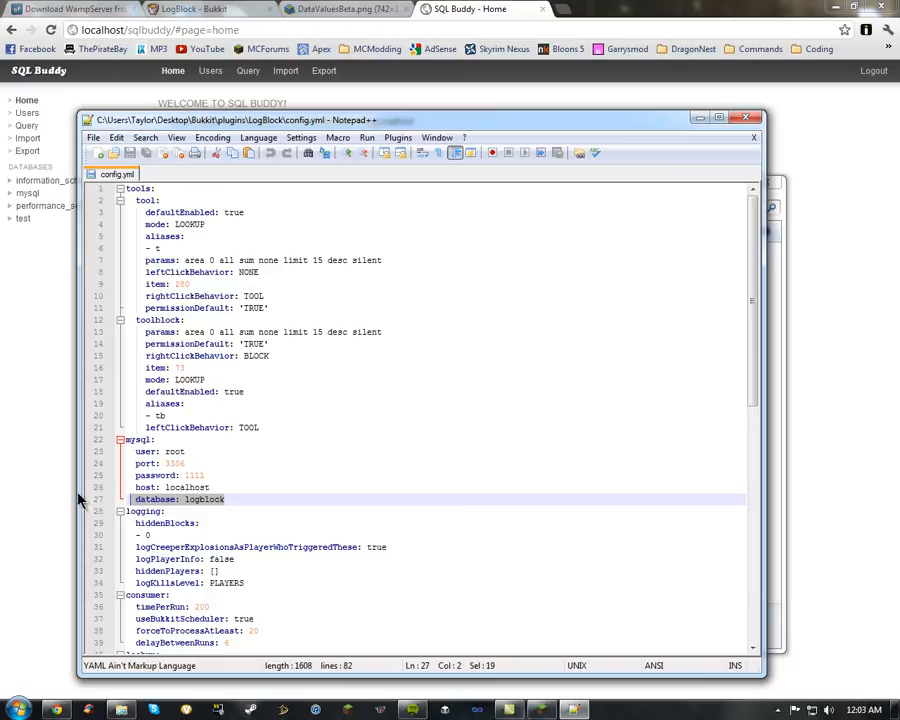
left_click(32, 471)
left_click(250, 270)
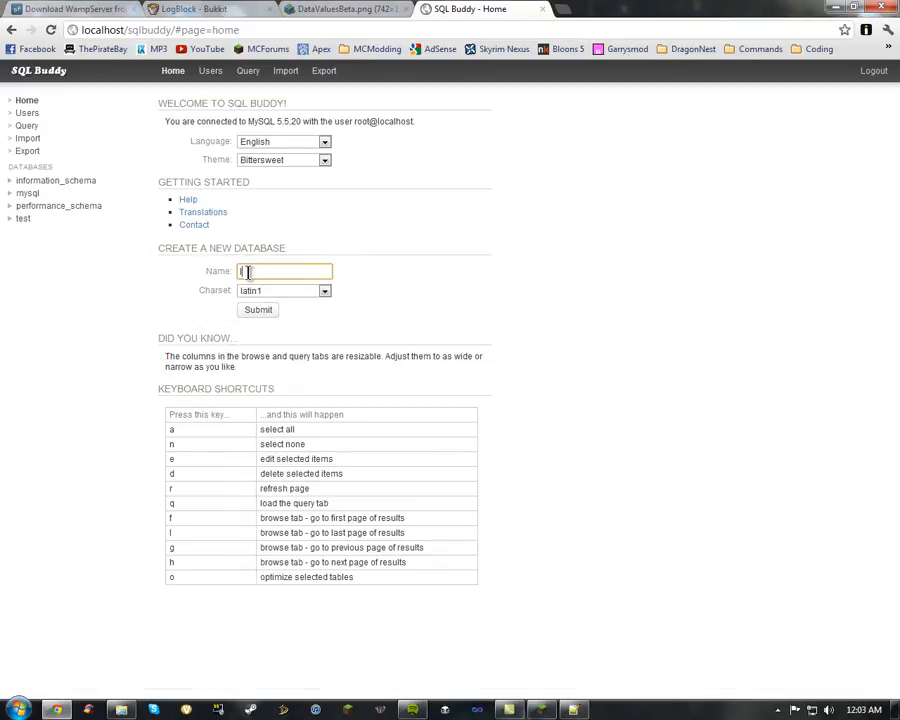
left_click(573, 709)
left_click_drag(229, 501, 193, 489)
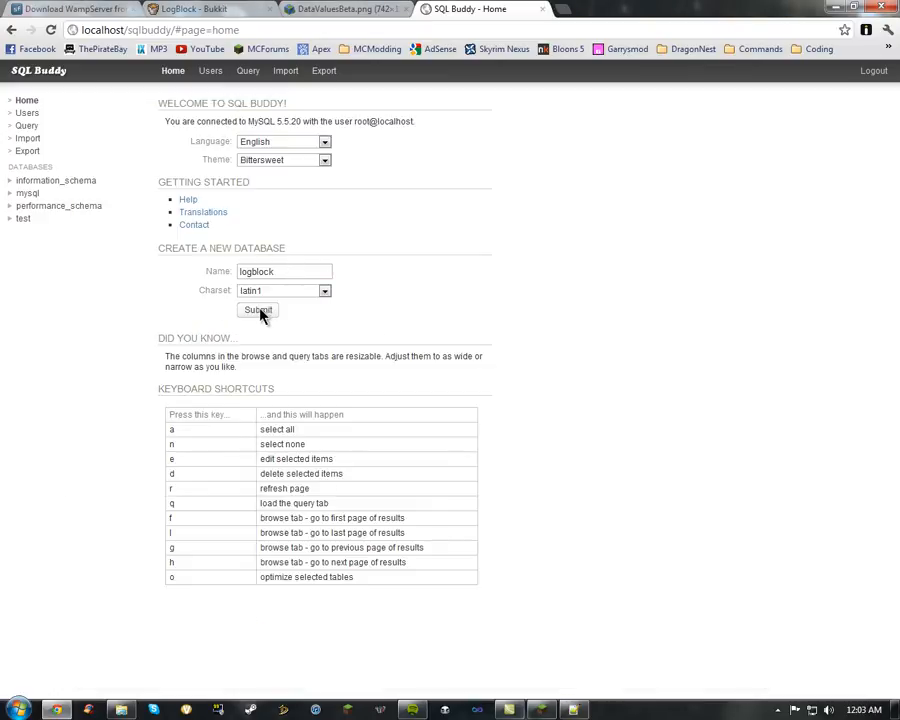
left_click(258, 310)
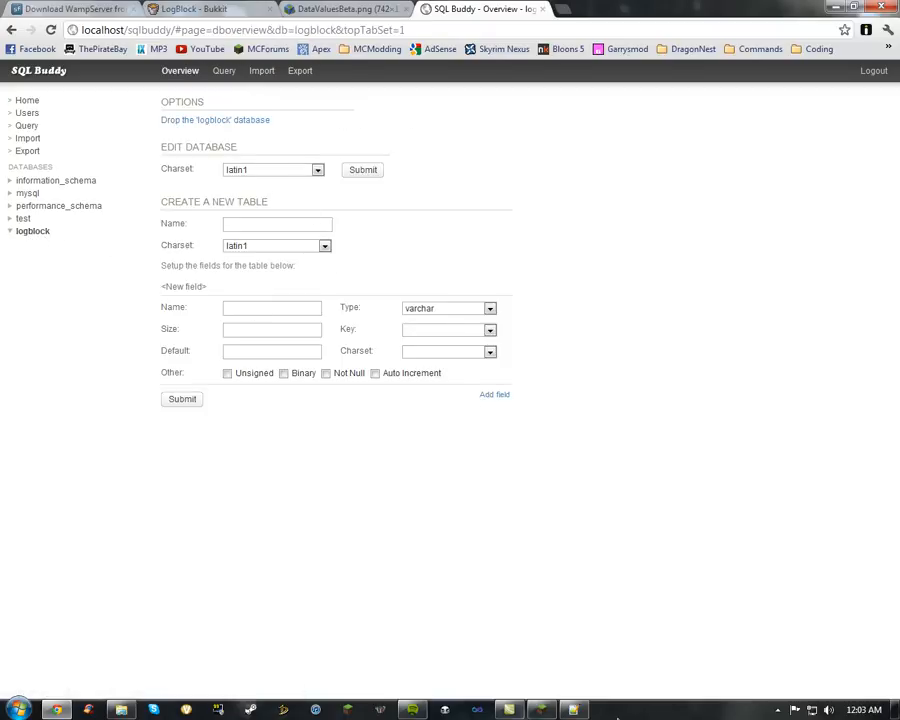
Review the mysql settings in config.yml and check WampServer's status in the system tray.
left_click(565, 712)
left_click(326, 452)
left_click(294, 476)
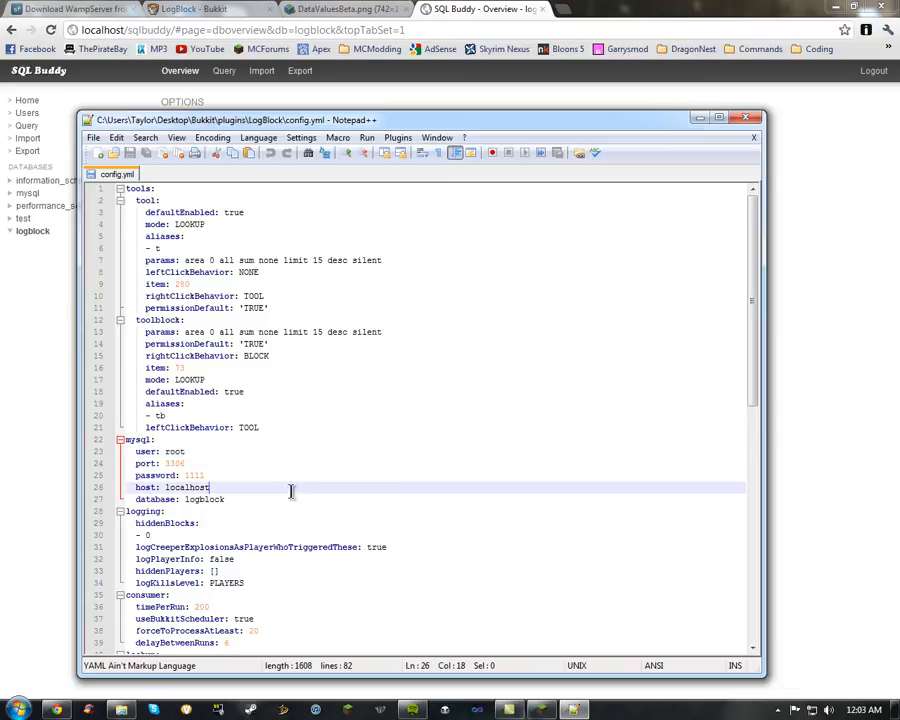
left_click(286, 500)
left_click(780, 710)
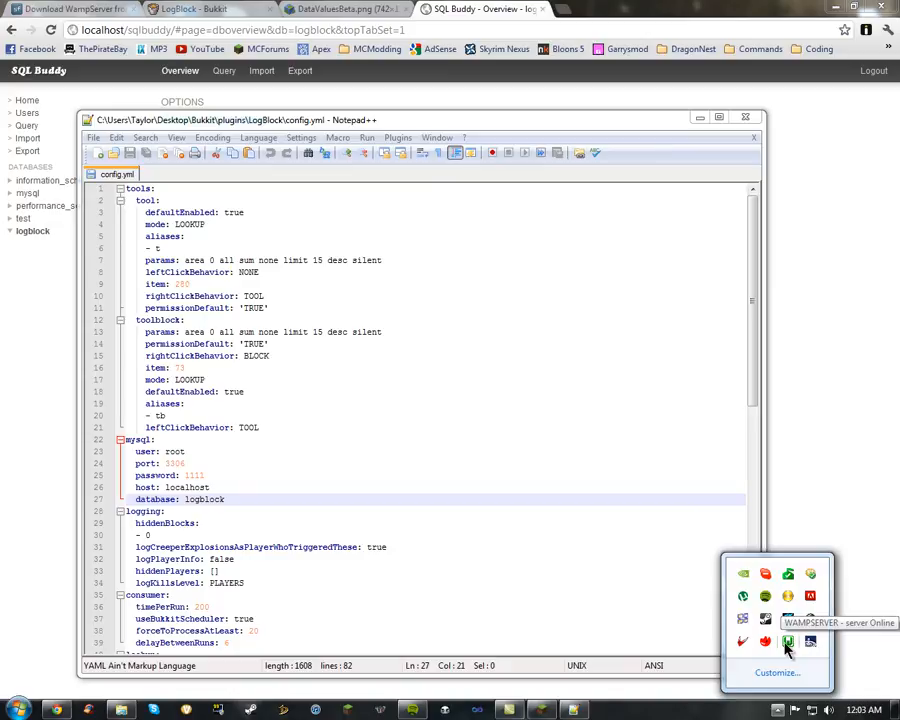
left_click(406, 501)
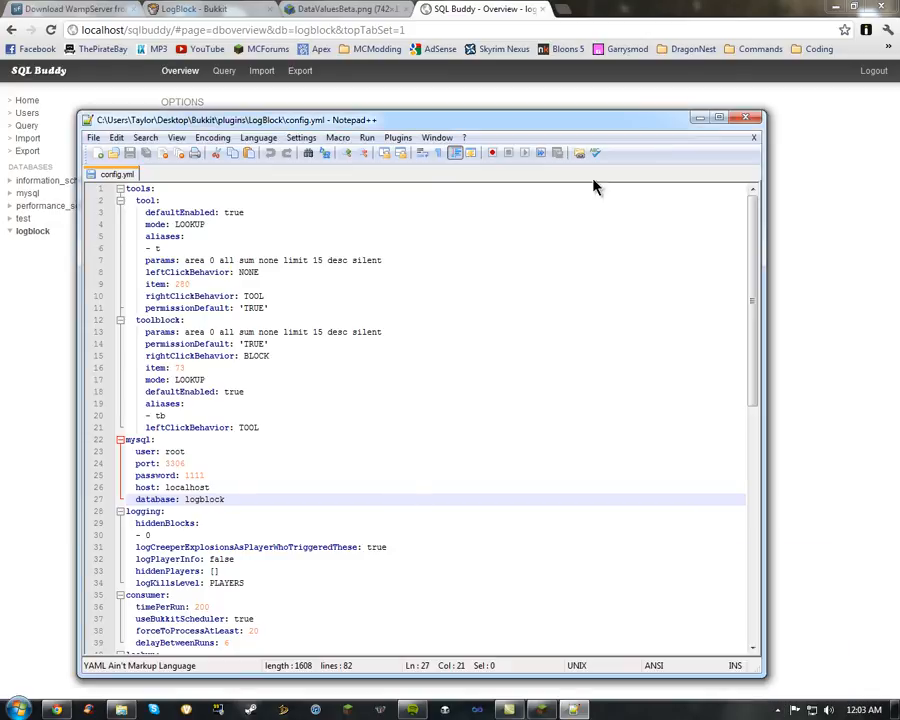
Start the server with the launch batch file in the Bukkit folder, review LogBlock's console output, and close the console.
left_click(120, 710)
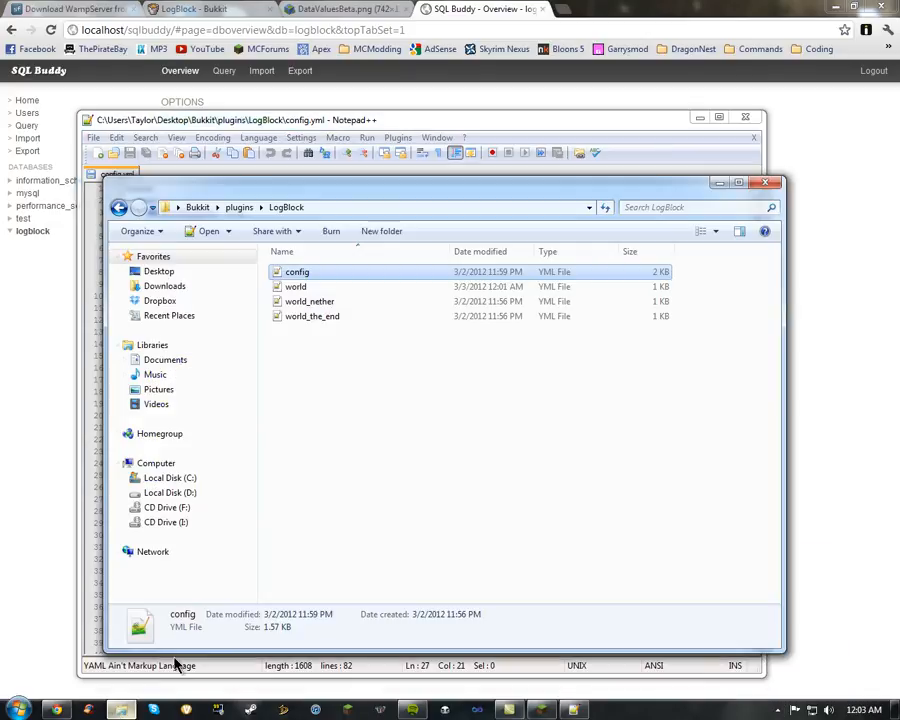
left_click(236, 207)
left_click(198, 208)
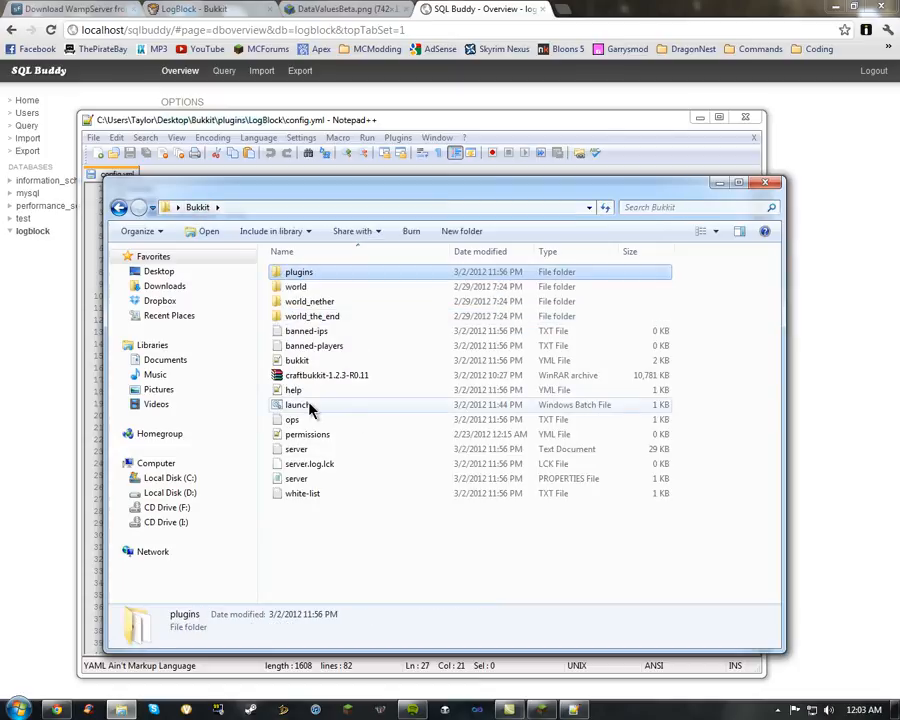
double_click(292, 404)
double_click(337, 137)
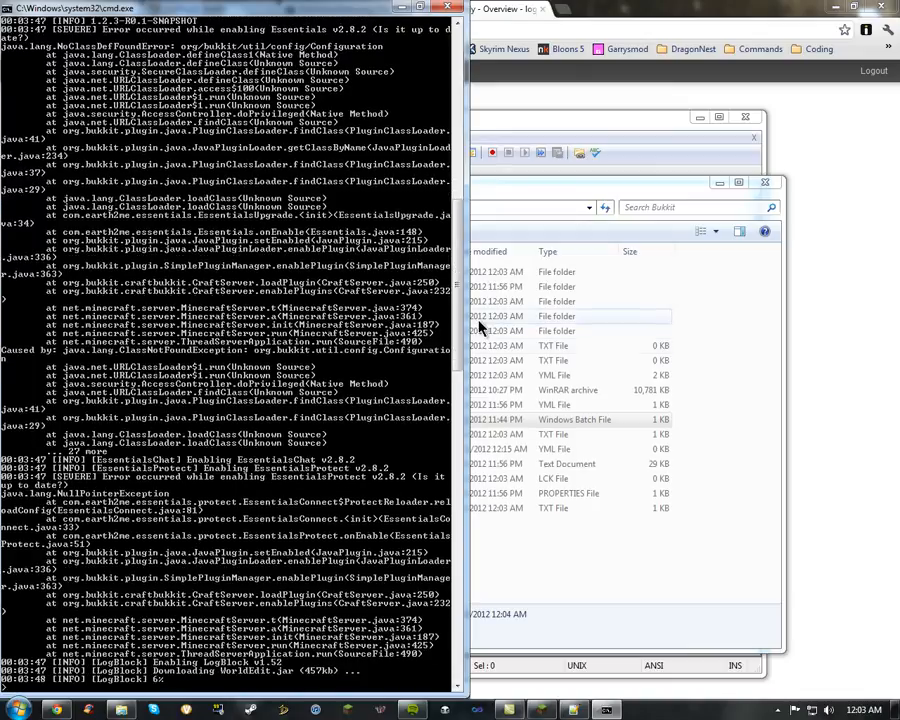
left_click_drag(458, 251, 440, 157)
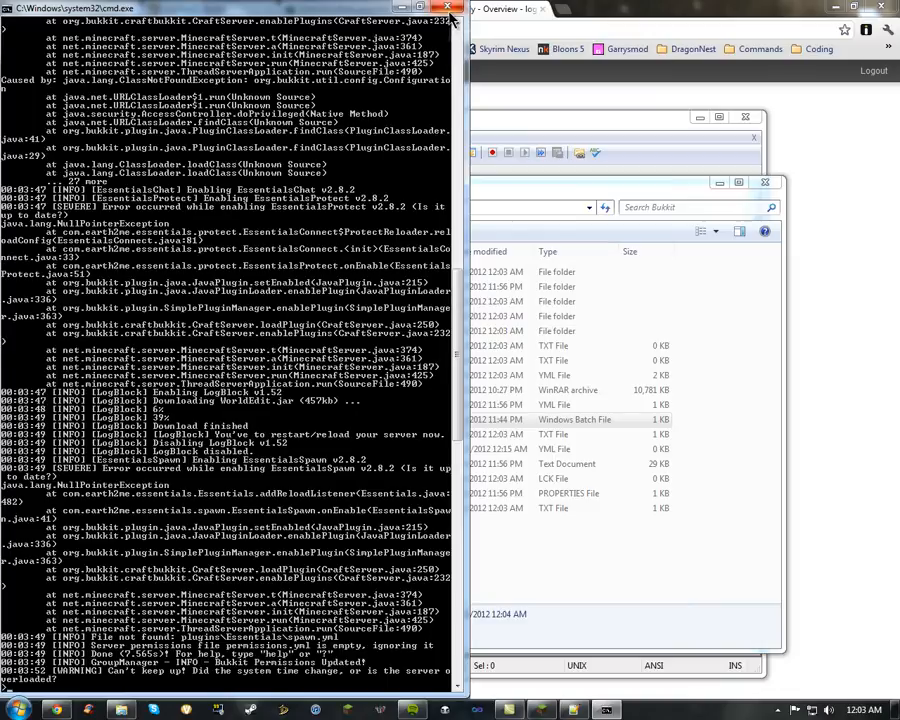
left_click(448, 12)
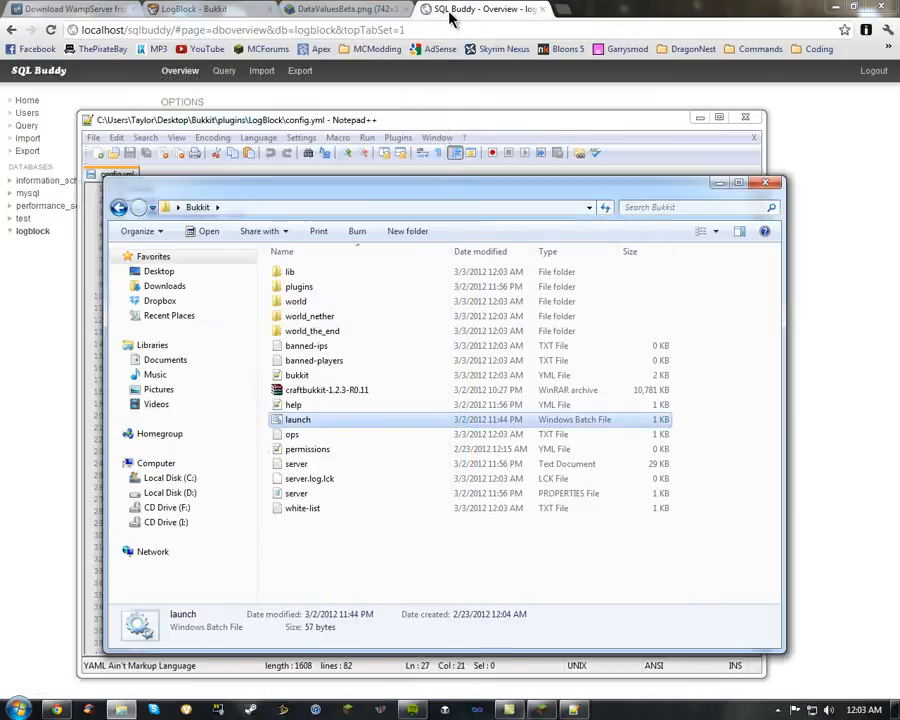
Reload the externally modified config.yml in Notepad++ and close the editor.
left_click(528, 571)
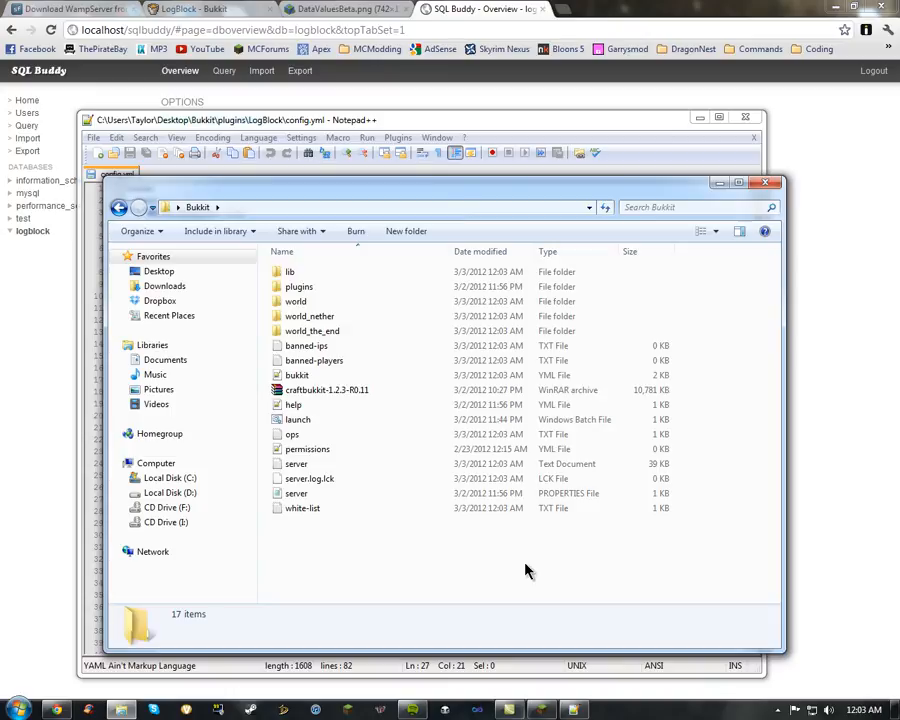
left_click(352, 391)
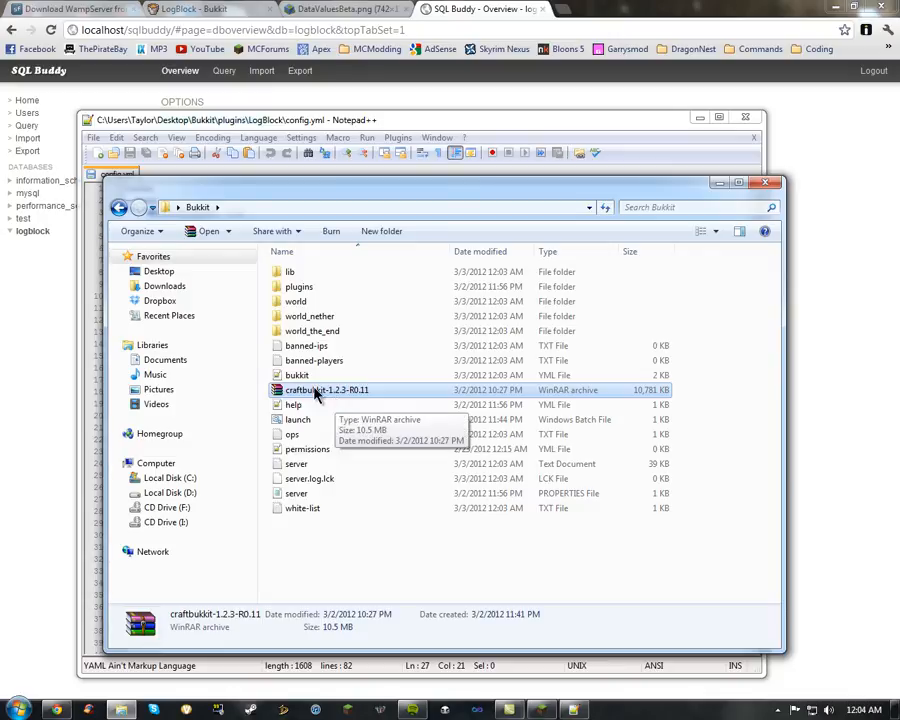
left_click(317, 116)
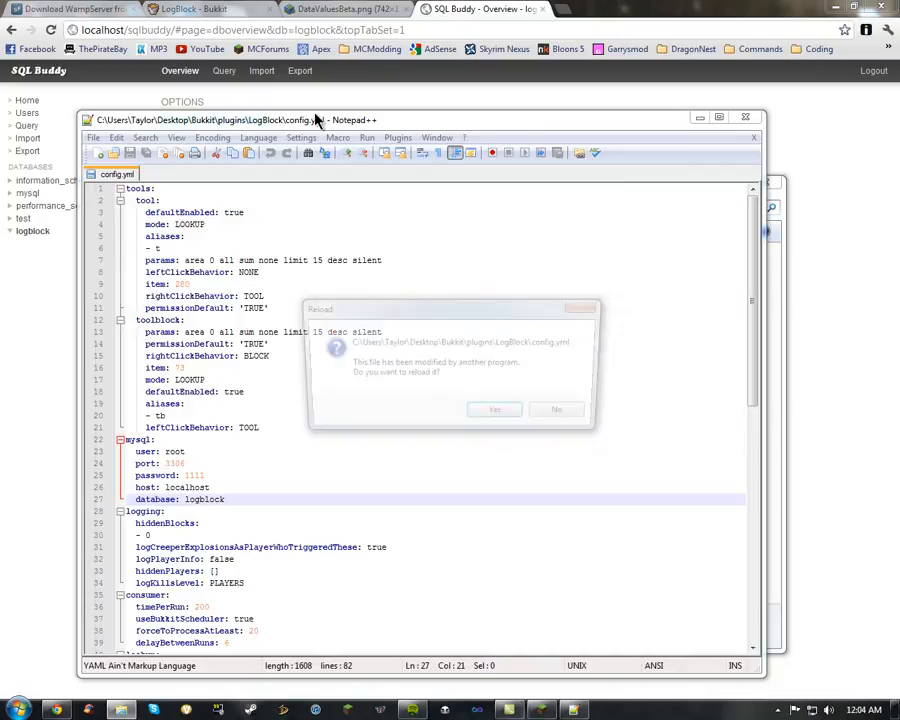
left_click(500, 415)
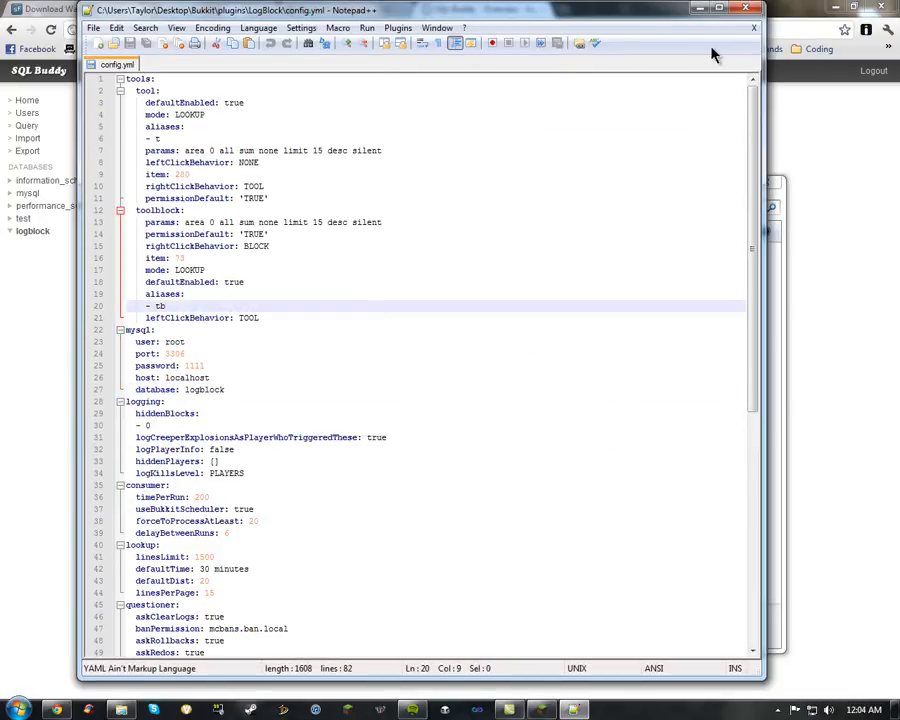
left_click(755, 31)
left_click(755, 10)
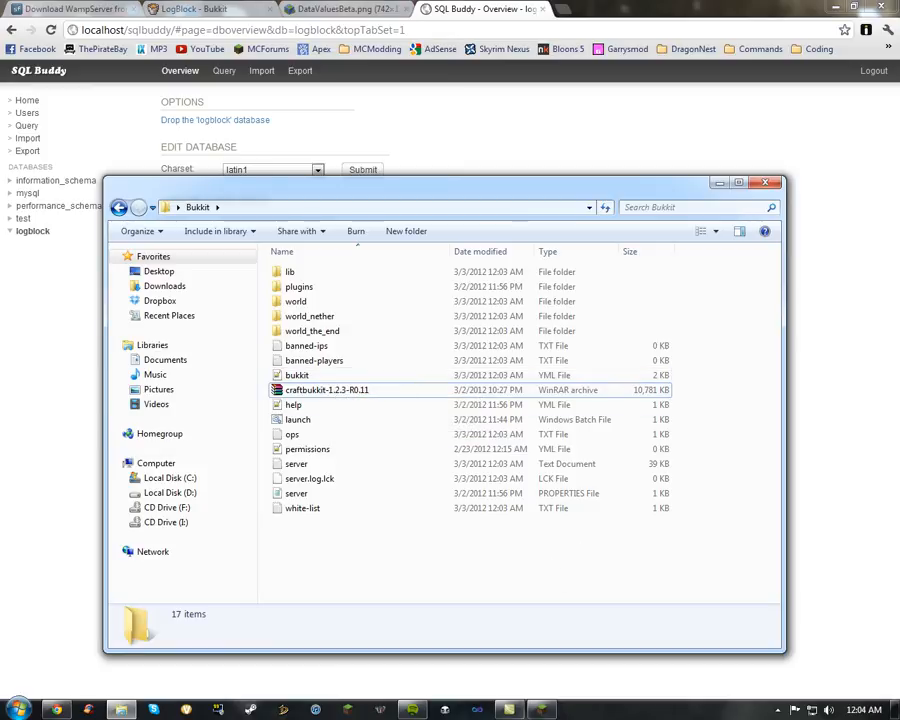
Check the files in the Bukkit plugins folder and return to the Bukkit folder.
left_click(345, 390)
left_click(341, 406)
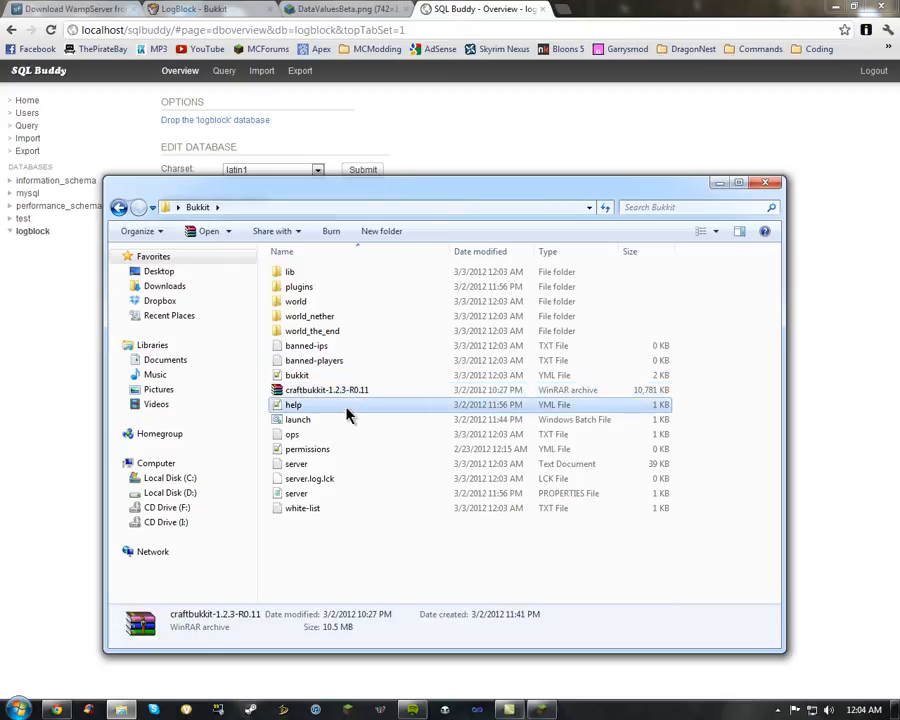
double_click(305, 287)
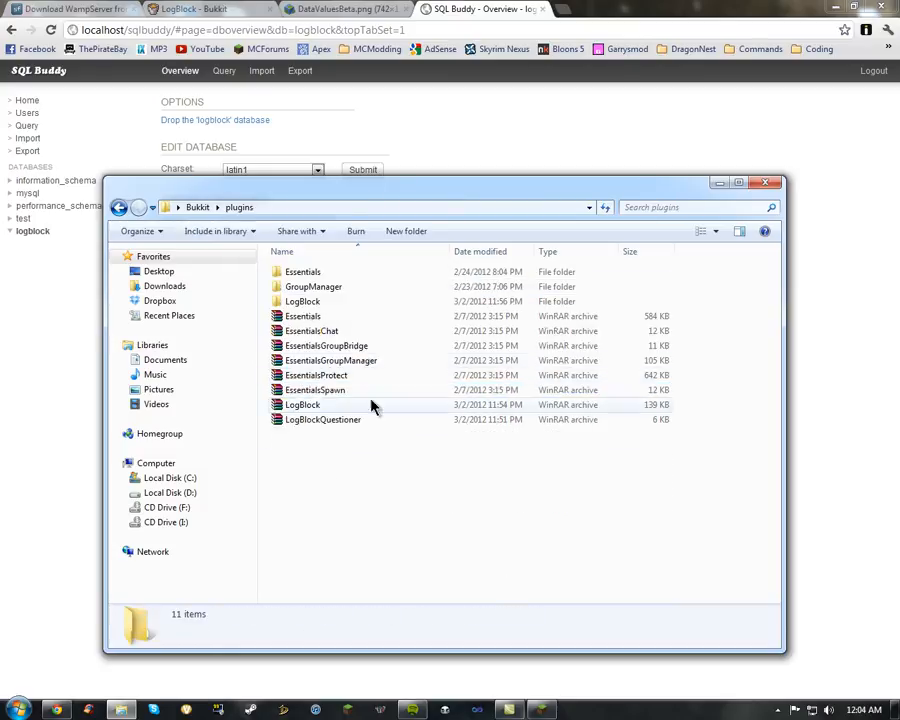
left_click(197, 208)
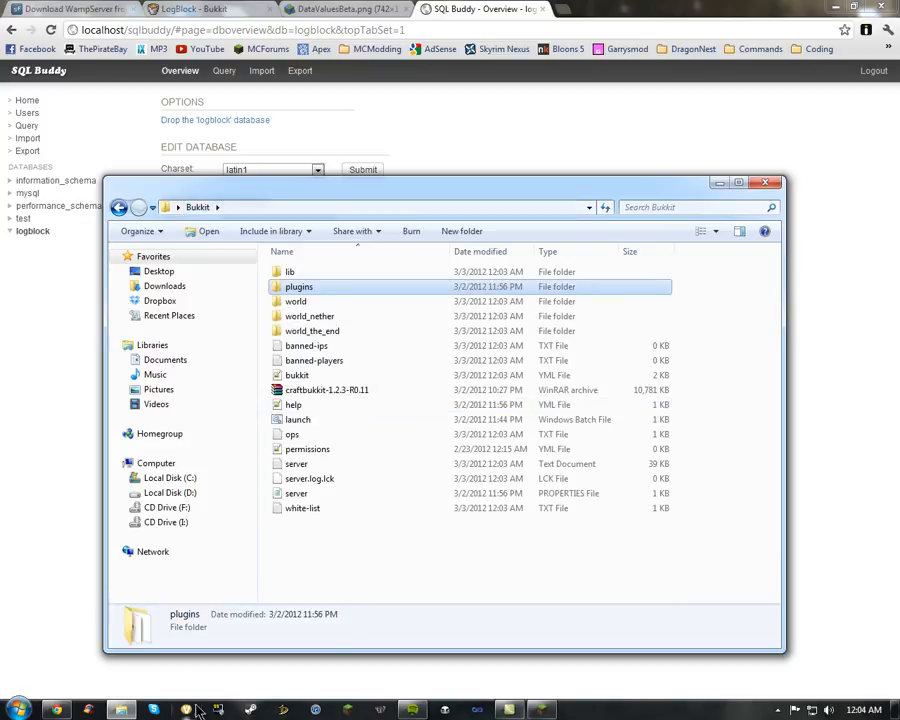
Minimize the browser and open the plugins folders of both BukkitServer and Bukkit in separate, uncovered windows.
left_click(836, 10)
left_click_drag(478, 187, 547, 88)
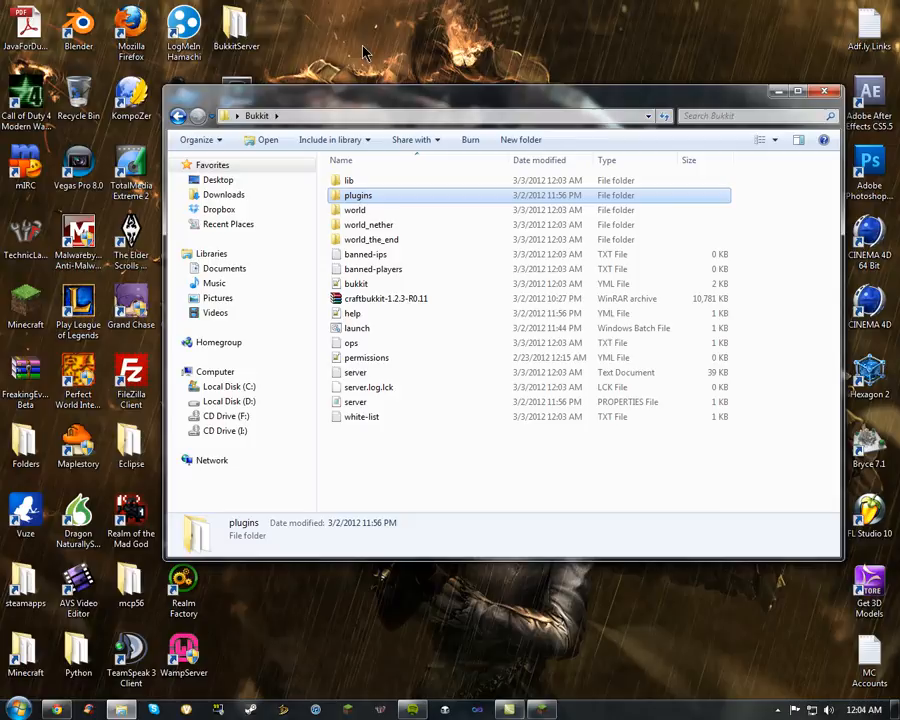
double_click(234, 28)
left_click_drag(362, 131, 277, 215)
double_click(298, 312)
left_click_drag(358, 204, 275, 392)
double_click(365, 197)
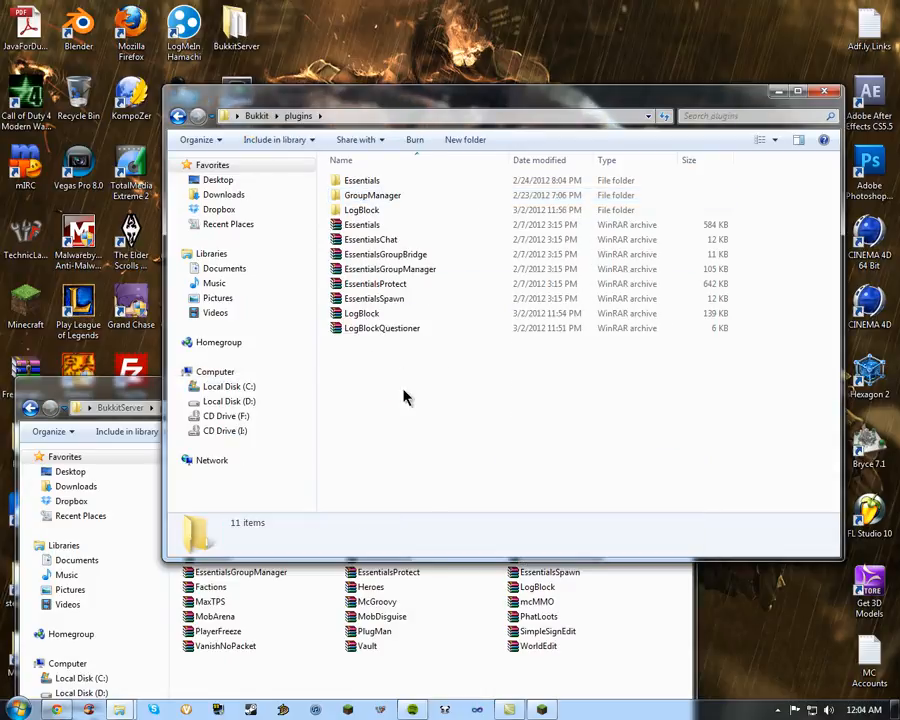
Copy the EssentialsChat, GroupBridge, GroupManager, Protect and Spawn archives from BukkitServer's plugins into Bukkit's plugins, replacing the existing files.
left_click(413, 690)
left_click(388, 558)
left_click(534, 577, "shift")
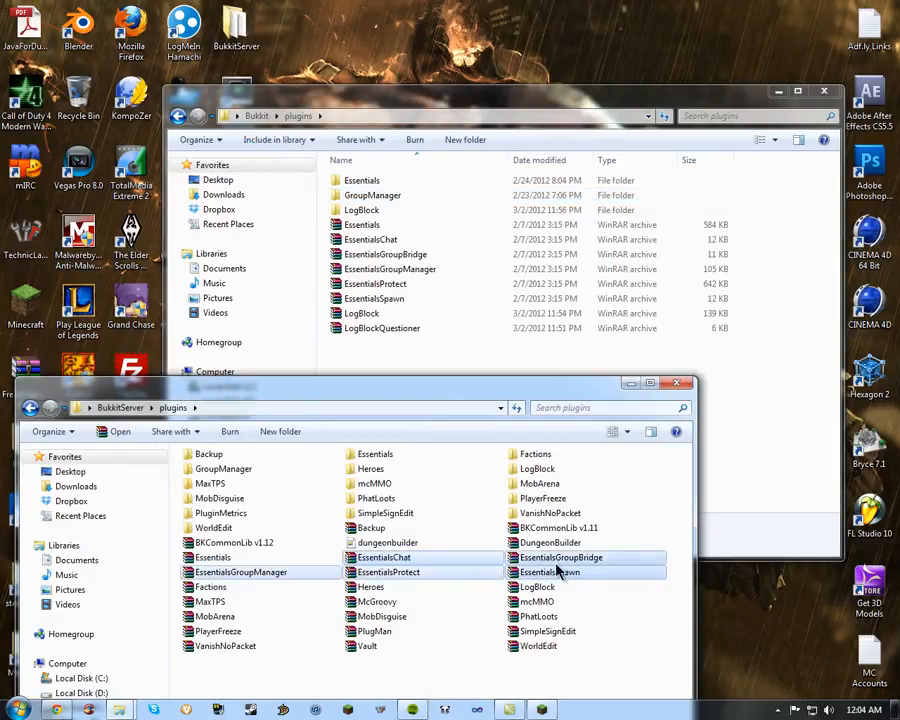
left_click_drag(757, 503, 631, 432)
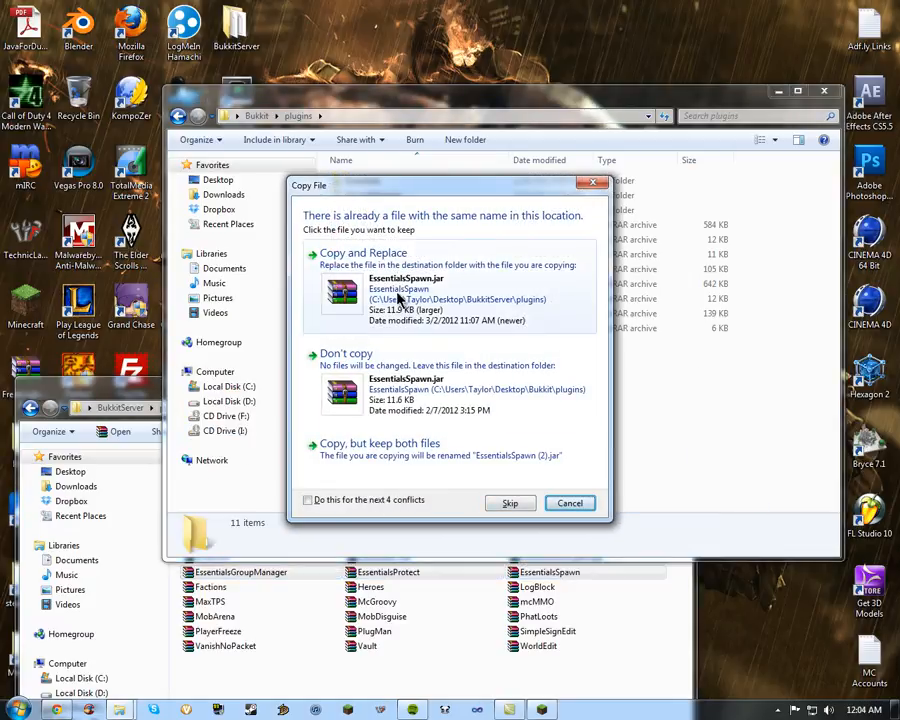
left_click(413, 220)
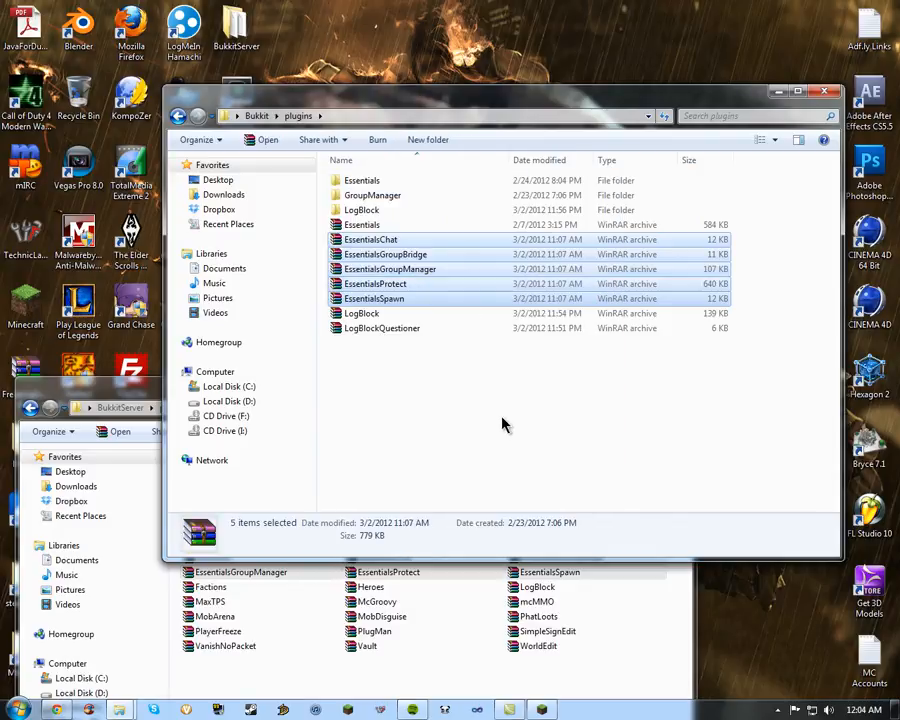
Copy the main Essentials archive from BukkitServer's plugins into Bukkit's plugins, replacing the existing file.
left_click(323, 688)
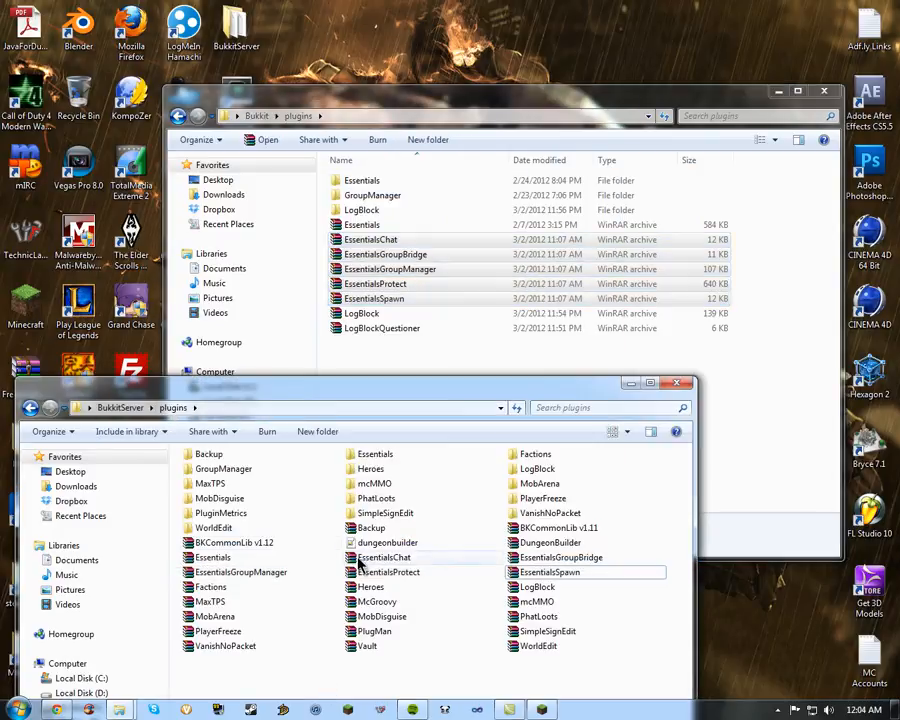
left_click_drag(405, 375, 406, 376)
left_click(400, 300)
left_click(500, 436)
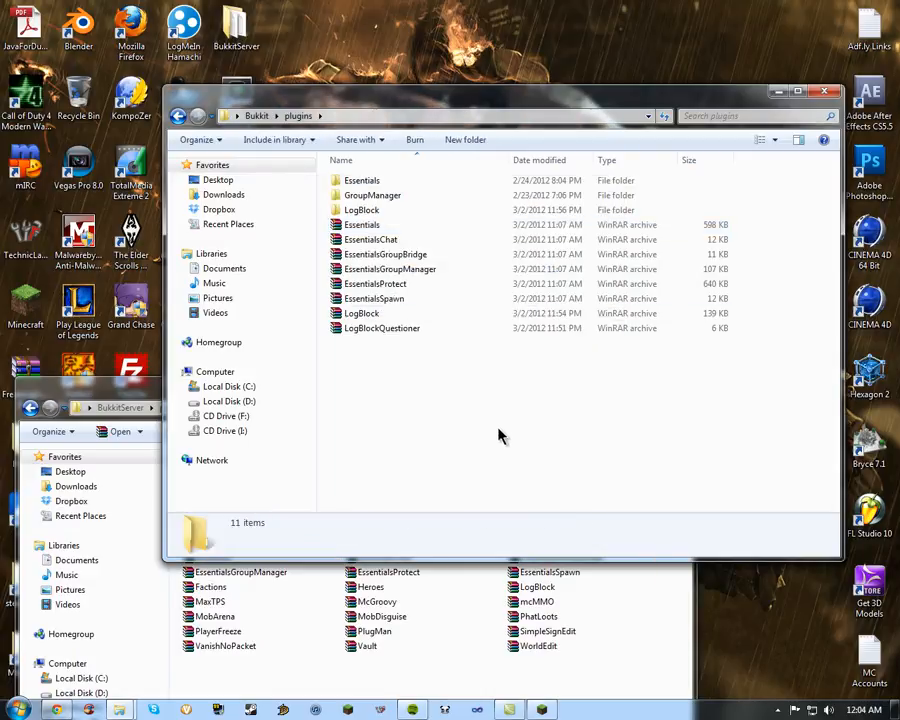
Return to the Bukkit folder and start the server again with the launch batch file.
left_click(258, 117)
mouse_move(425, 477)
left_mouse_down()
mouse_move(368, 183)
mouse_move(448, 512)
mouse_move(442, 482)
left_mouse_up()
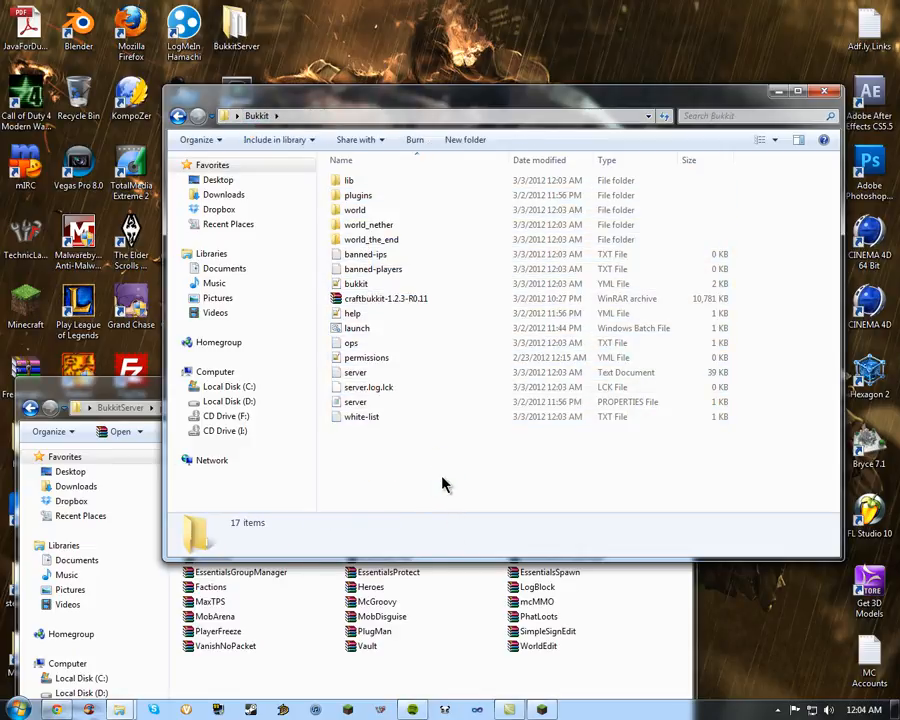
left_click(390, 198)
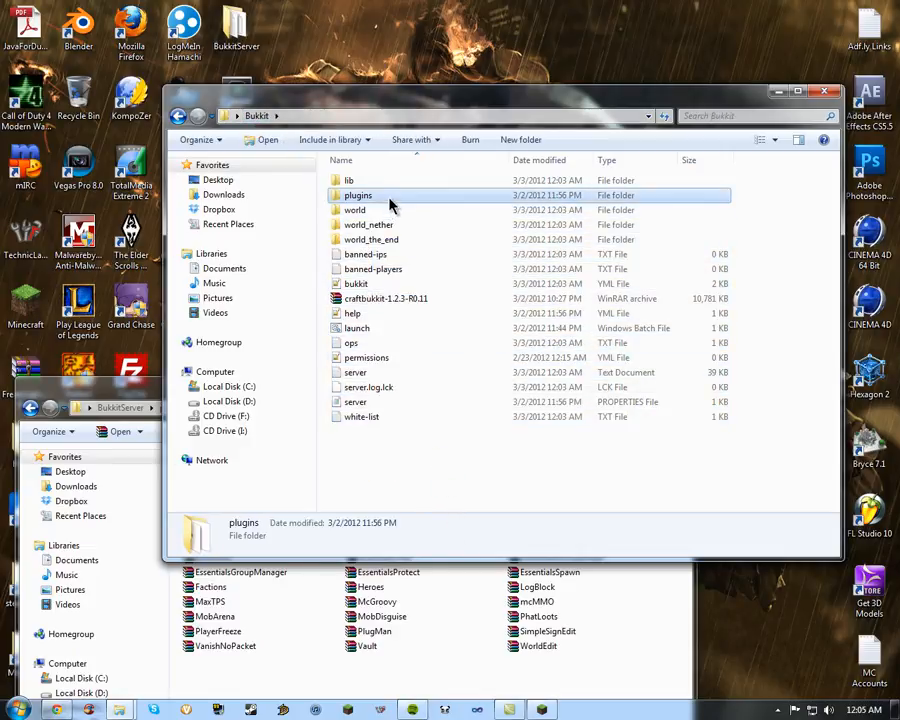
double_click(385, 333)
double_click(386, 149)
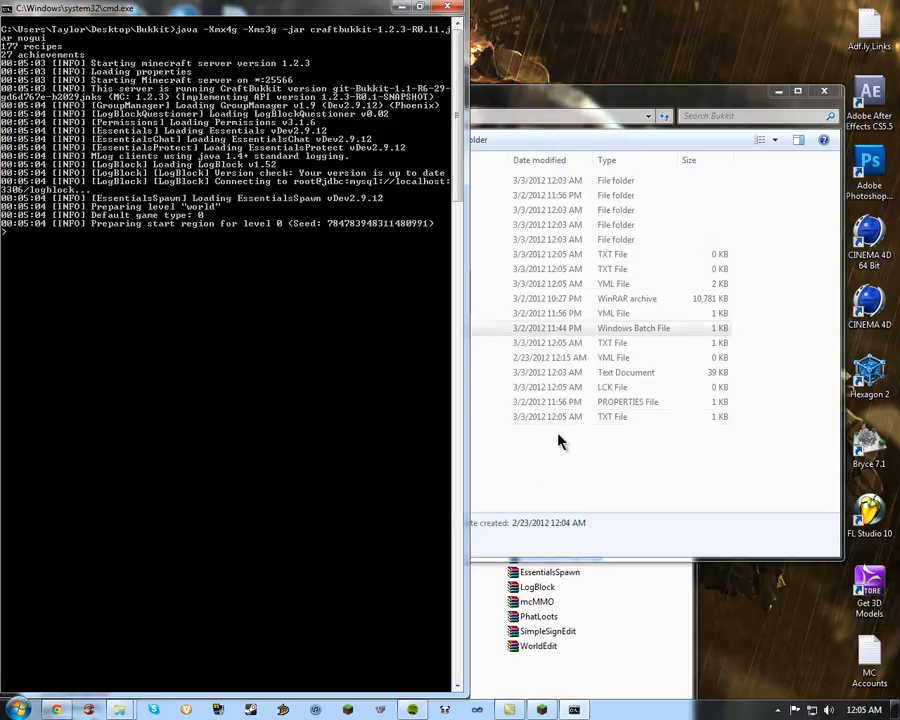
left_click(577, 420)
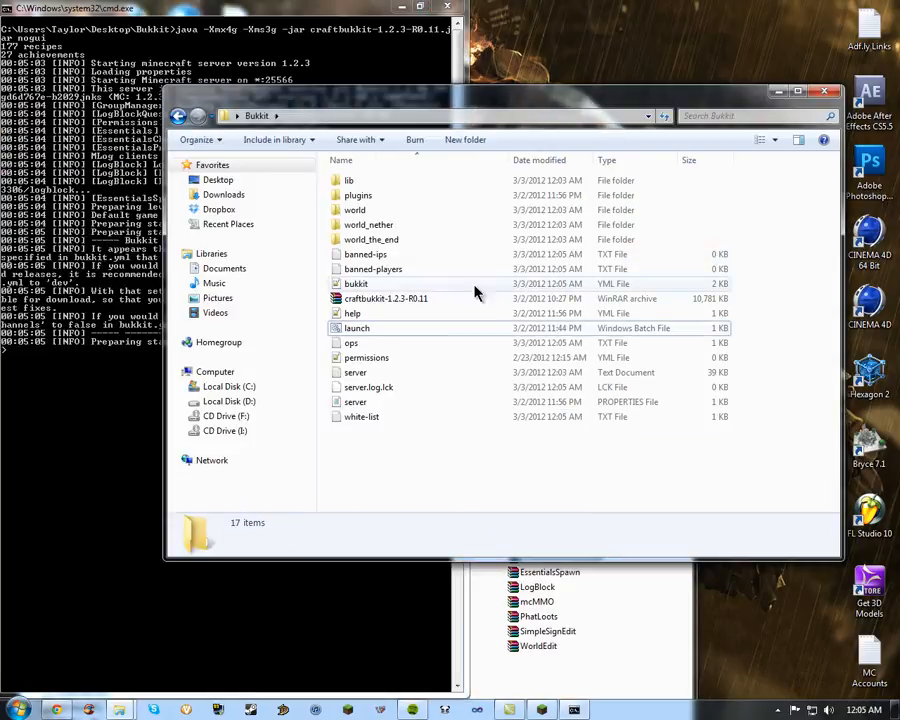
Check the list of CraftBukkit development builds from dl.bukkit.org in the browser, and leave the browser minimized.
left_click(401, 303)
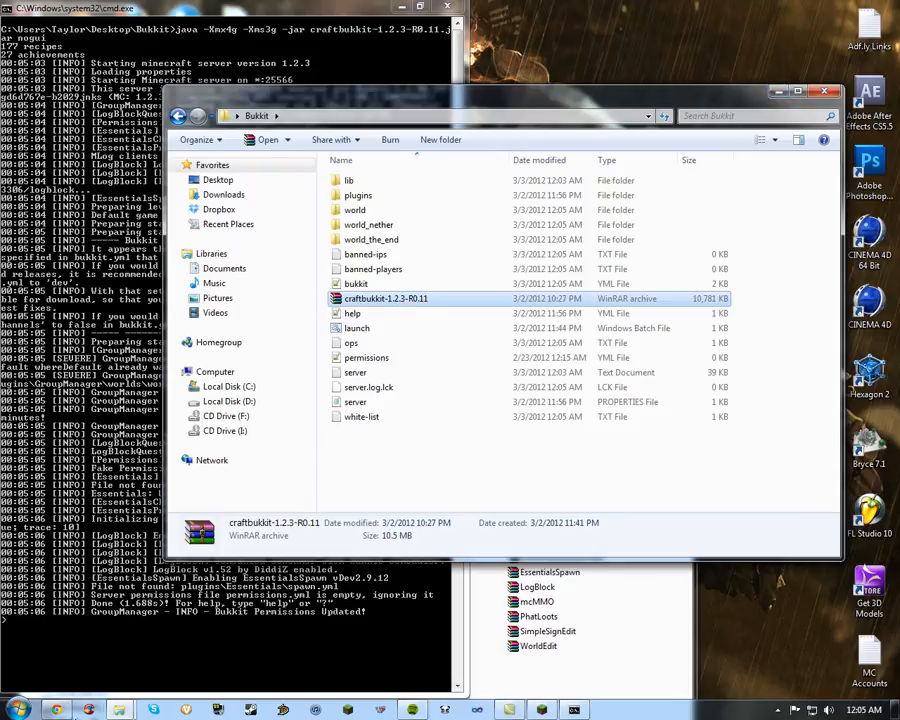
left_click(58, 710)
left_click(568, 10)
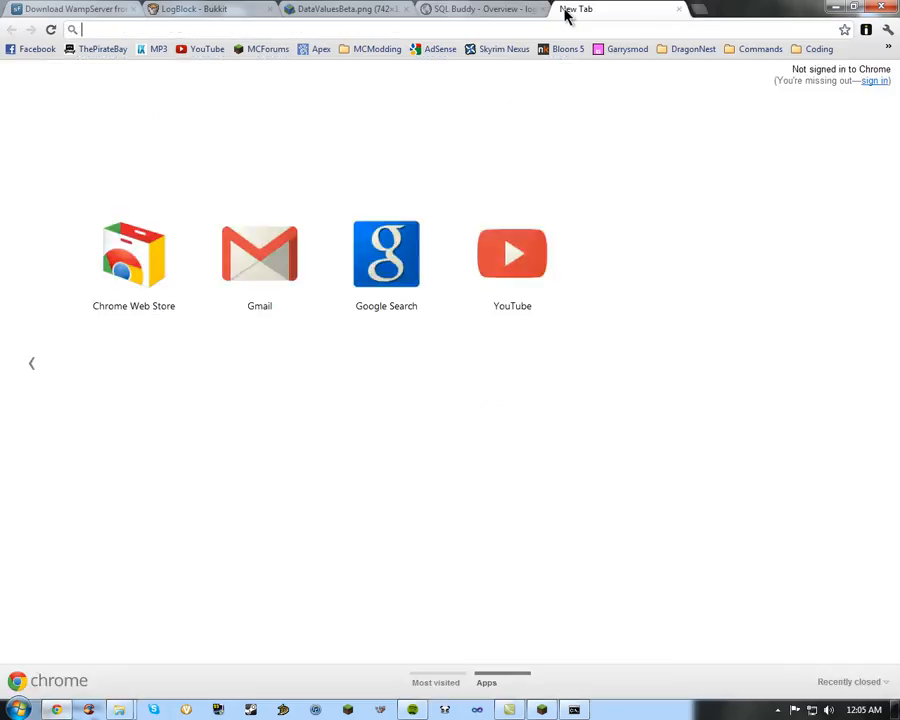
type("dl.bukkit.org")
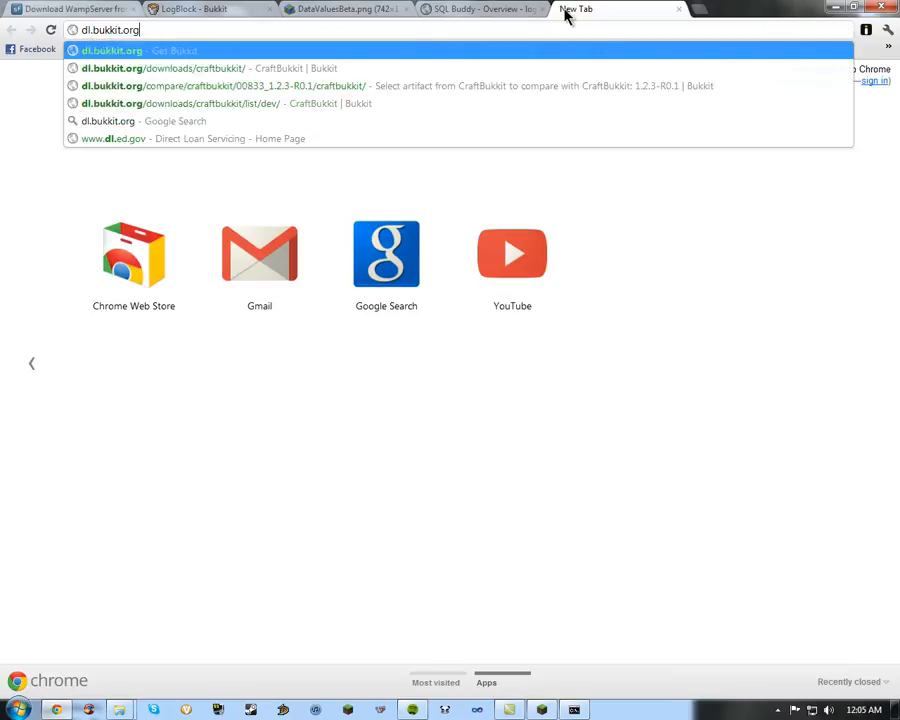
key("Return")
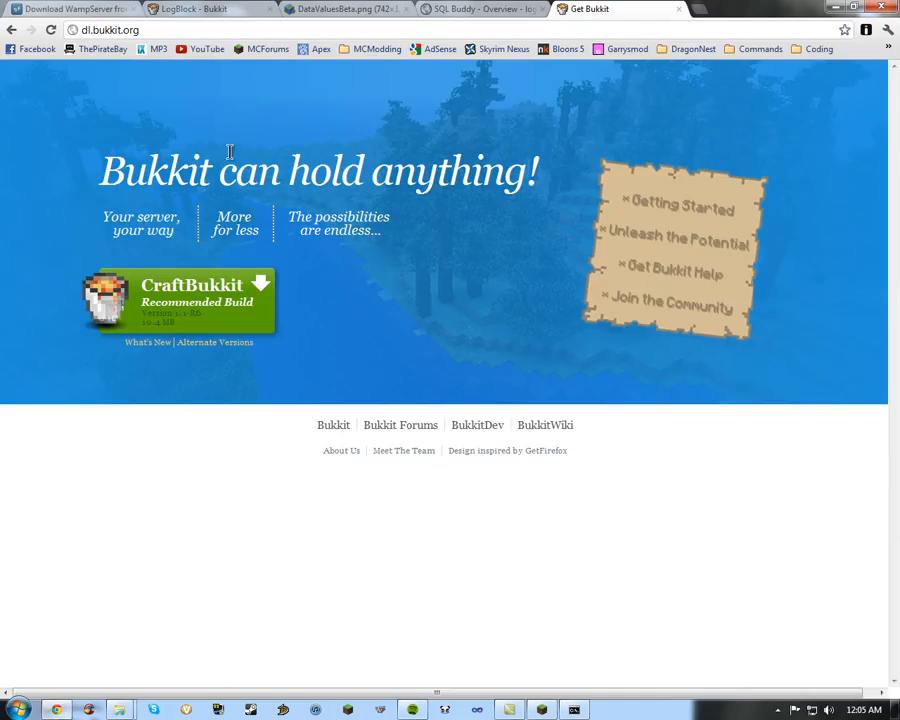
left_click(98, 30)
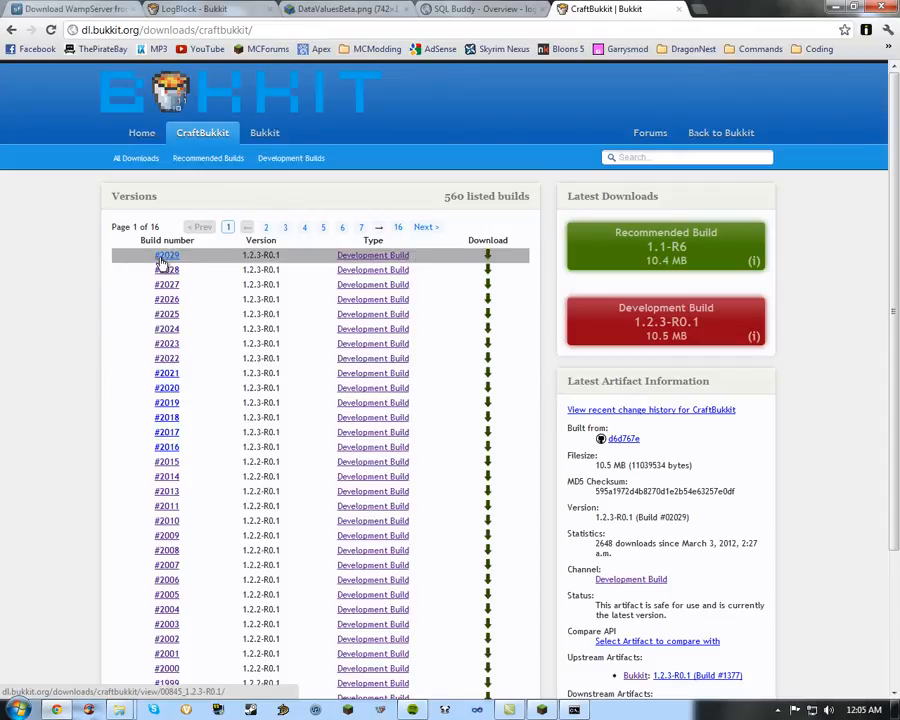
left_click(679, 9)
left_click(836, 9)
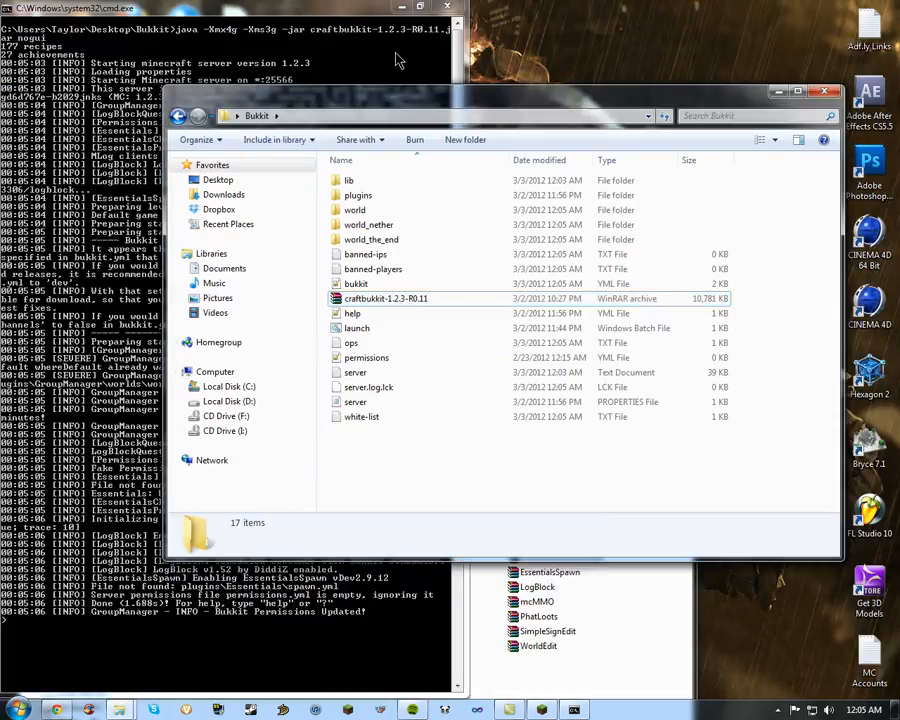
Minimize the server console, switch to Minecraft and refresh its multiplayer server list.
left_click(281, 34)
left_click(398, 8)
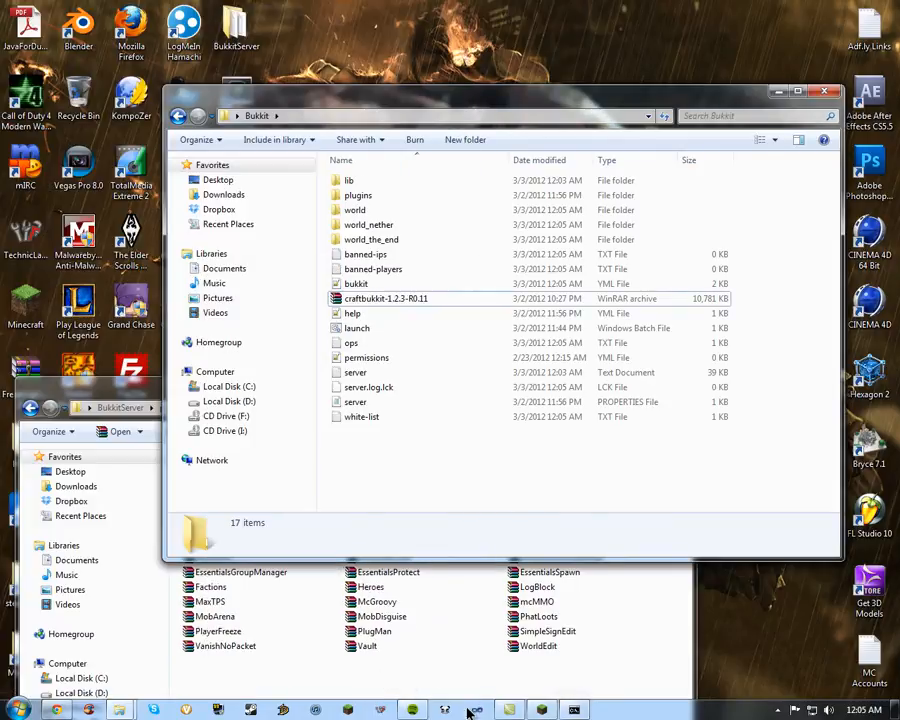
left_click(541, 709)
left_click(445, 298)
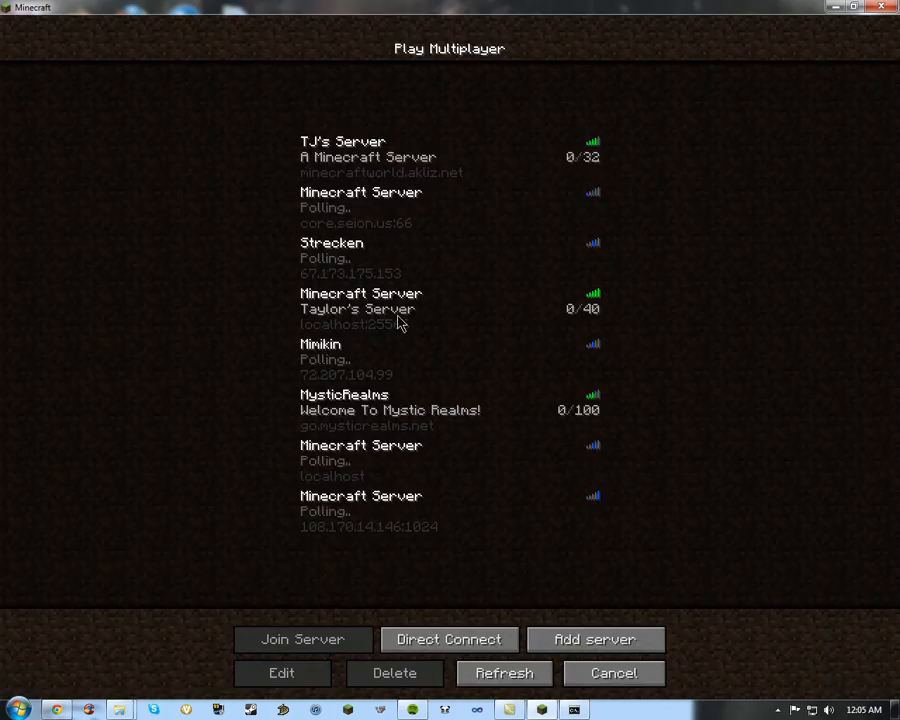
left_click(385, 365)
left_click(378, 522)
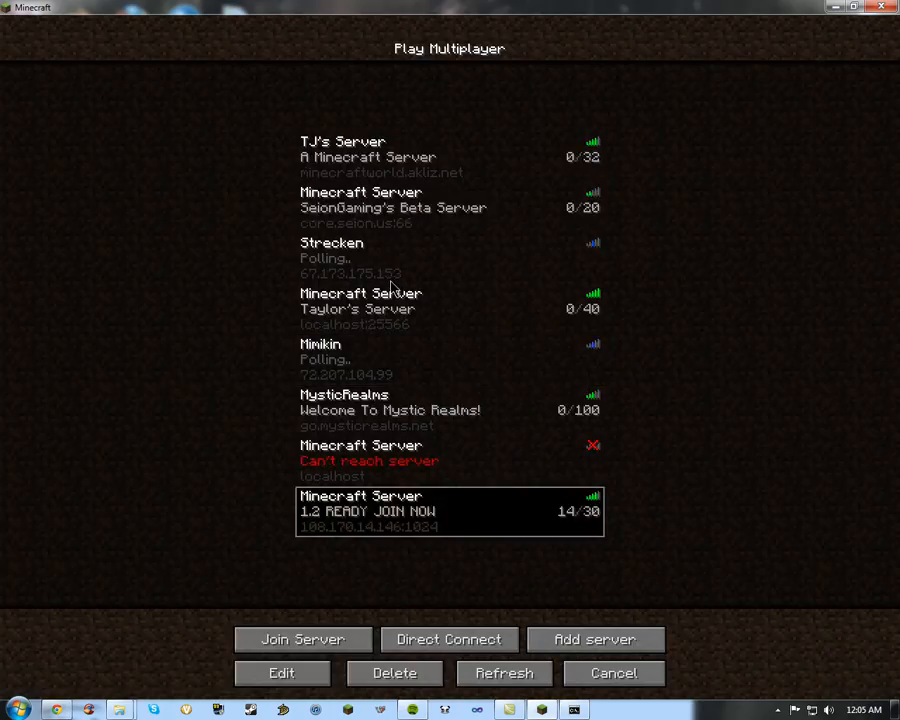
left_click(388, 272)
left_click(398, 480)
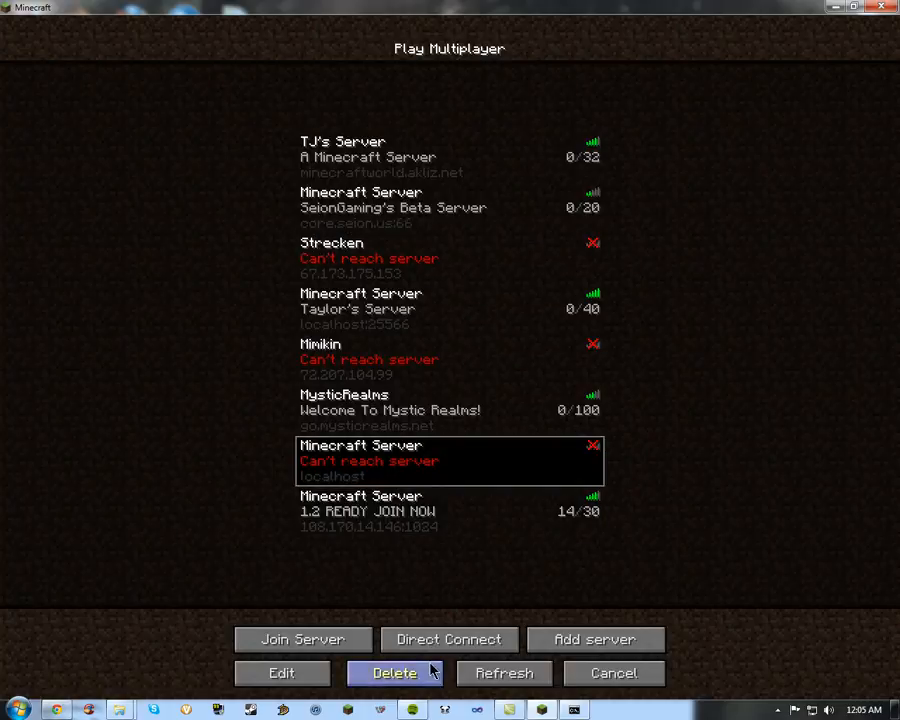
left_click(484, 671)
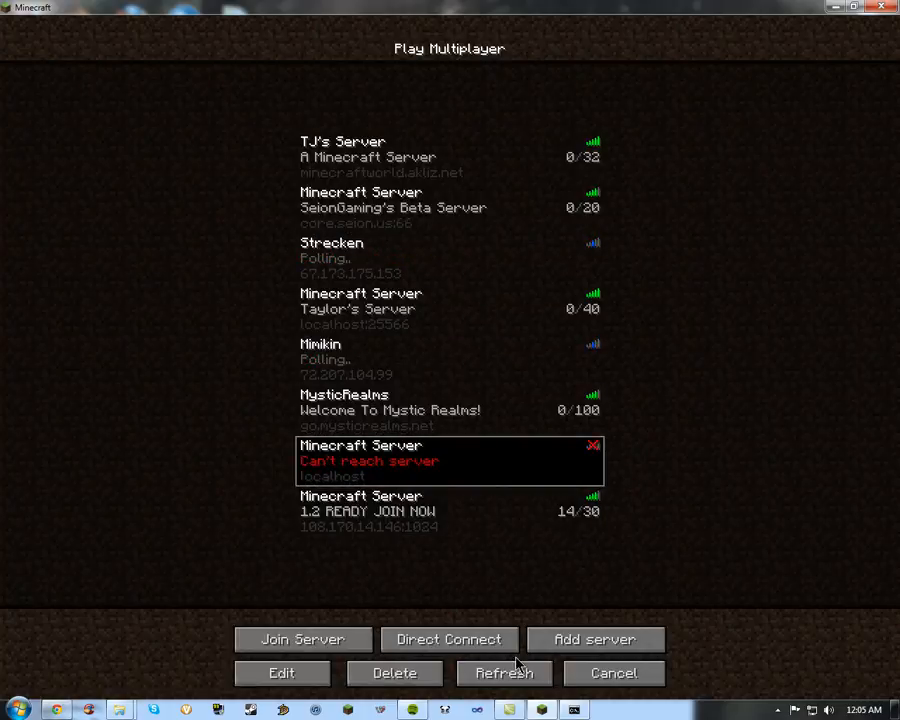
Add a multiplayer server entry named Minecraft Server with the address localhost:25566.
left_click(558, 633)
left_click(437, 186)
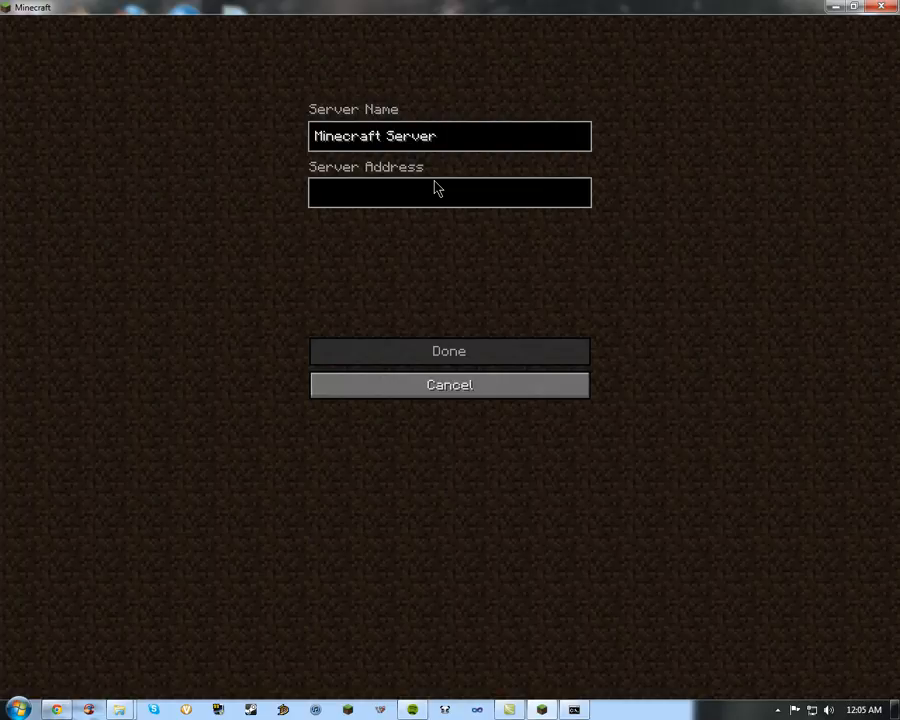
type("localhost:")
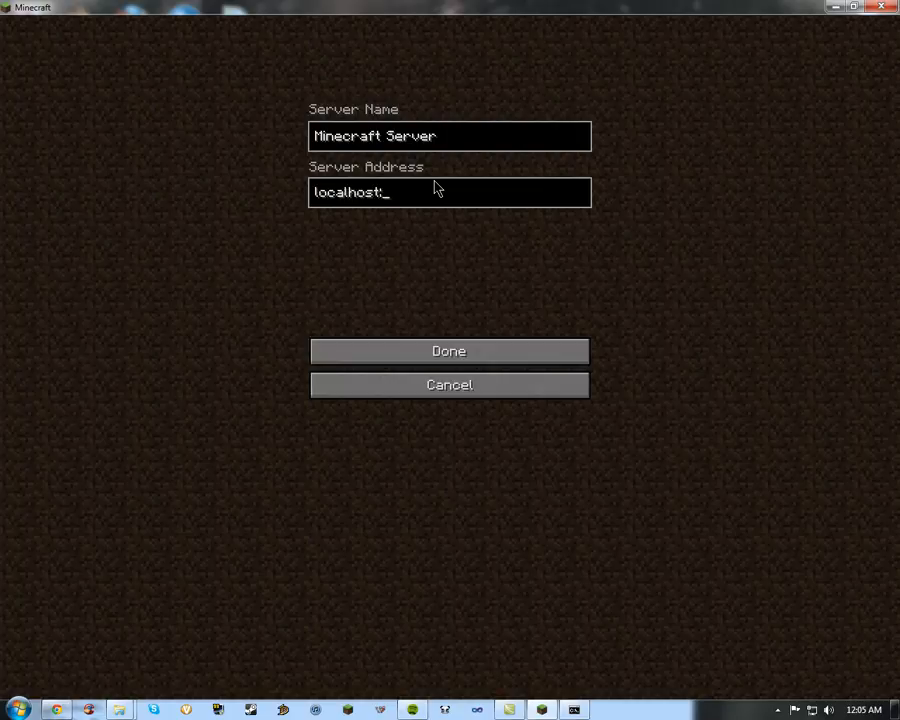
type("255666")
left_click(460, 352)
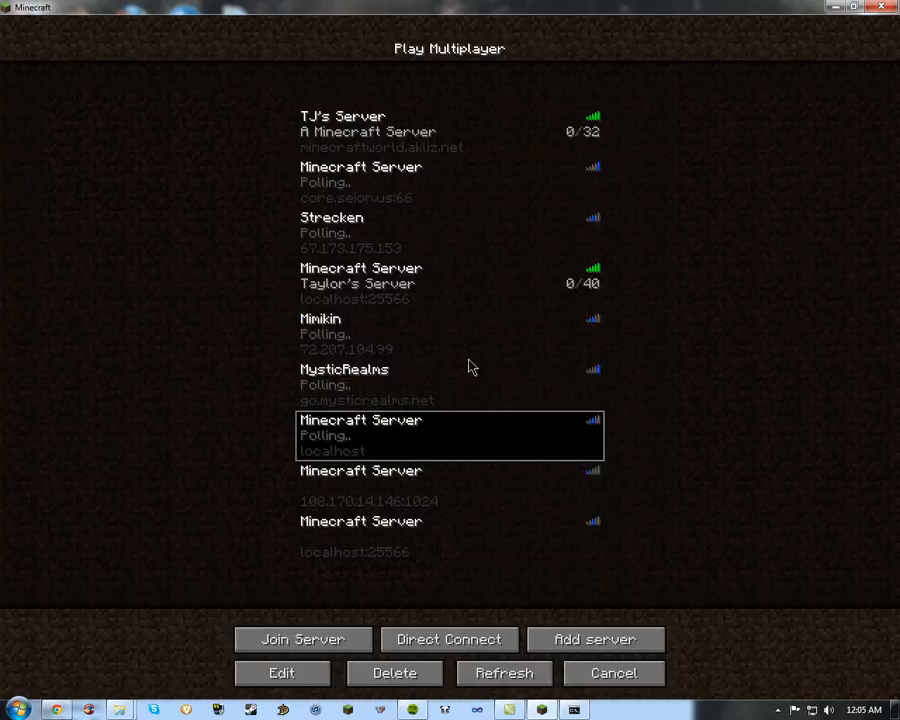
Try to join the newly added localhost:25566 server and return to the multiplayer list.
double_click(432, 535)
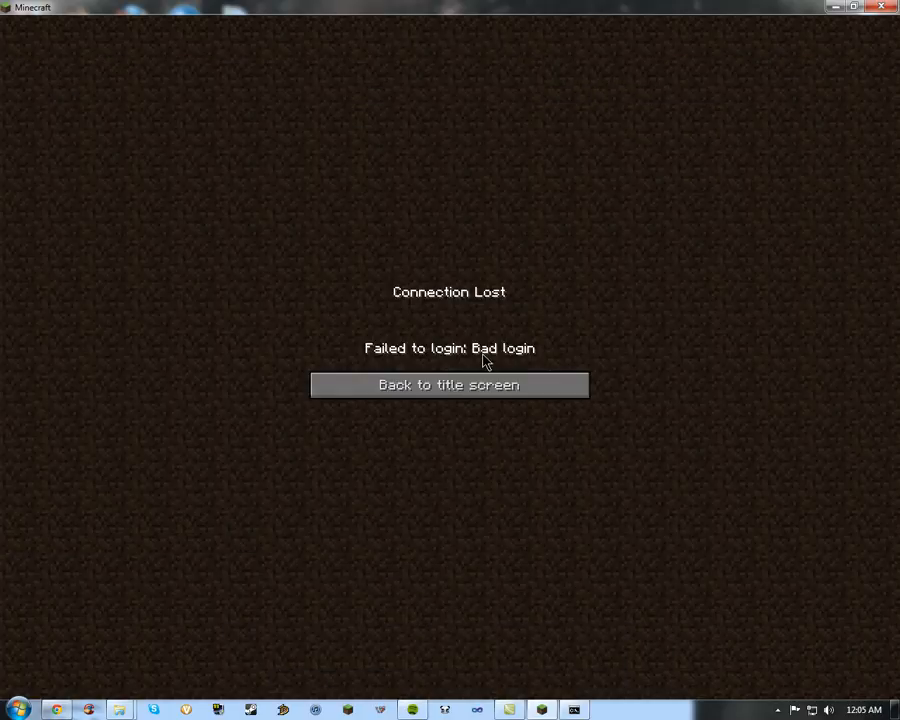
left_click(483, 383)
left_click(466, 302)
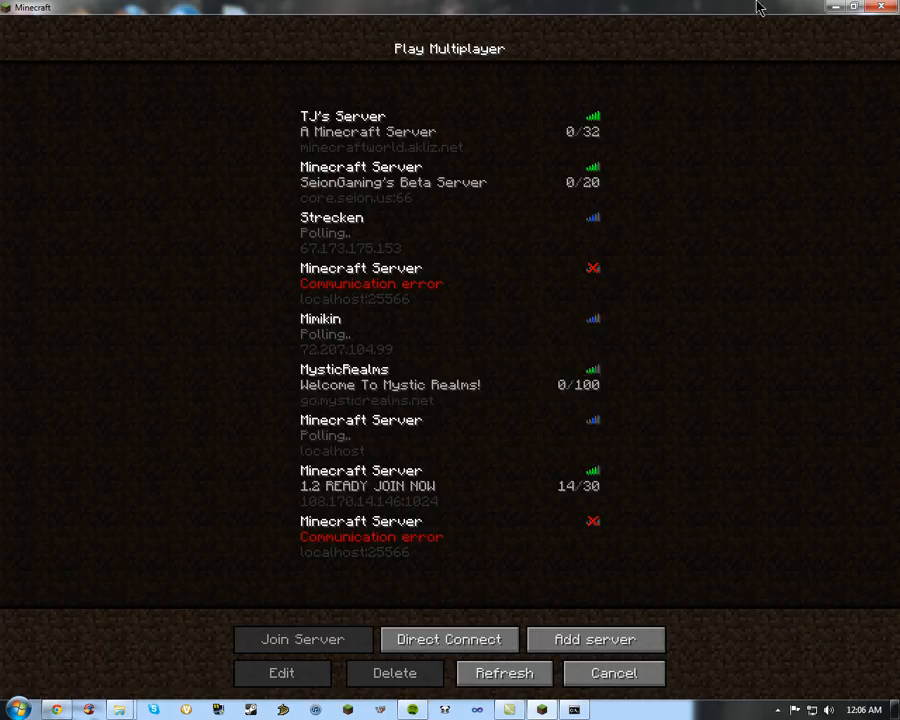
Close Minecraft, start its launcher again and log in with the remembered account.
left_click(882, 7)
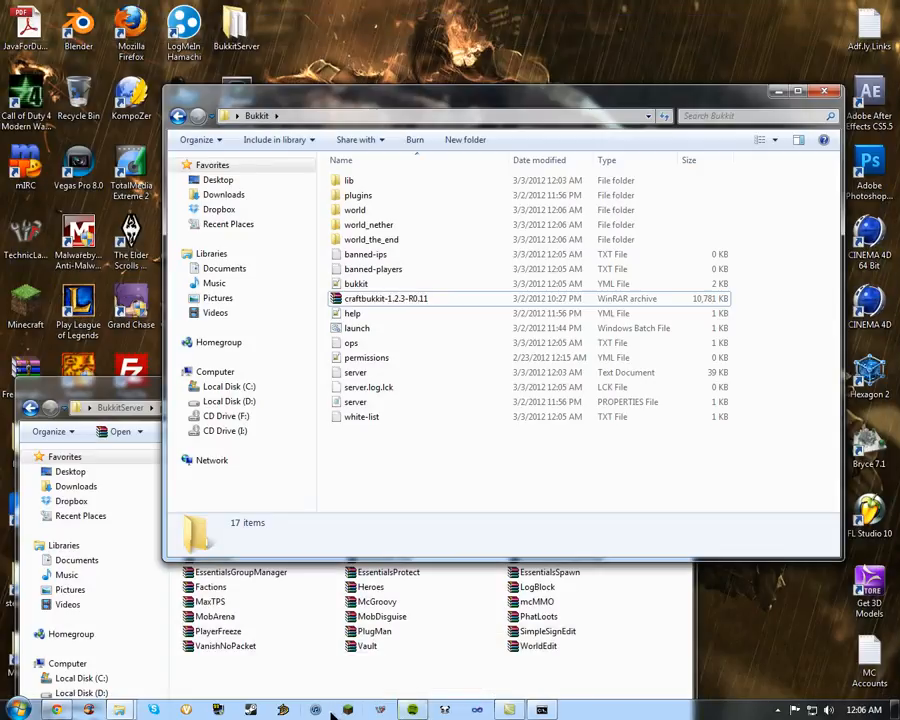
left_click(346, 709)
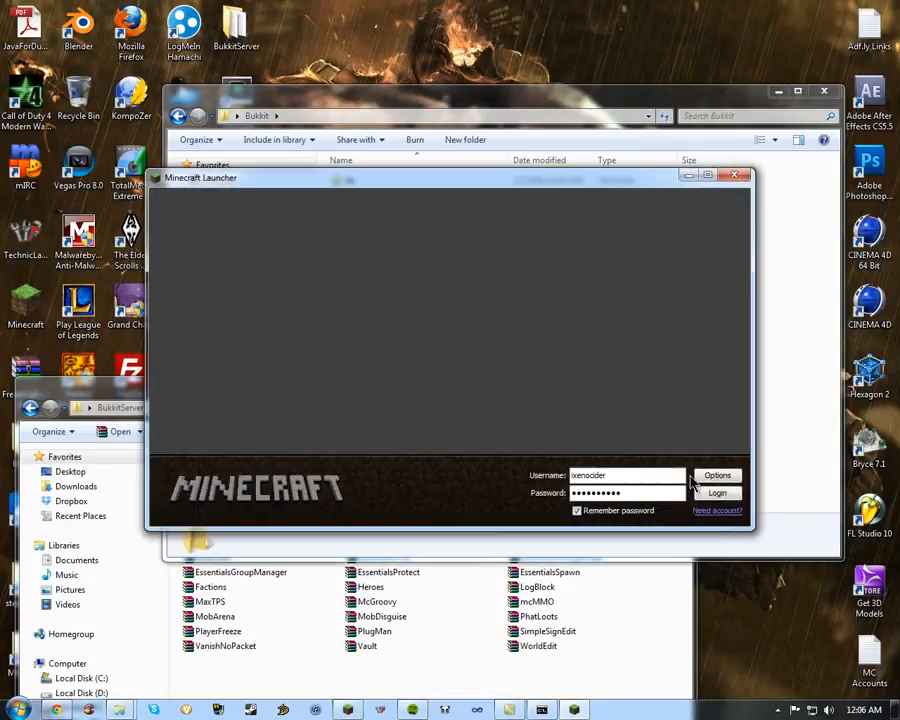
left_click(716, 493)
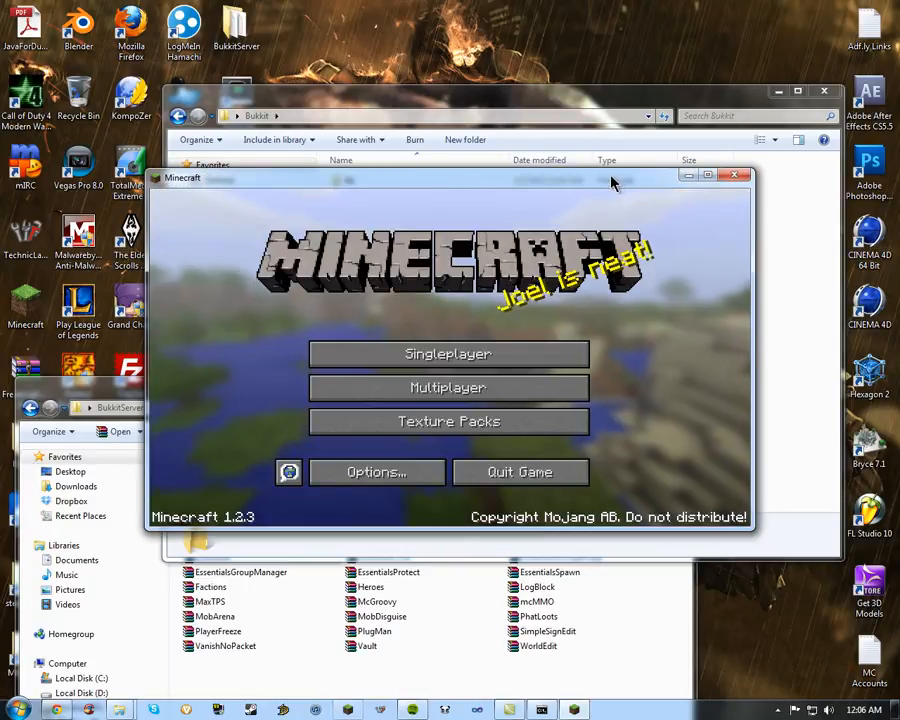
Maximize the game window and join the localhost:25566 server from the multiplayer list.
left_click(707, 177)
left_click(476, 299)
left_click(380, 552)
left_click(380, 552)
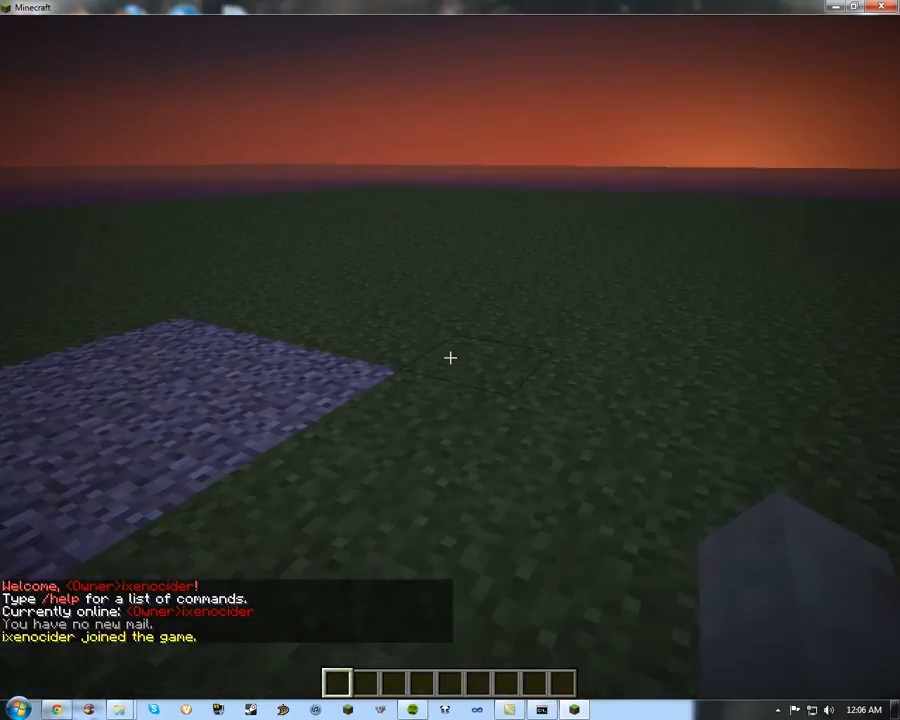
Take a stick from the creative item selection and place it in the first hotbar slot.
key("w")
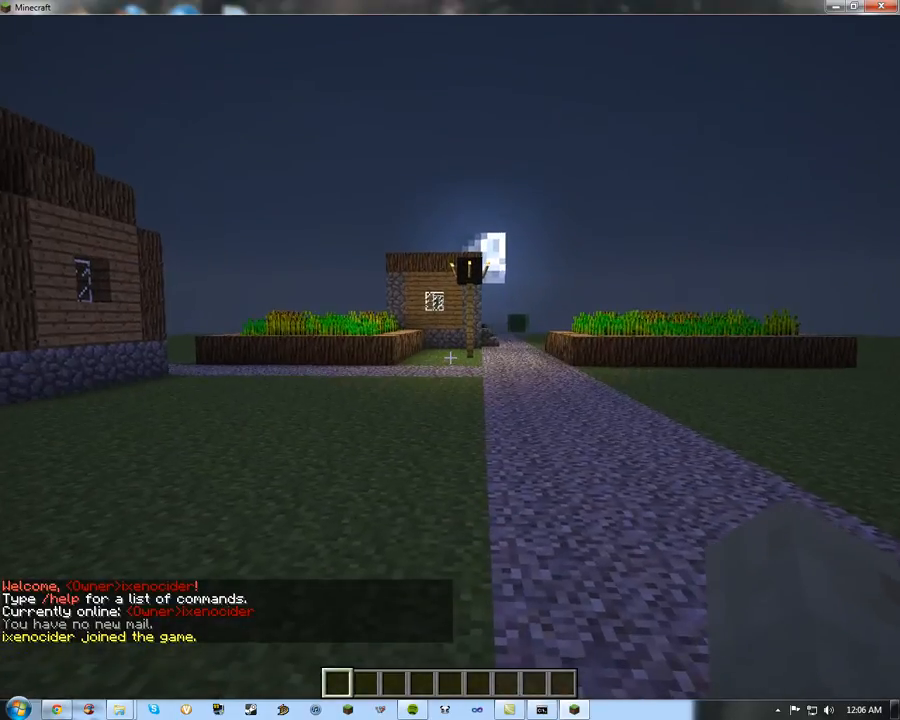
key("t")
key("e")
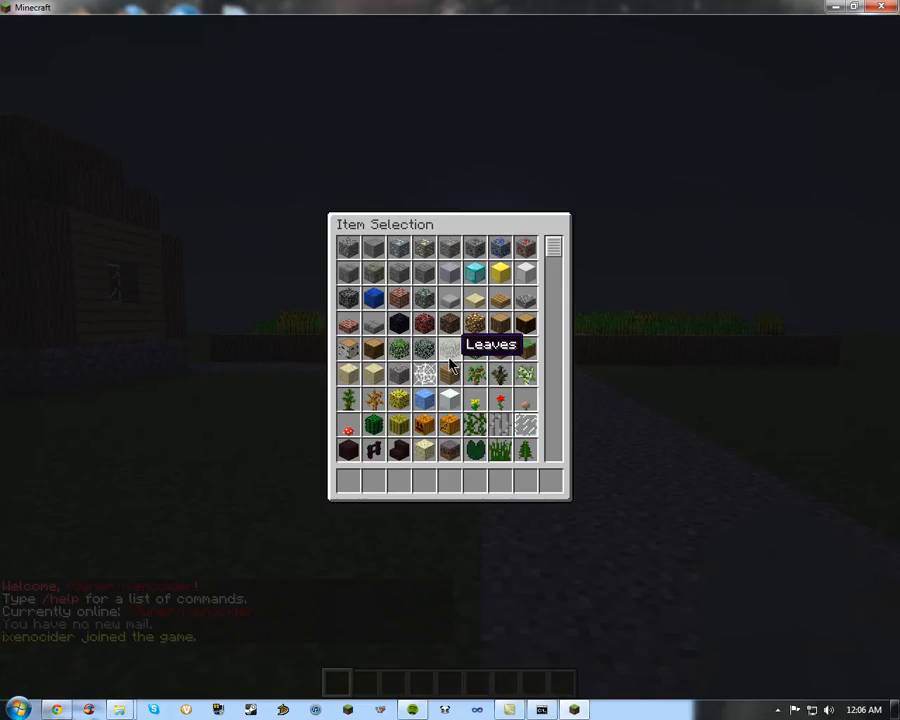
scroll(450, 365, "down", 8)
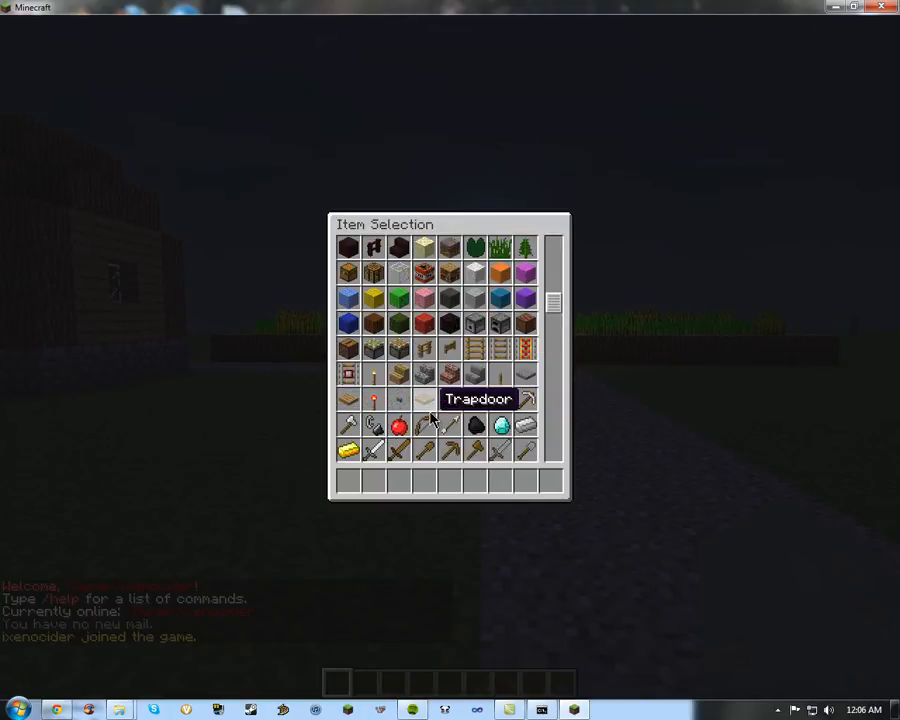
scroll(440, 400, "down", 5)
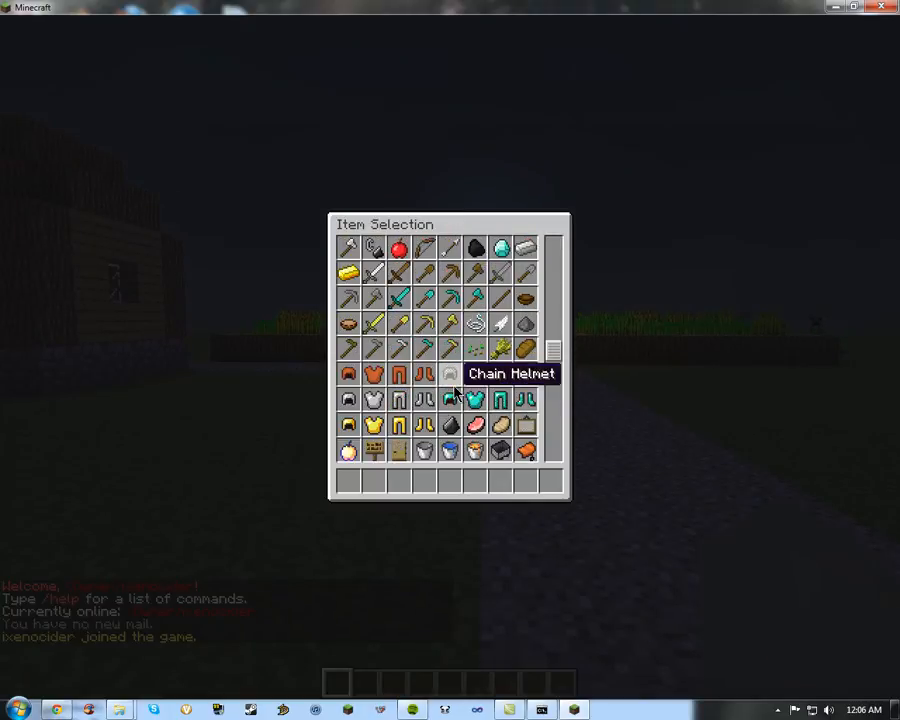
scroll(455, 393, "down", 6)
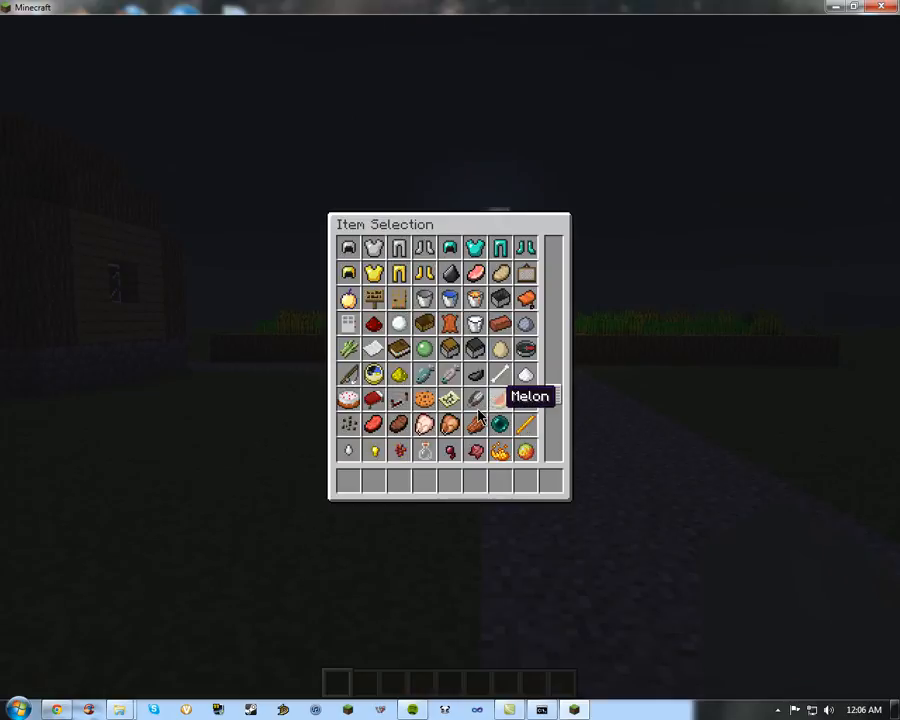
scroll(474, 413, "down", 6)
scroll(480, 410, "up", 5)
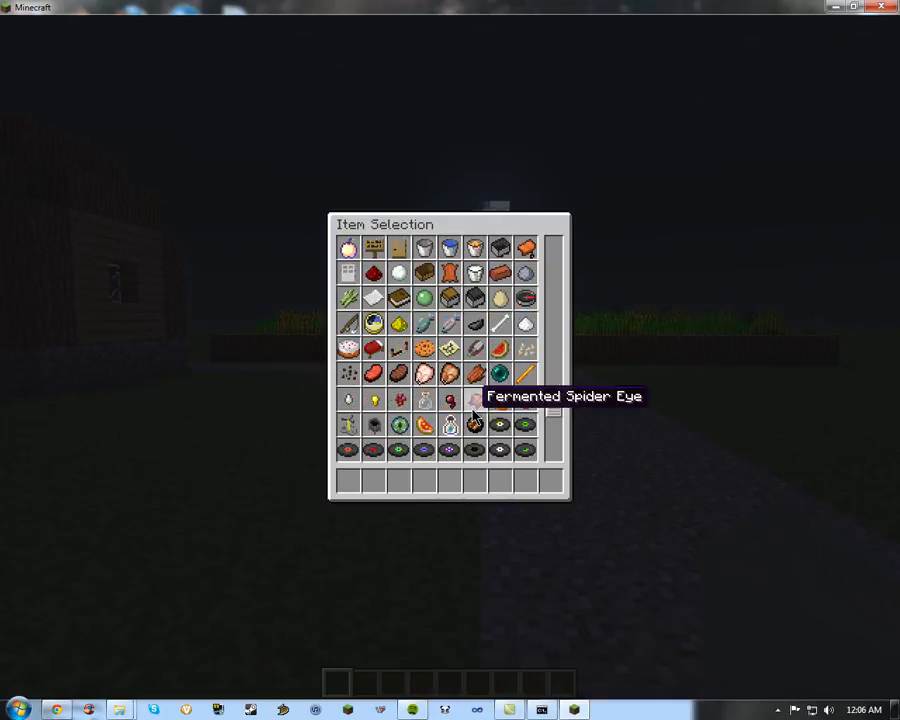
scroll(492, 408, "up", 9)
left_click(500, 325)
left_click(340, 484)
key("Escape")
Use the stick to check the LogBlock change history of two grass blocks.
left_click(450, 357)
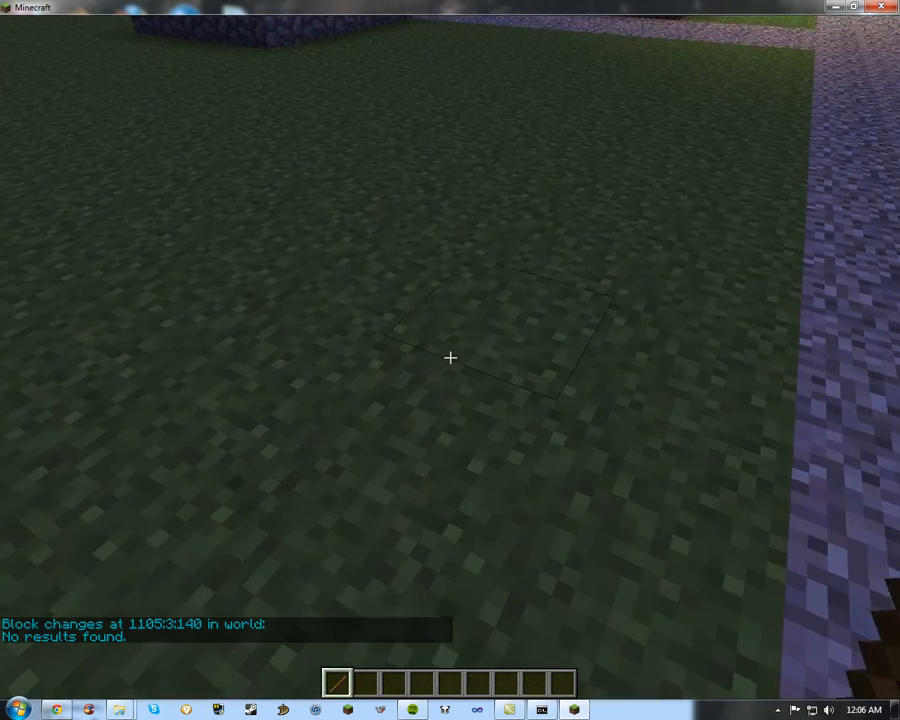
left_click(450, 357)
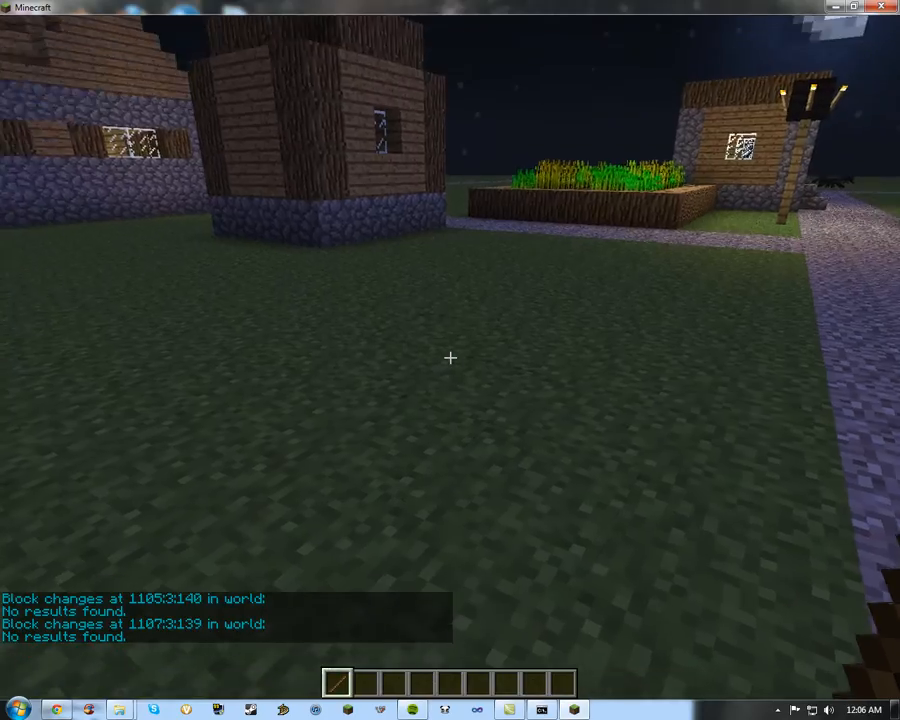
key("e")
key("Escape")
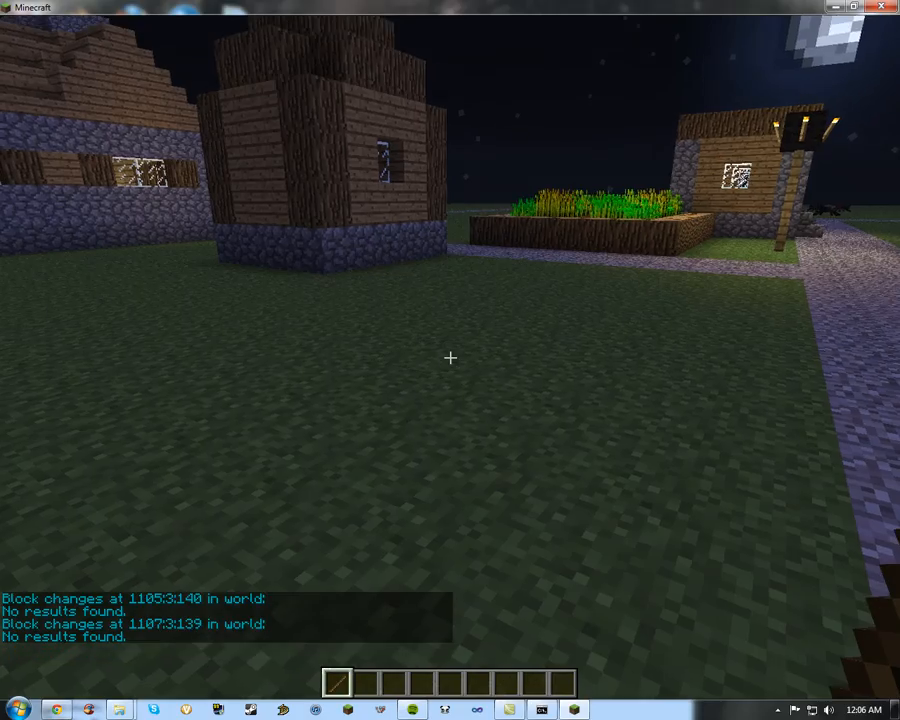
key("t")
key("Escape")
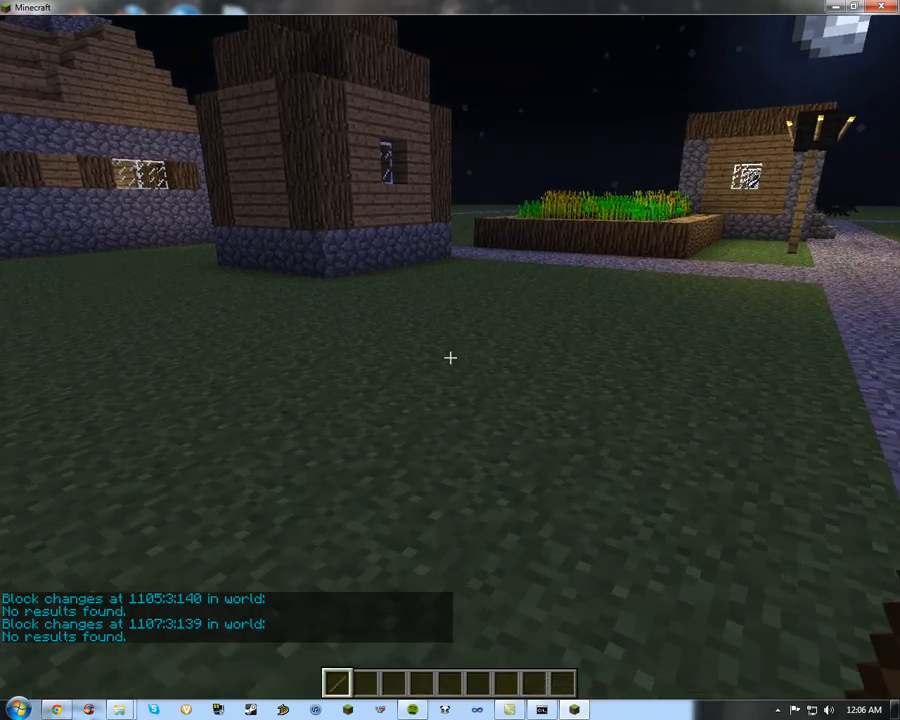
Break a grass block and replace it with soul sand taken from the creative inventory into the second hotbar slot.
key("2")
left_click(450, 357)
key("e")
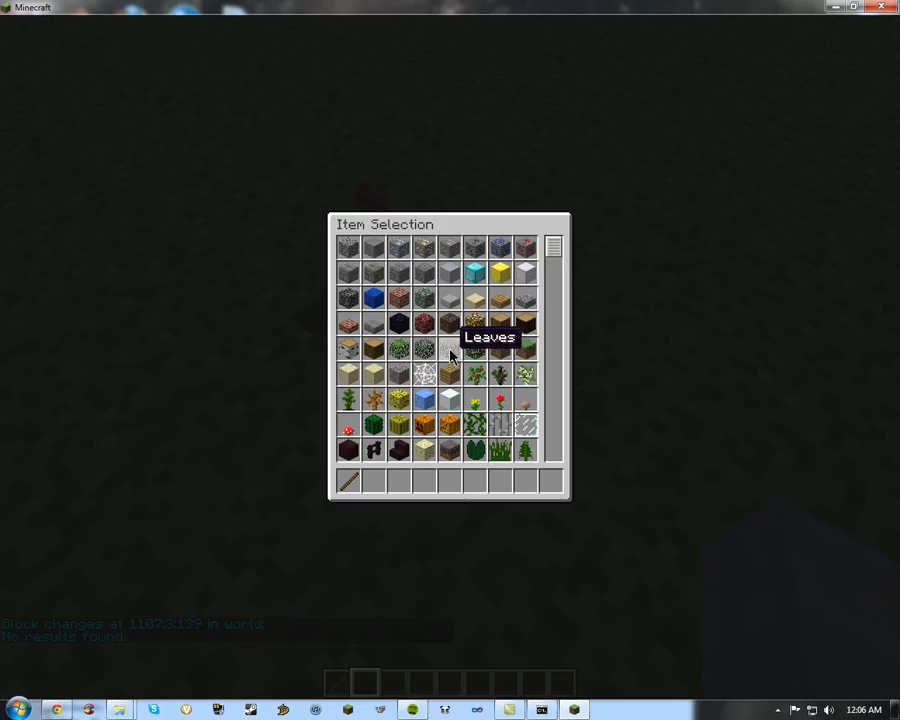
left_click(440, 325)
left_click(388, 490)
key("e")
right_click(450, 357)
Use the stick to check the LogBlock change history of the placed soul sand block.
key("1")
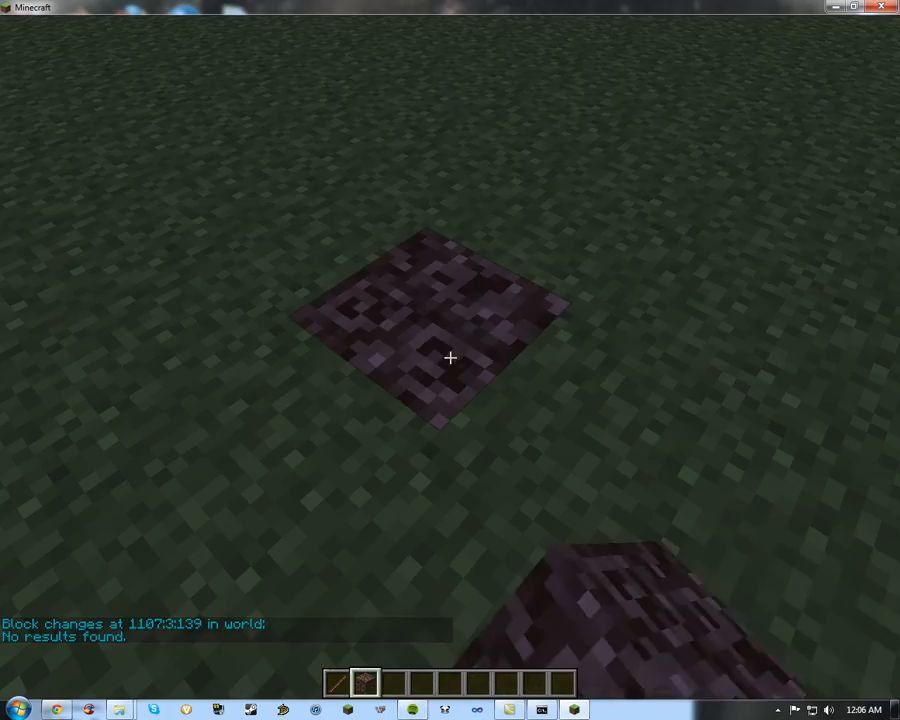
left_click(450, 357)
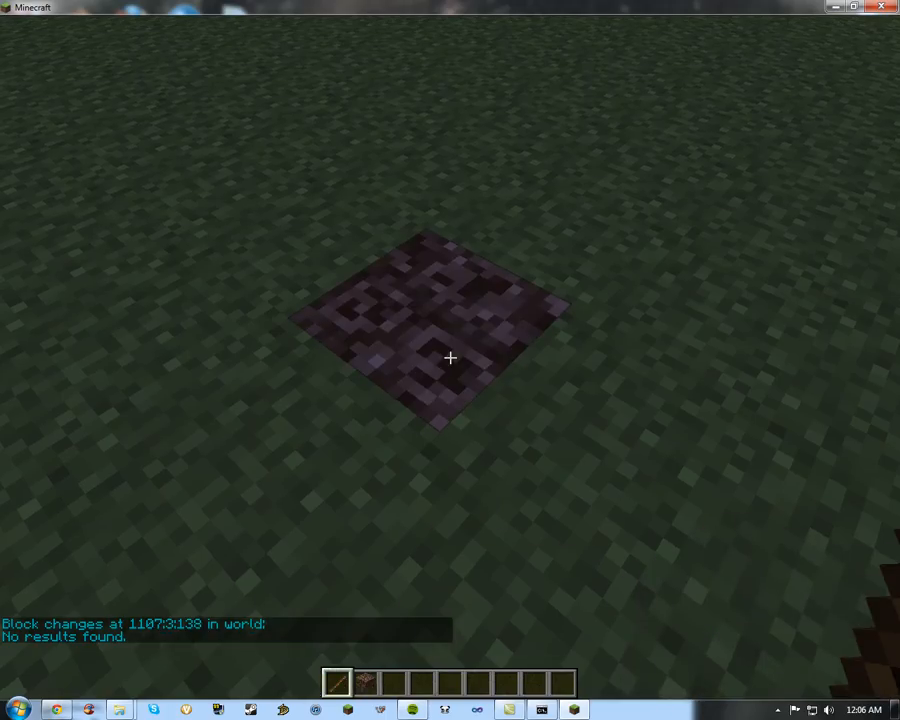
key("e")
key("e")
Free the cursor from the game and switch to the BukkitServer plugins folder in Windows Explorer.
key("e")
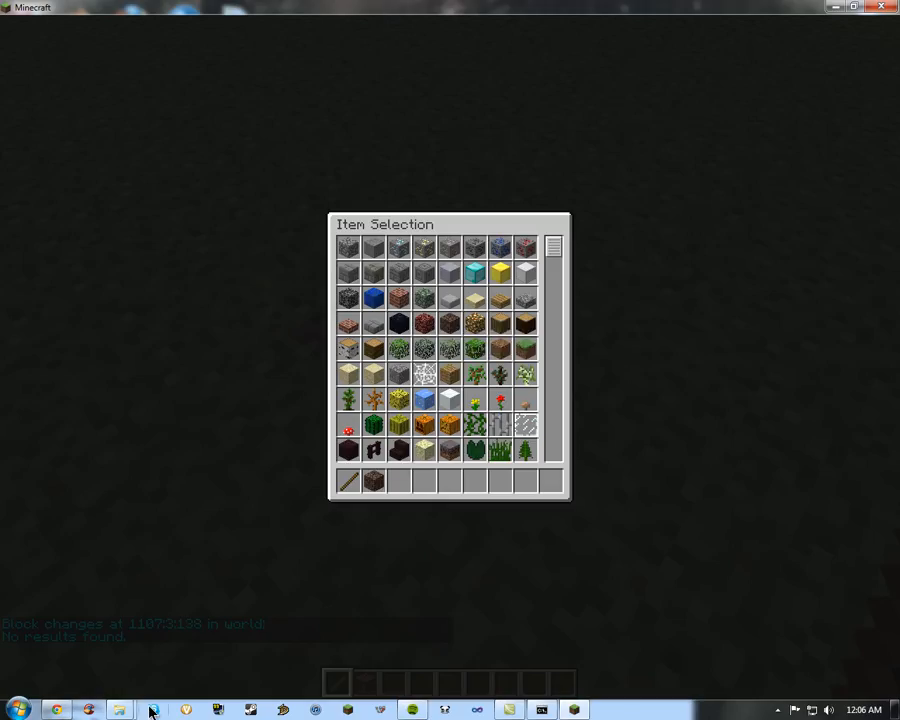
mouse_move(118, 710)
left_click(183, 643)
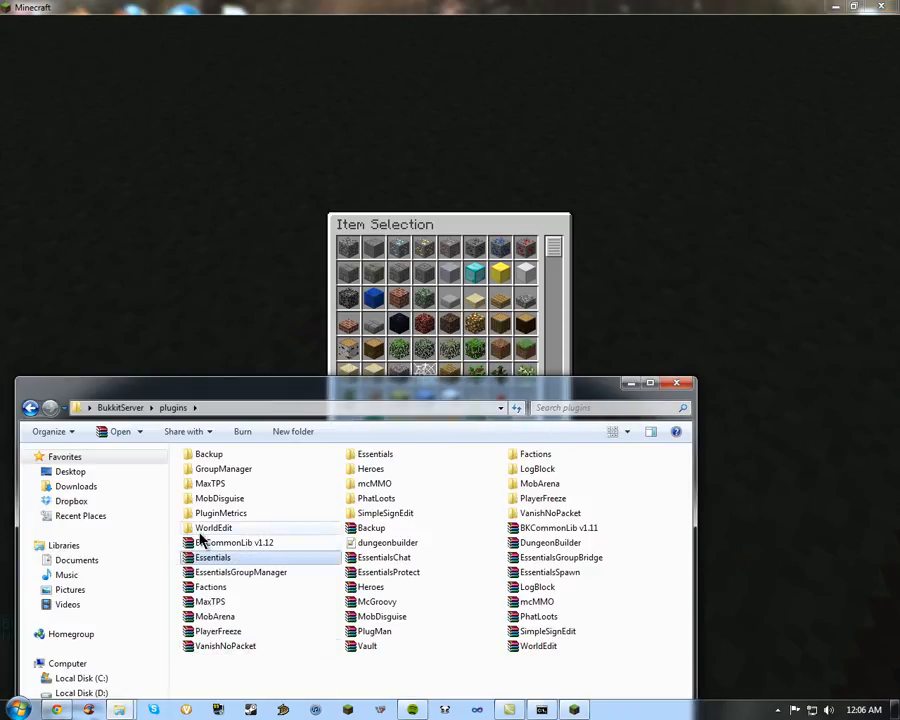
Close the BukkitServer plugins folder and open config.yml from the LogBlock folder in Bukkit's plugins.
left_click(676, 383)
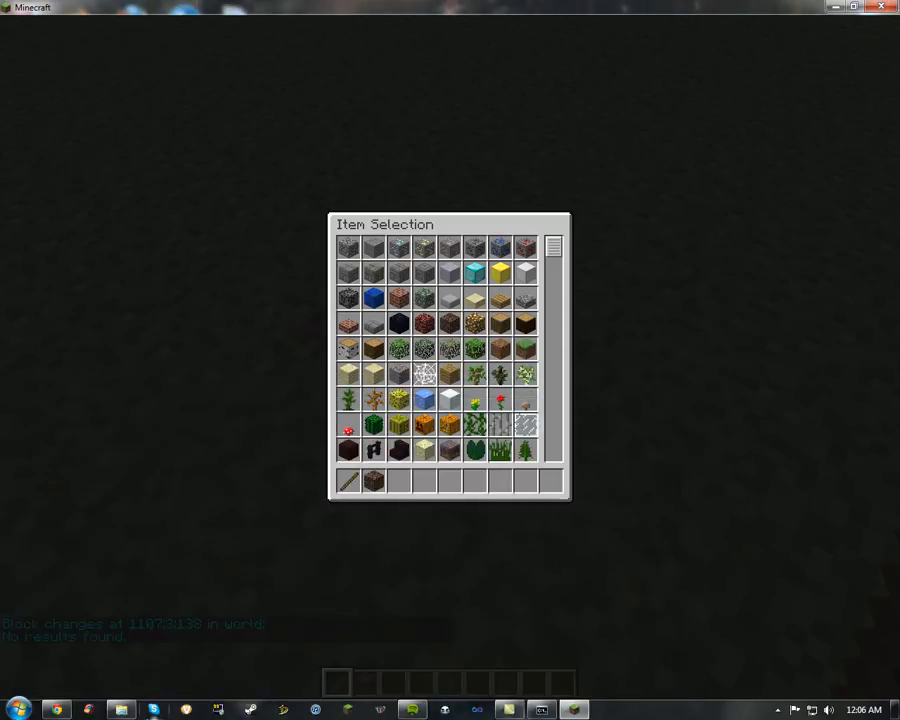
left_click(118, 710)
left_click(377, 200)
double_click(377, 200)
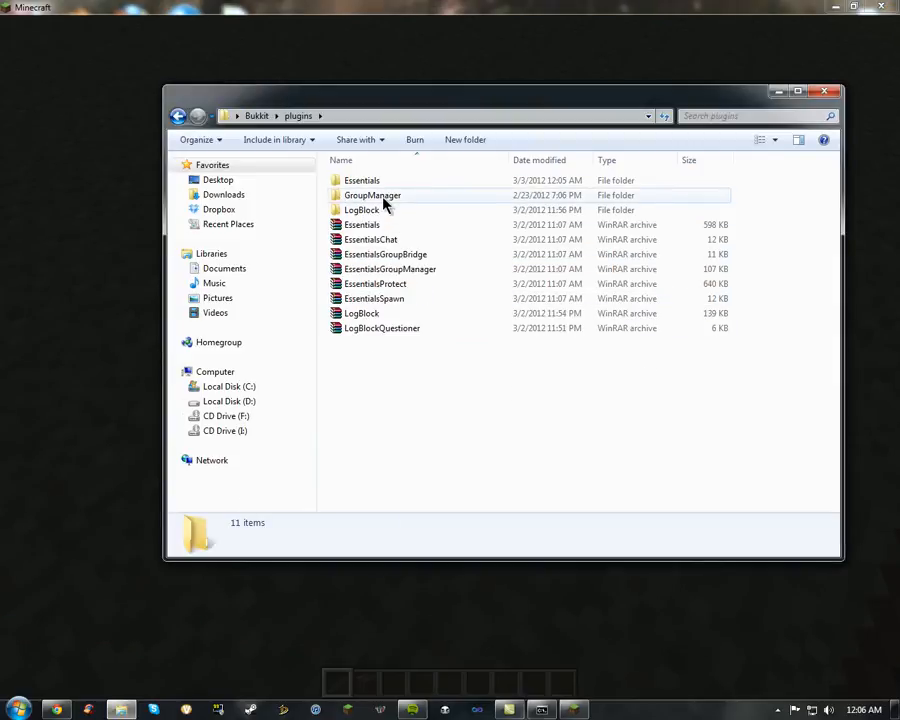
double_click(382, 209)
double_click(388, 182)
Review the LogBlock config's logging, consumer, questioner and clearlog settings down to the end of the file.
left_click(324, 261)
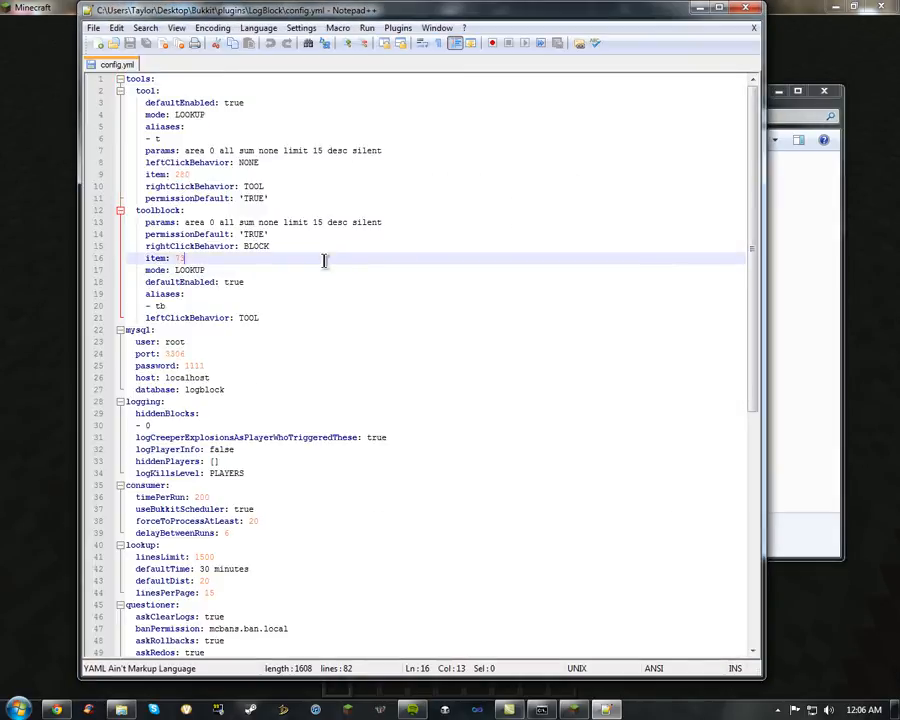
left_click(250, 449)
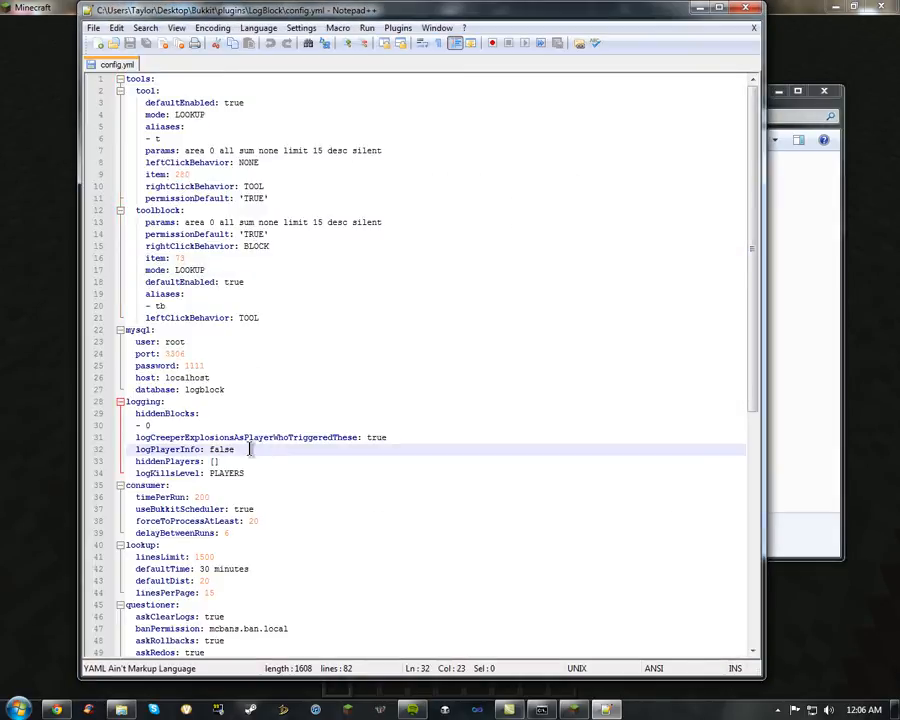
left_click(248, 509)
scroll(246, 508, "down", 2)
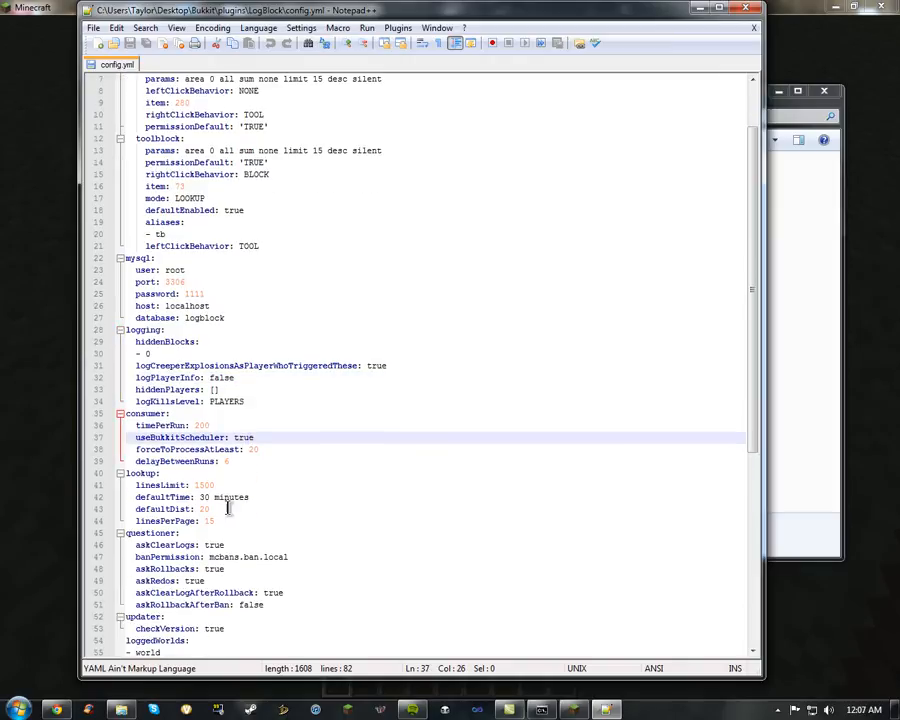
left_click(222, 545)
scroll(228, 543, "down", 3)
left_click(230, 545)
scroll(230, 545, "down", 2)
left_click(266, 522)
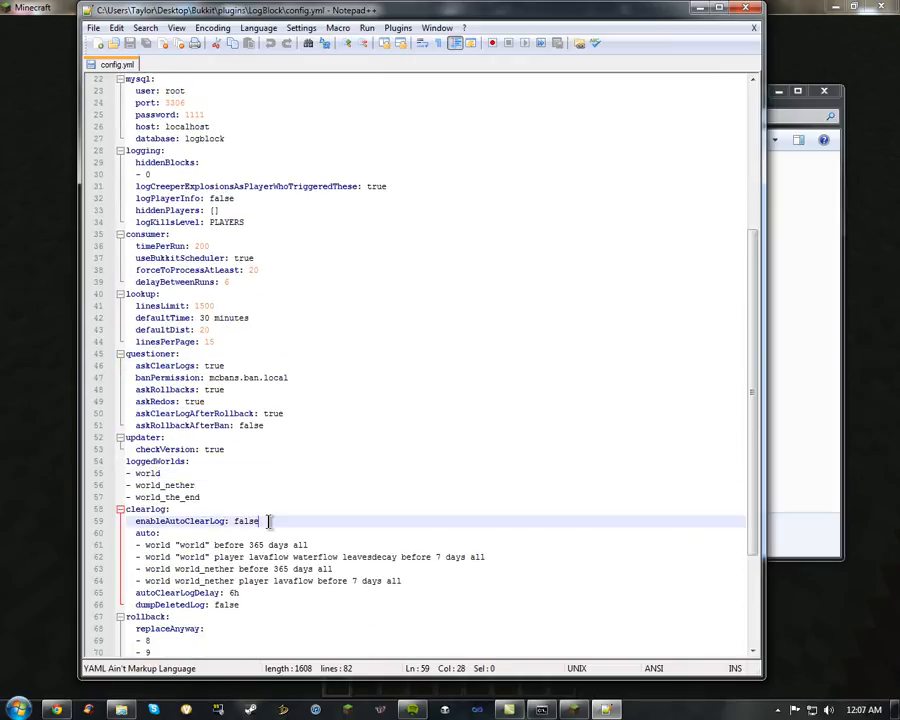
scroll(260, 521, "down", 5)
scroll(256, 528, "up", 11)
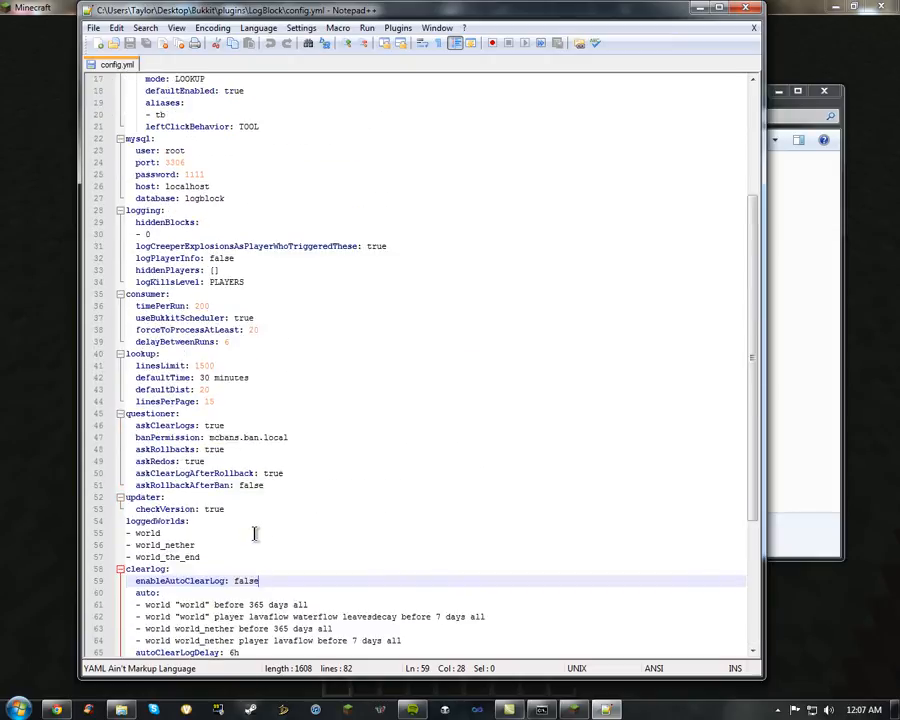
Examine the tool, mysql and logging sections of the LogBlock config.
left_click(292, 210)
left_click(296, 197)
key("Up")
key("Up")
key("Up")
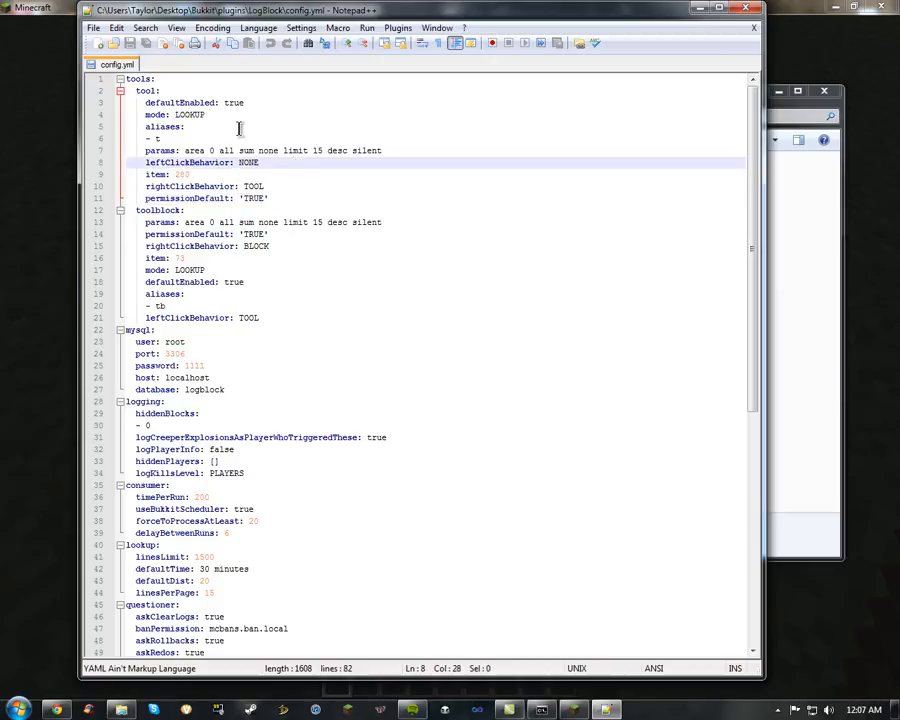
left_click(282, 439)
left_click(249, 390)
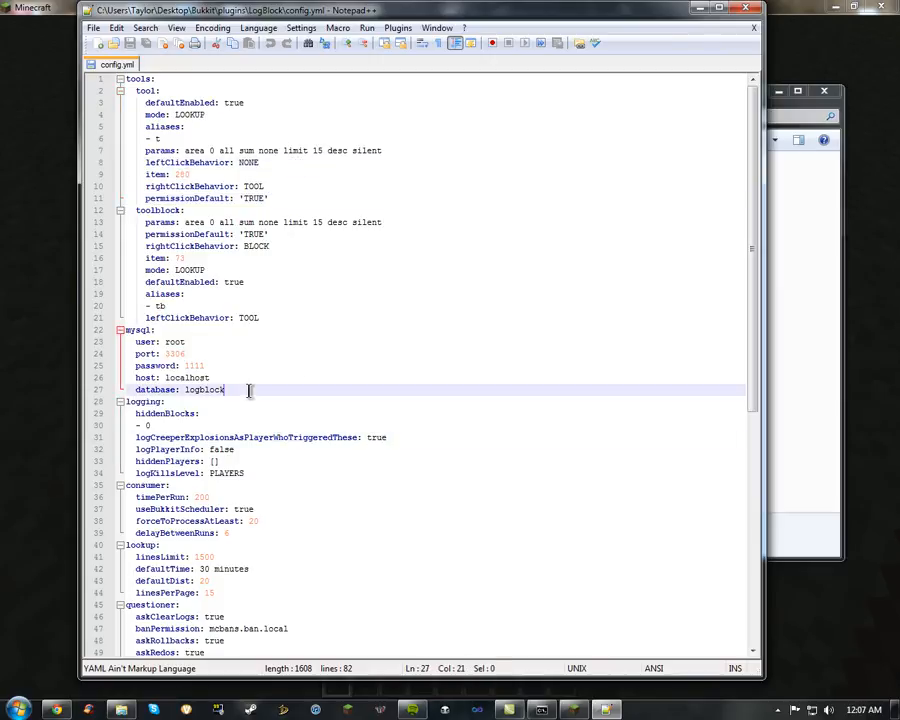
left_click(279, 463)
left_click(276, 470)
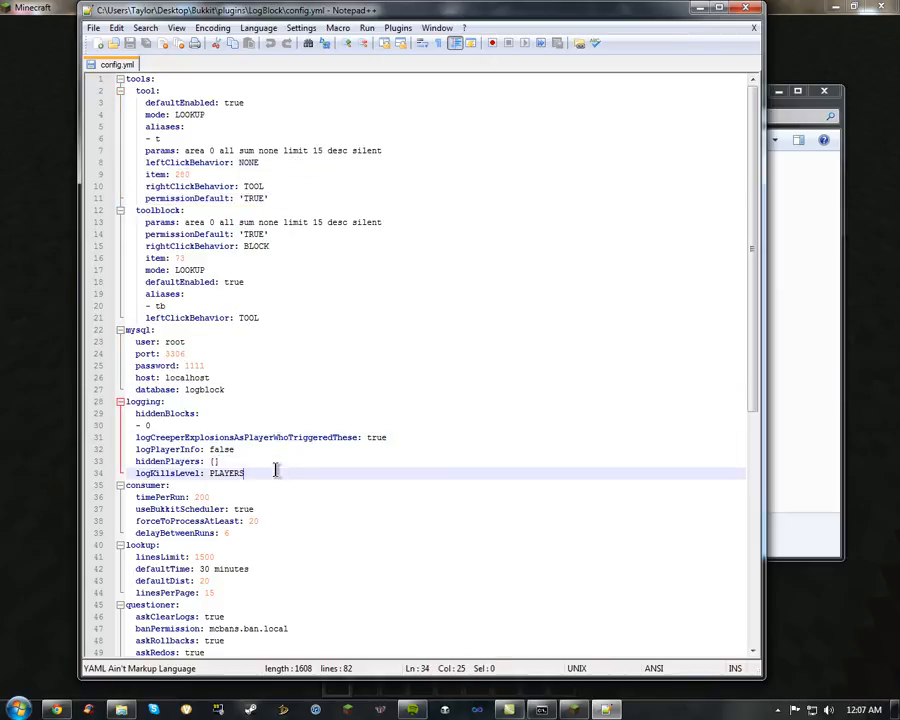
Set logPlayerInfo to true in the logging section and save config.yml.
left_click(250, 449)
double_click(222, 450)
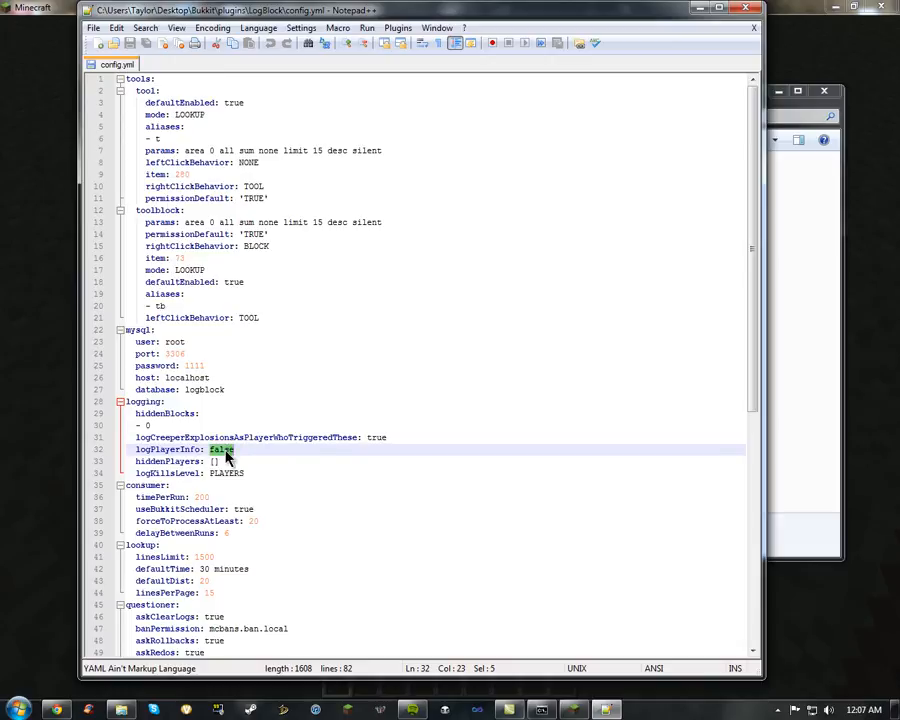
type("true")
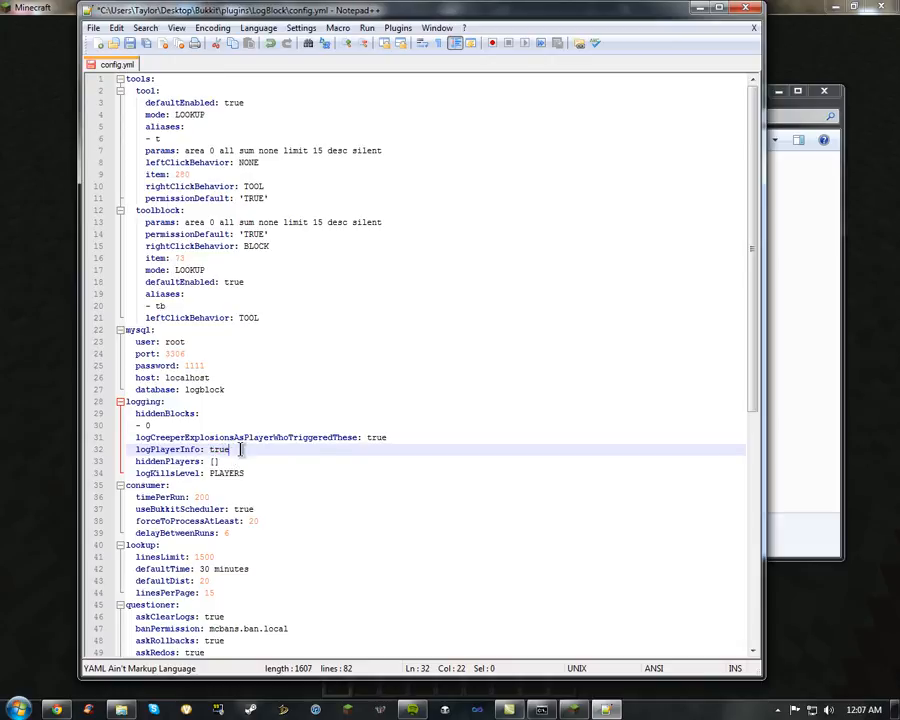
key("ctrl+s")
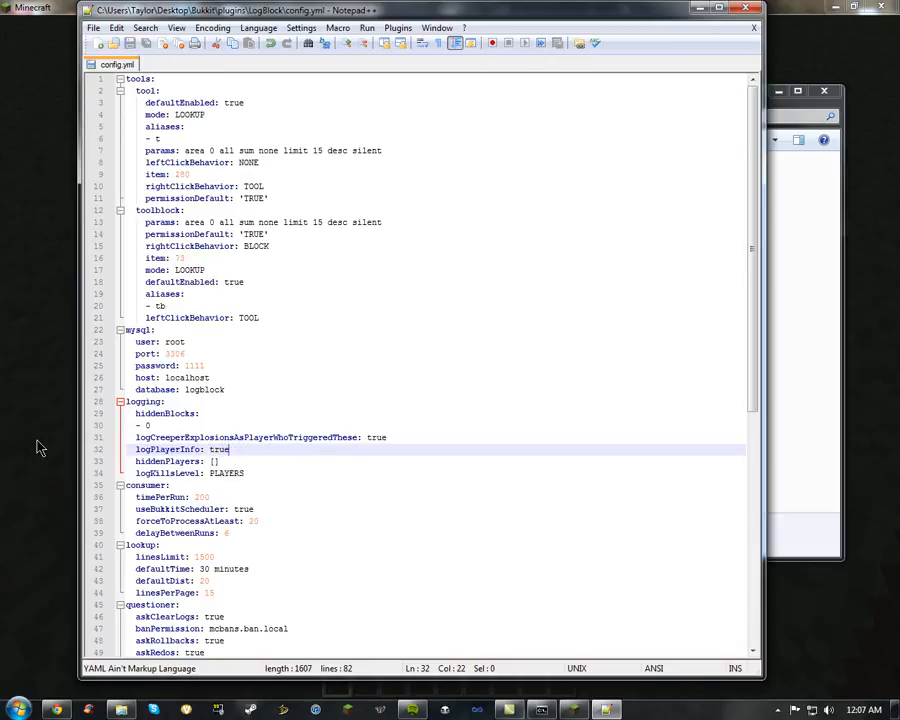
Stop the Bukkit server from its console and return Minecraft to the title screen.
key("alt+Tab")
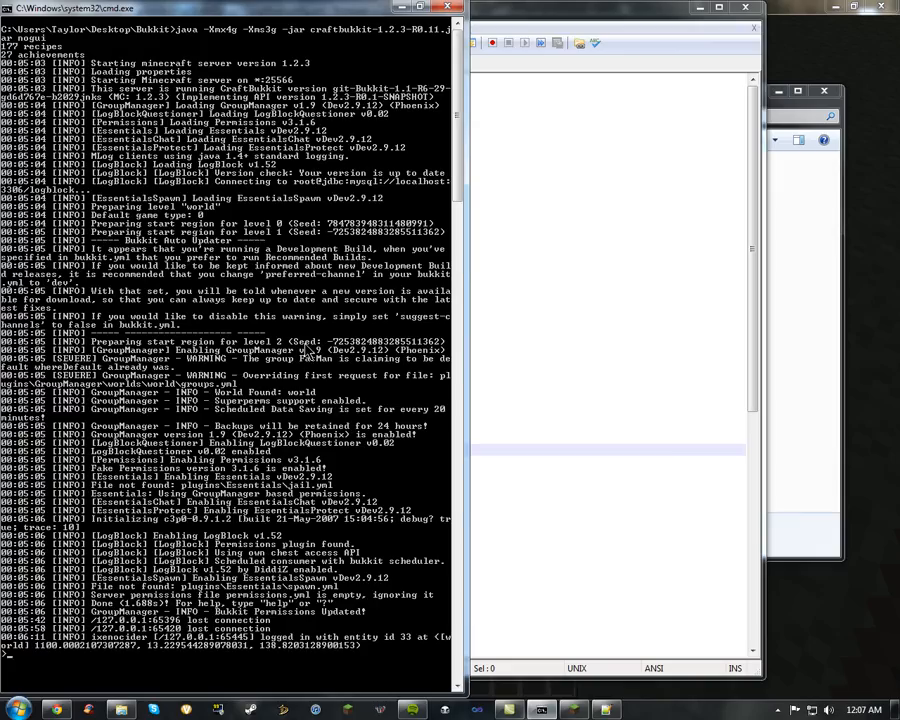
type("stop")
key("Return")
left_click(500, 320)
left_click(245, 449)
left_click(78, 520)
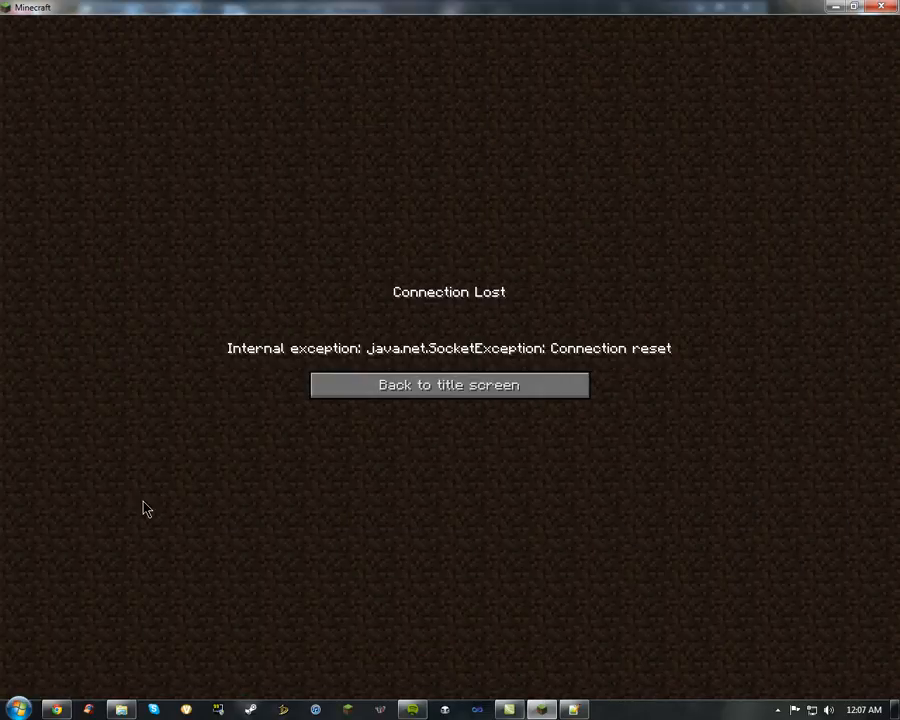
left_click(432, 391)
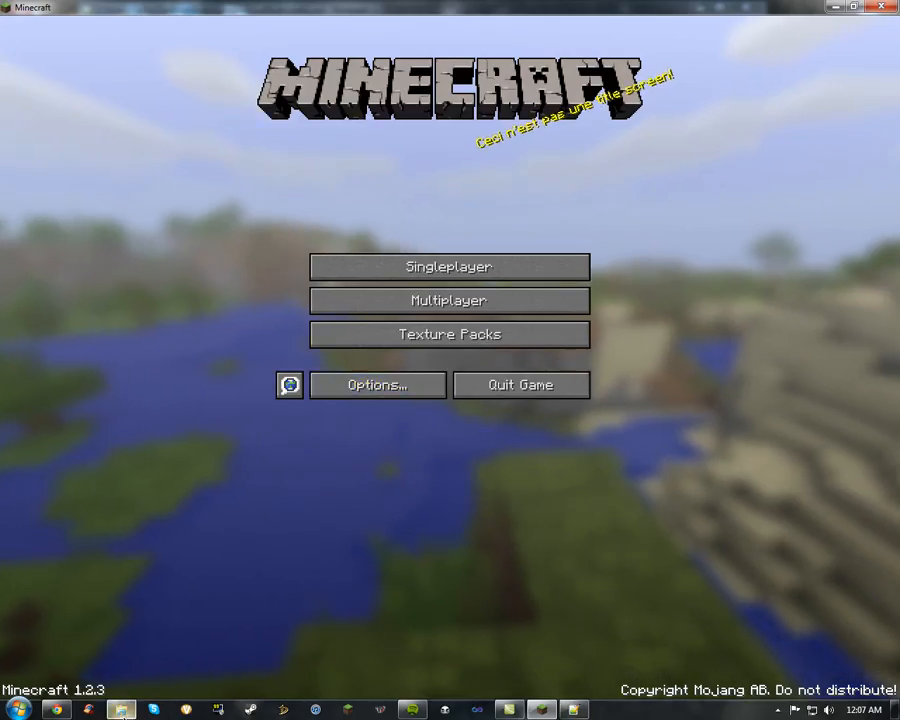
Go back to config.yml and check the logKillsLevel, consumer, lookup, questioner and clearlog settings.
left_click(541, 709)
left_click(573, 709)
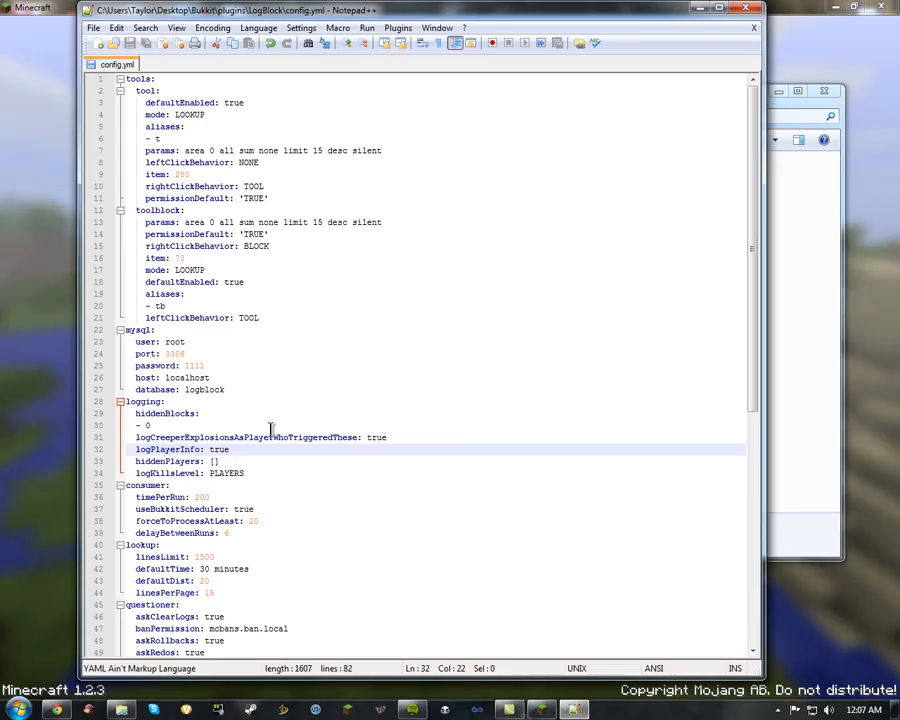
left_click(263, 482)
left_click(263, 473)
double_click(263, 473)
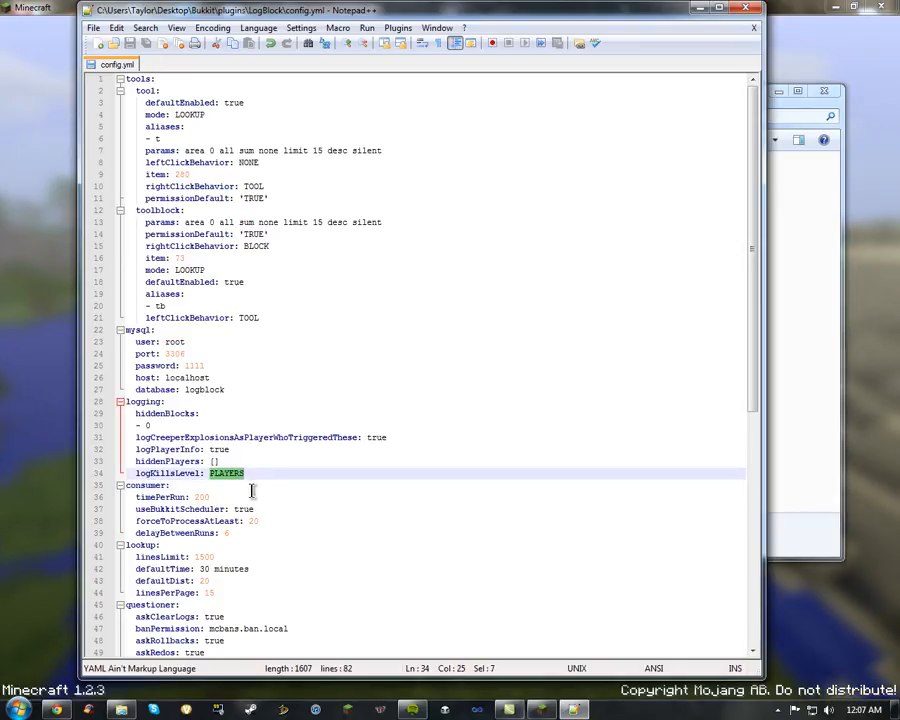
left_click(275, 510)
scroll(275, 510, "down", 3)
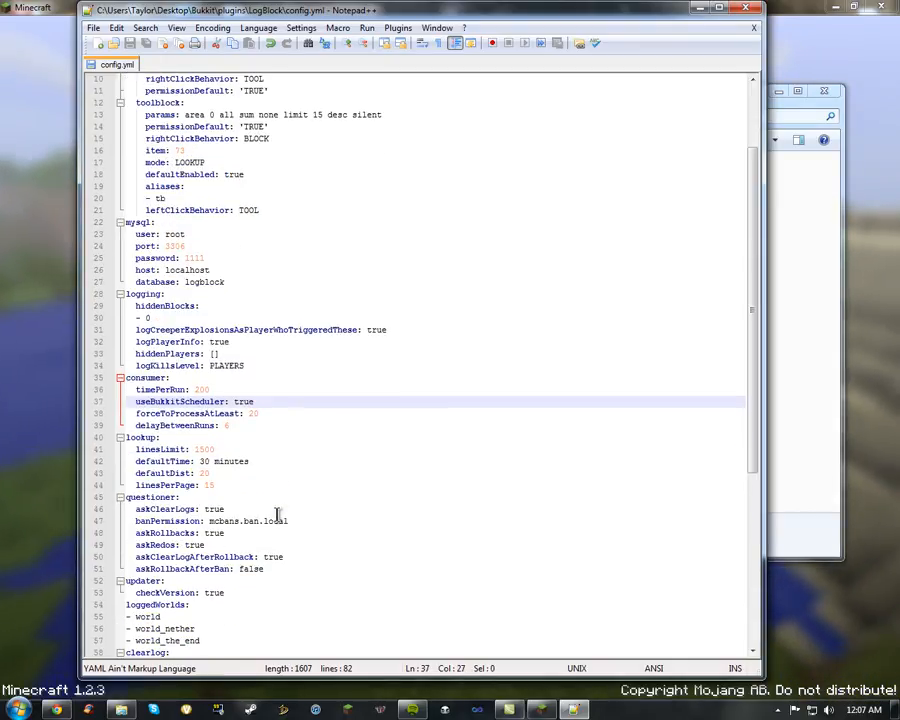
left_click(275, 461)
left_click(266, 474)
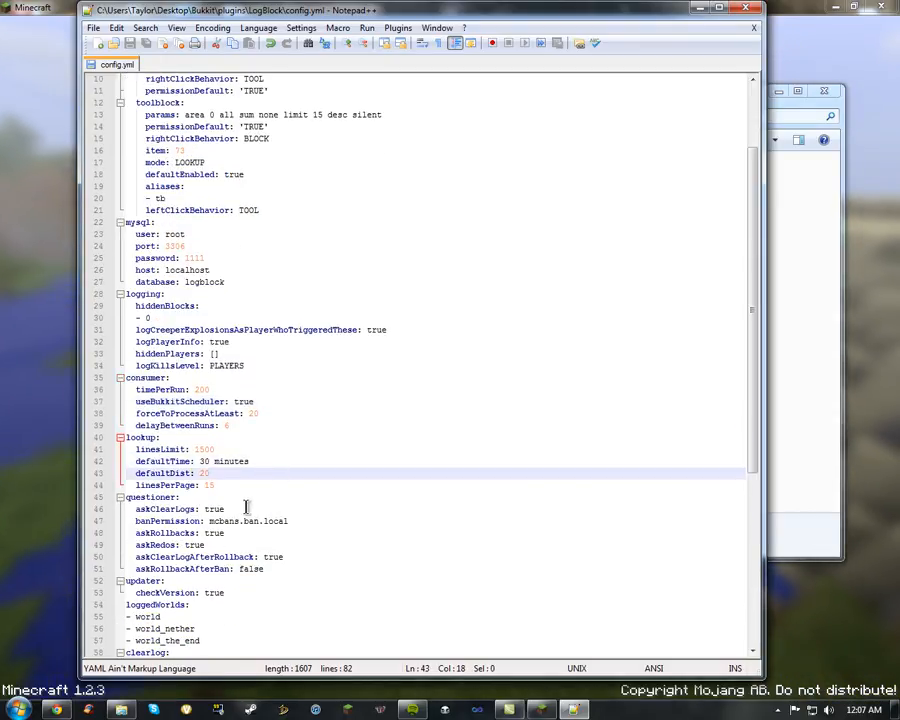
left_click(247, 507)
left_click(258, 543)
scroll(291, 566, "down", 3)
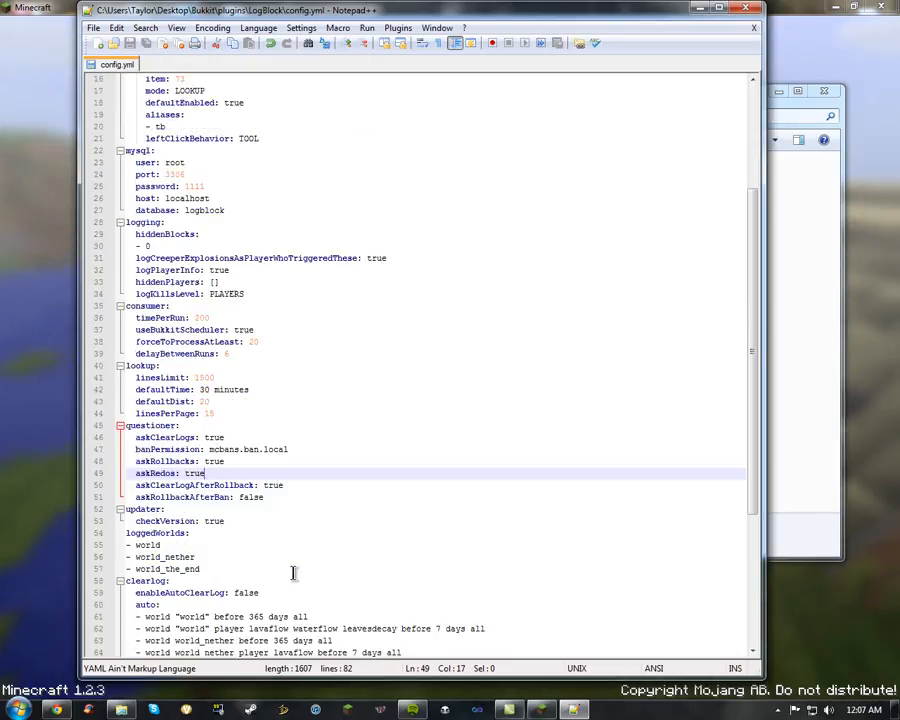
scroll(293, 563, "down", 2)
scroll(300, 560, "up", 8)
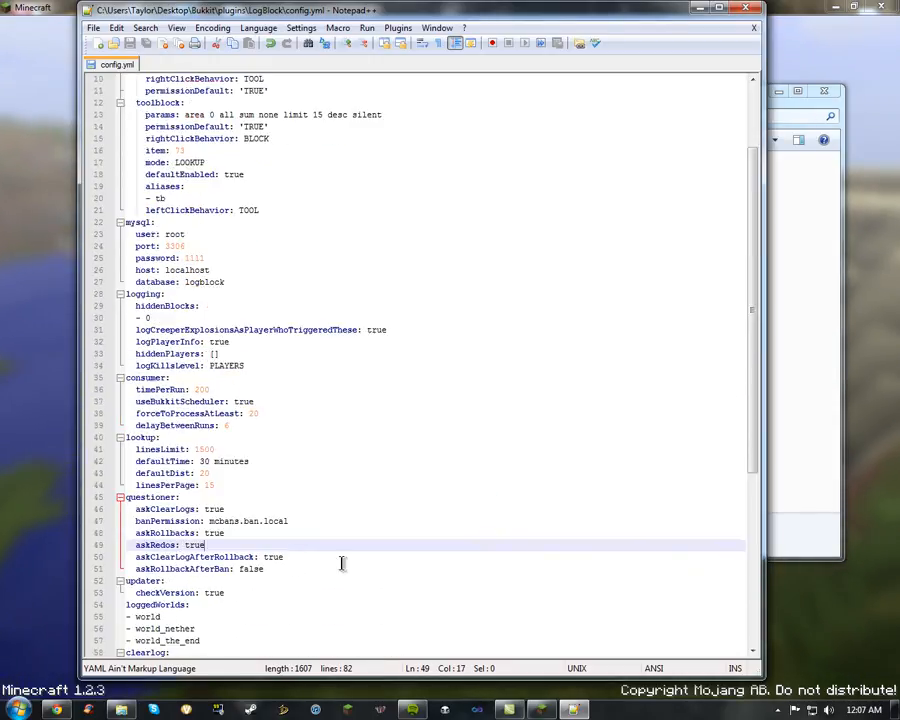
Read through the toolblock settings in config.yml, including permissionDefault, rightClickBehavior, mode and defaultEnabled.
left_click(279, 209)
left_click(281, 187)
left_click(286, 211)
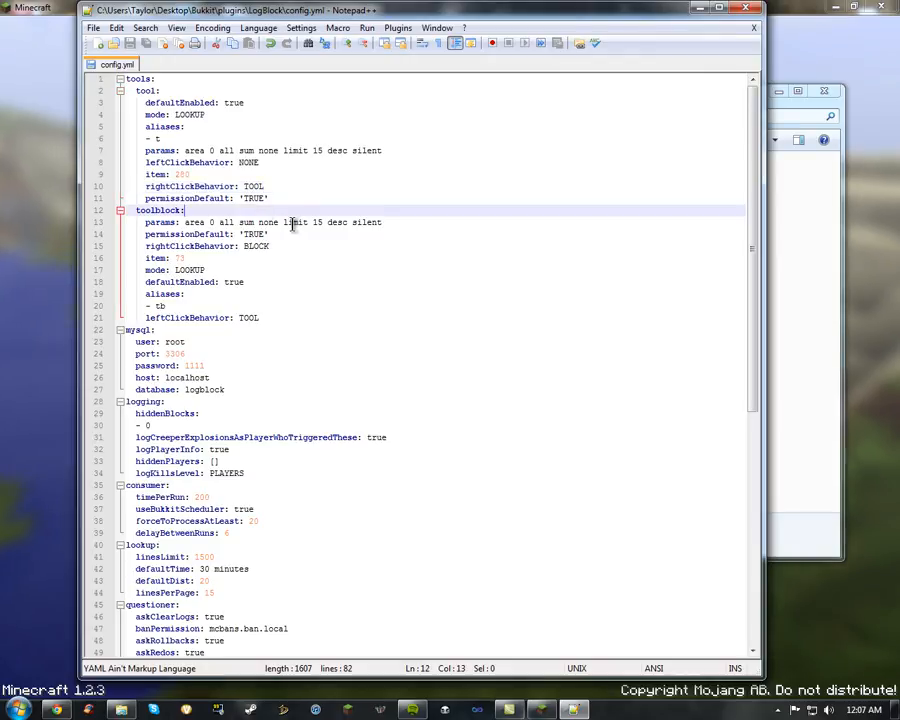
left_click(291, 234)
left_click(272, 247)
left_click(259, 268)
left_click(255, 282)
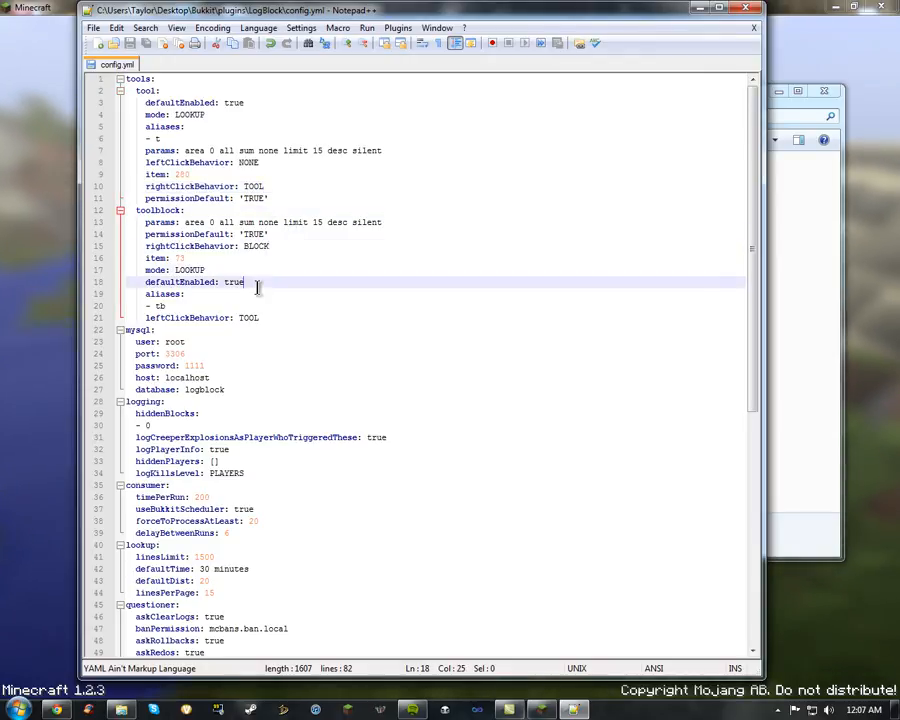
Return to the main Bukkit folder in Windows Explorer and start the server with the launch batch file.
left_click(802, 320)
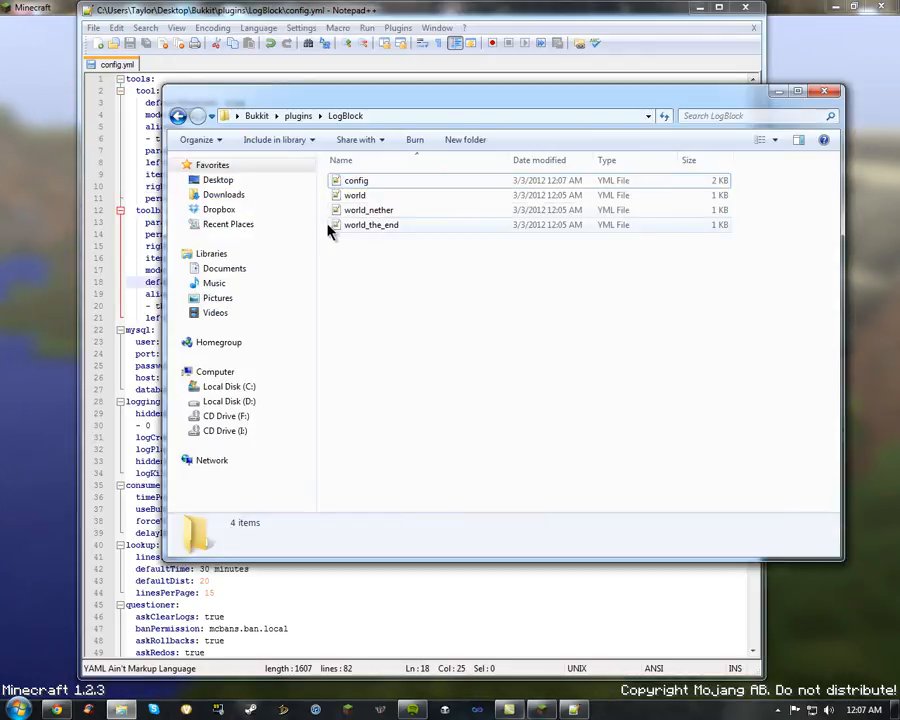
left_click(299, 118)
left_click(374, 210)
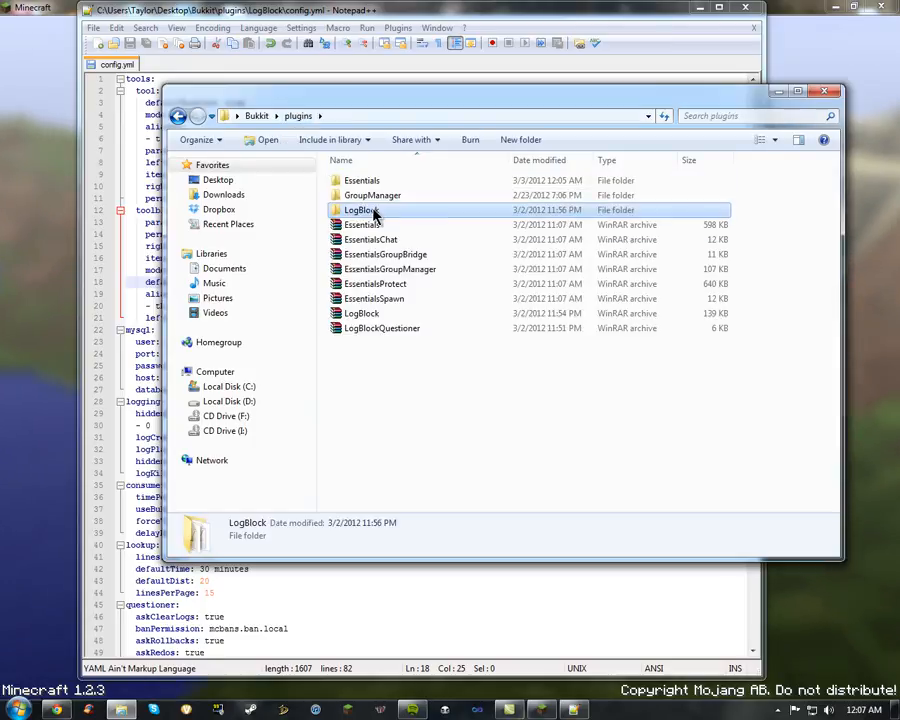
left_click(257, 116)
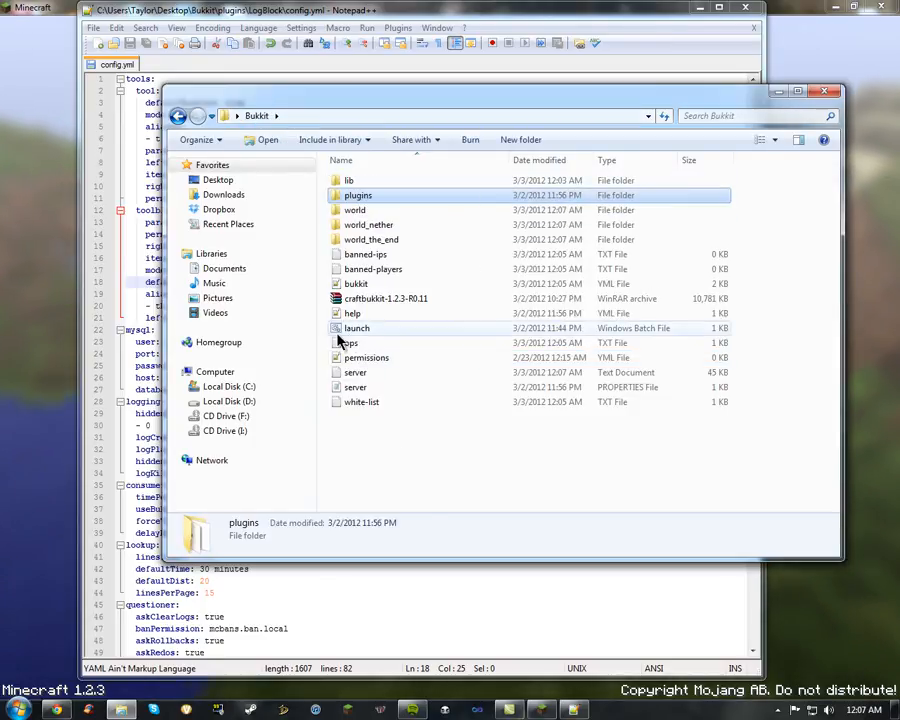
double_click(395, 330)
left_click(514, 96)
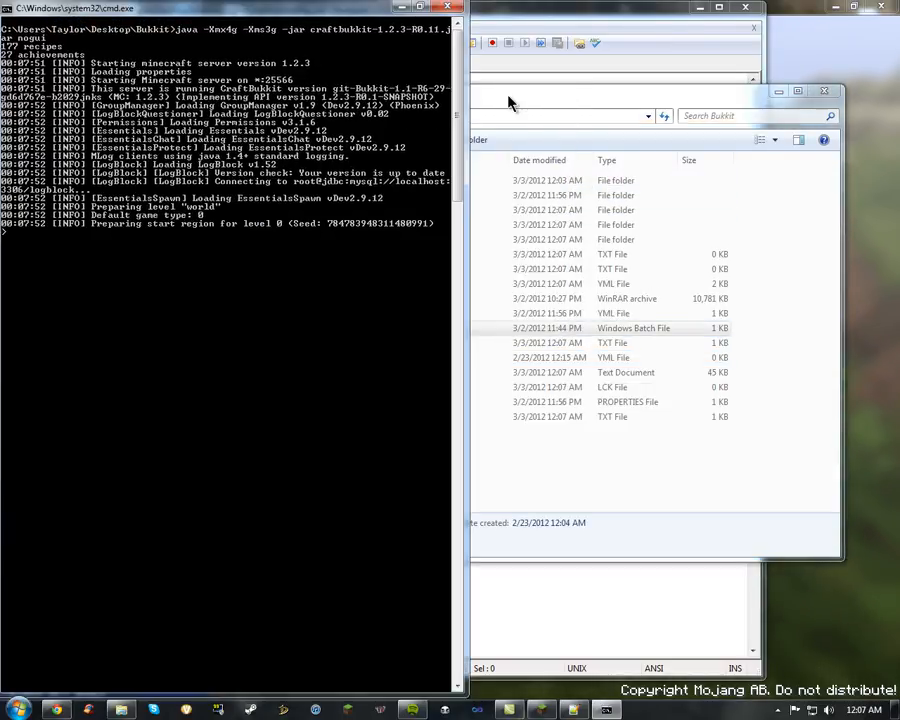
Minimize the server console, switch to Minecraft and rejoin the Bukkit server from the multiplayer list.
left_click(403, 9)
left_click(8, 230)
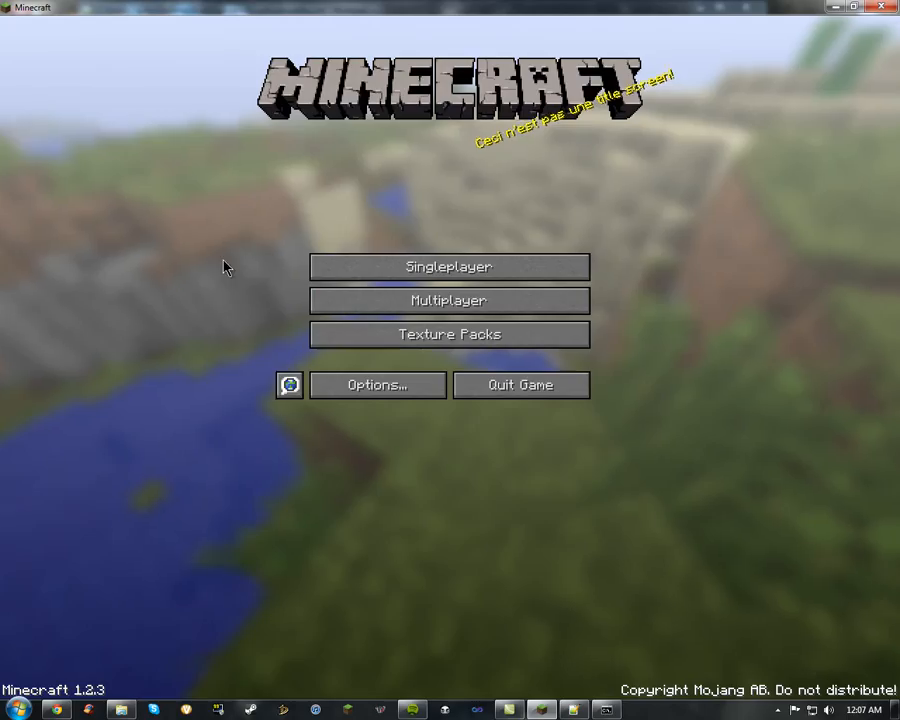
left_click(440, 298)
double_click(342, 545)
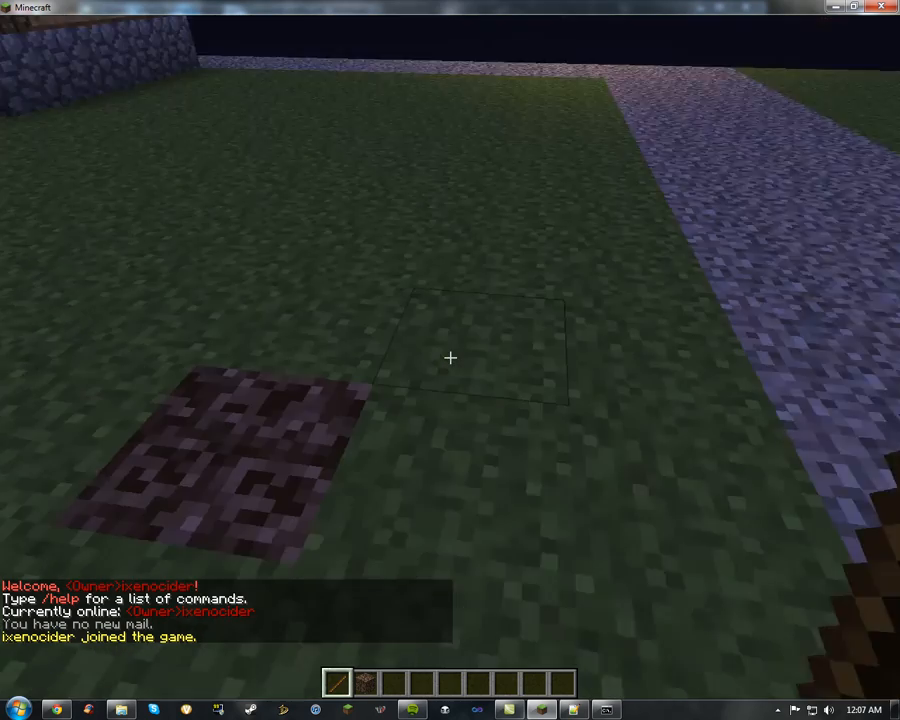
Replace the grass block beside the soul sand with another soul sand block and check its LogBlock history with the stick.
scroll(450, 358, "down", 1)
left_click(450, 358)
right_click(450, 358)
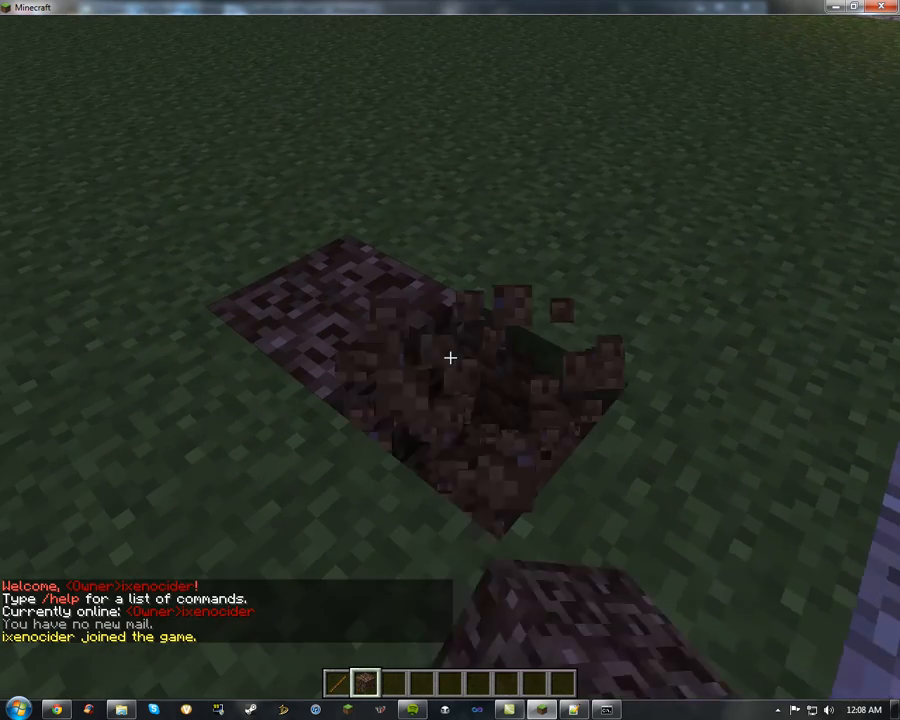
scroll(450, 358, "up", 1)
right_click(450, 358)
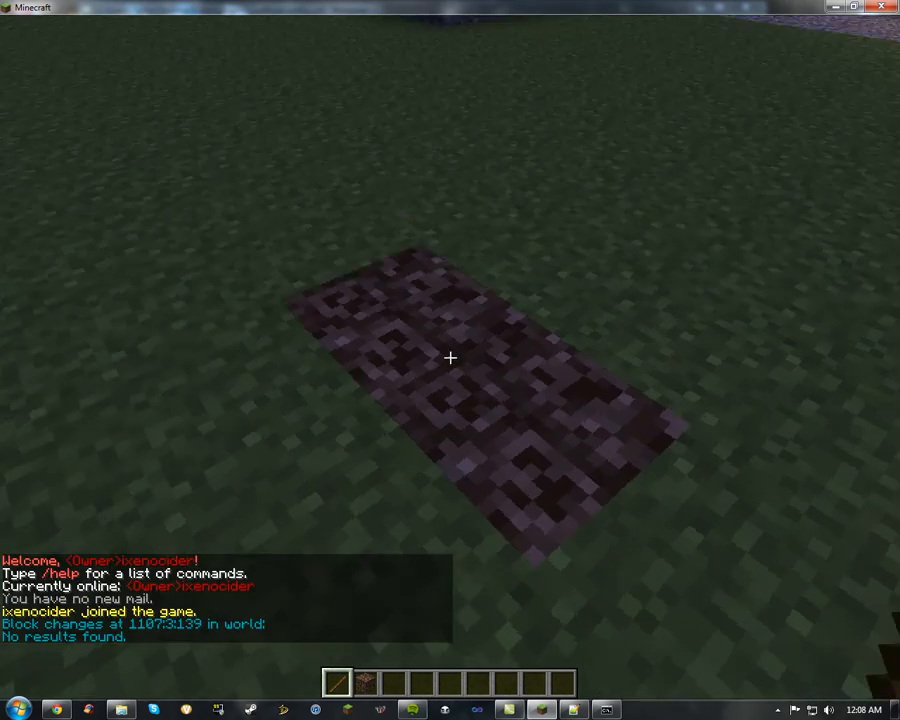
List the available LogBlock commands in chat with /lb commands.
type("t")
type("t/lb")
key("Return")
key("slash")
type("lb commands")
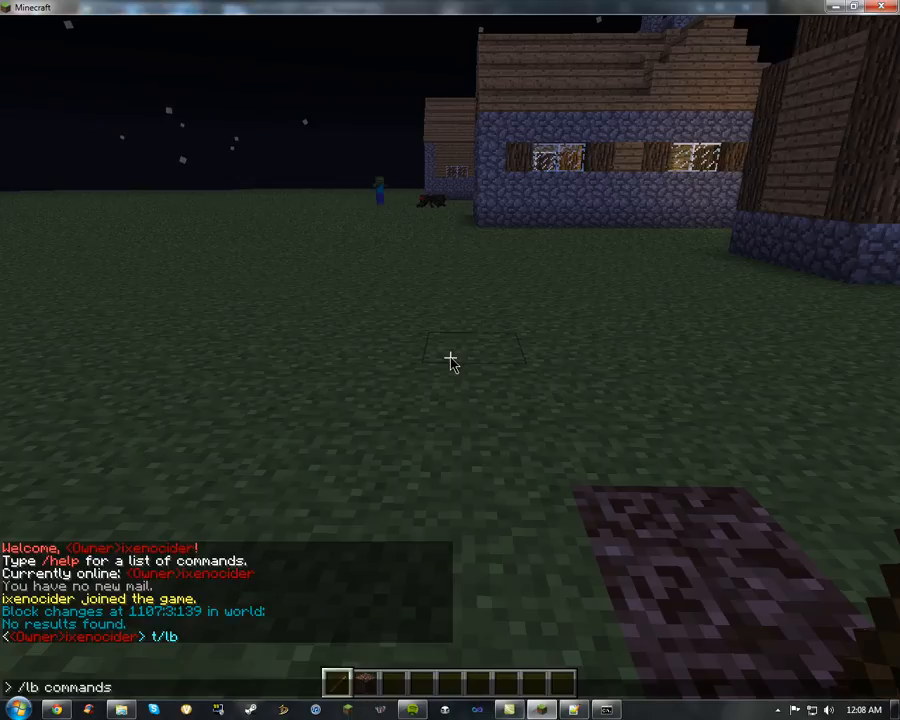
key("Return")
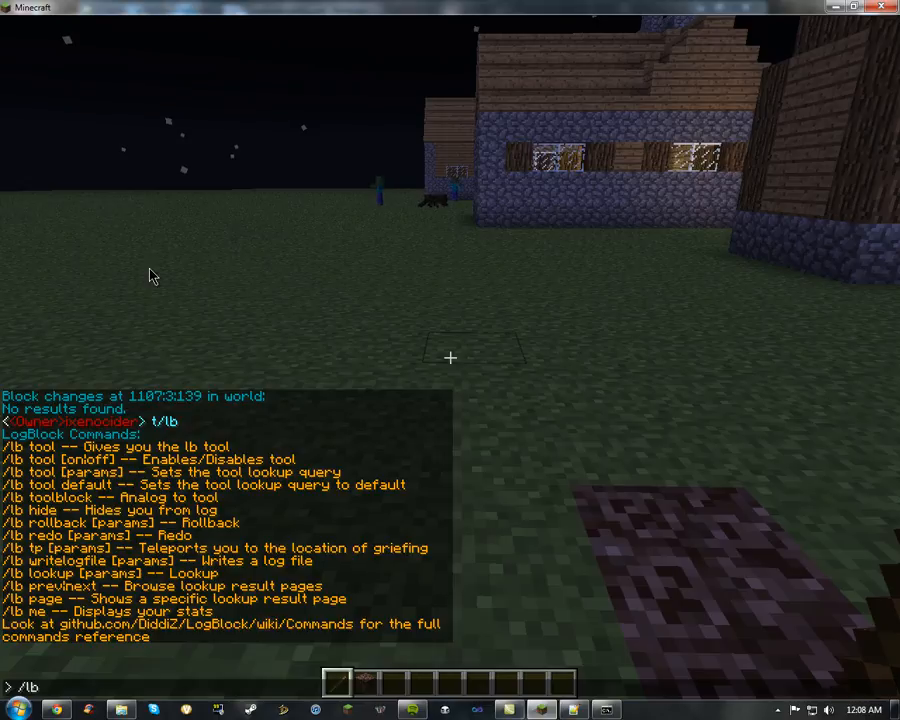
Hide yourself from LogBlock's logging with the /lb hide command and reopen the chat.
key("Return")
key("t")
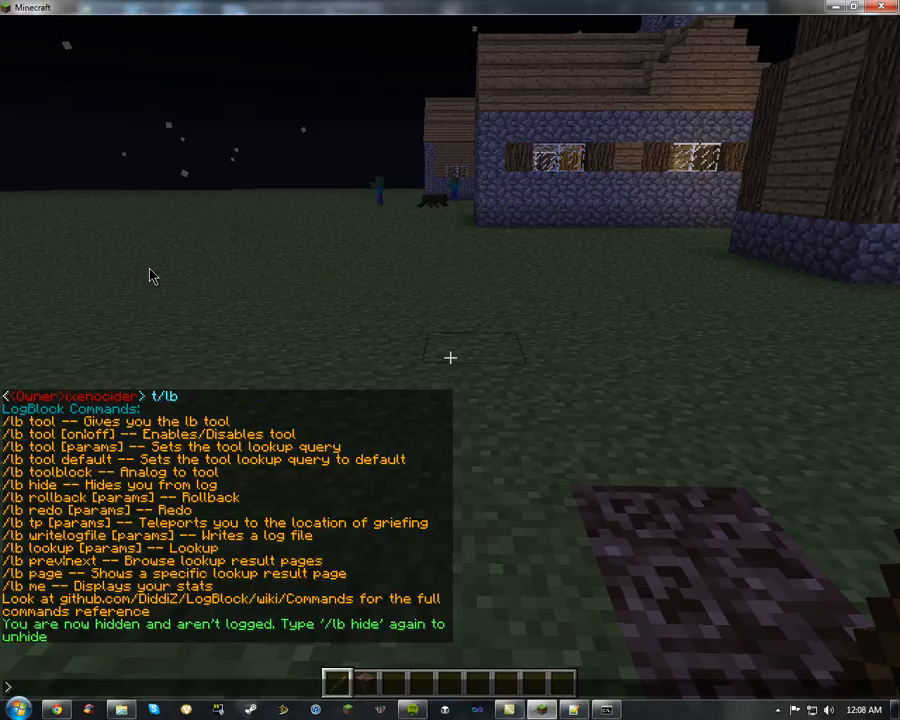
Turn LogBlock's logging of your own actions back on with the /lb hide command.
type("lb hide")
key("Return")
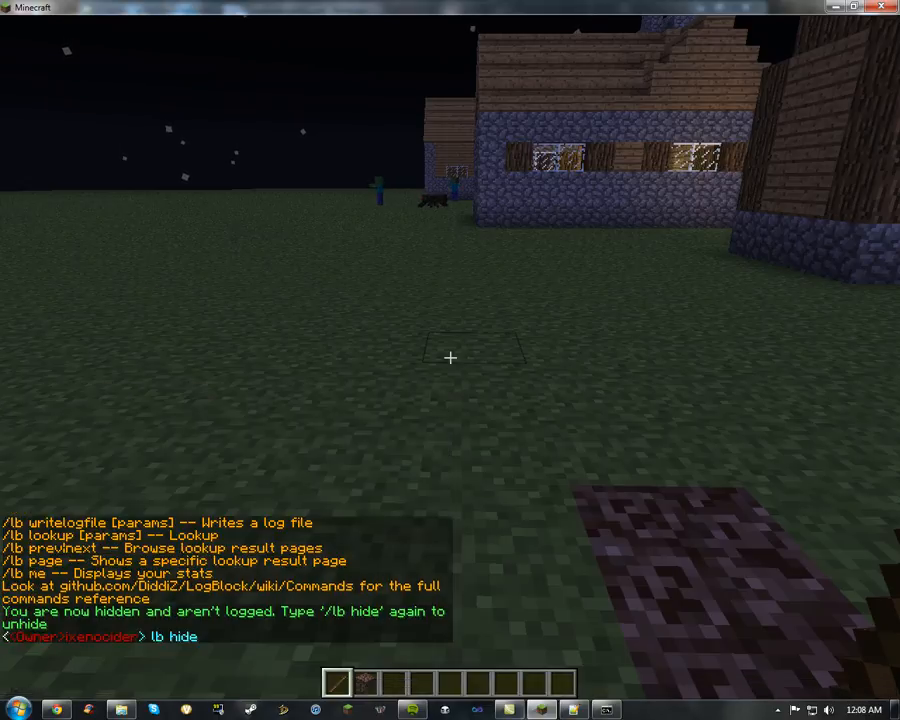
type("t")
type("/lb hide")
key("Return")
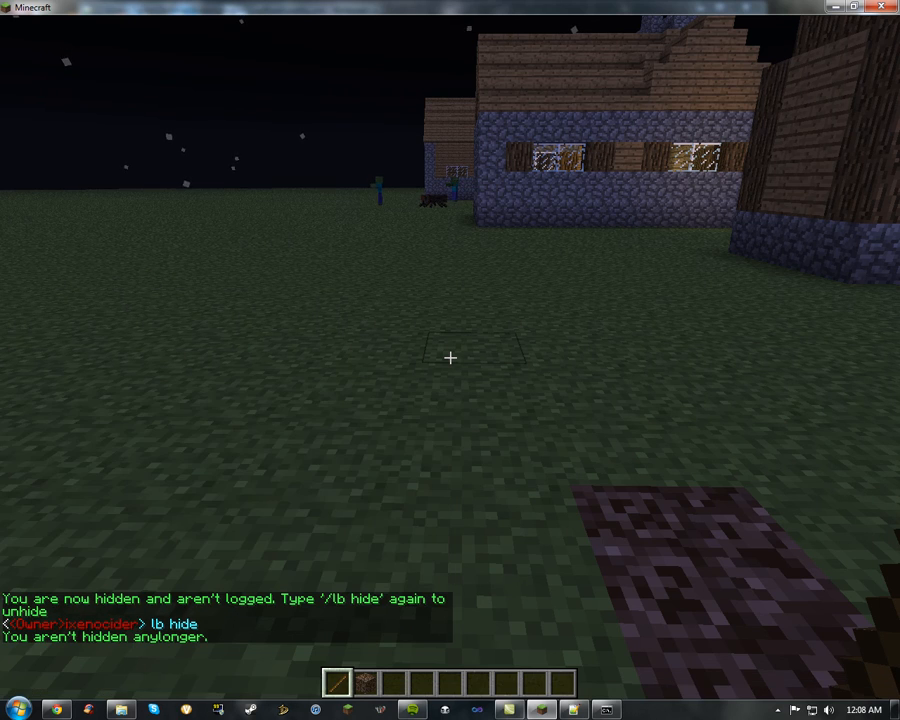
Replace two grass blocks beside the soul sand with soul sand and check their LogBlock history with the stick.
scroll(450, 358, "down", 1)
left_click(450, 358)
left_click(450, 358)
right_click(450, 358)
right_click(450, 358)
scroll(450, 358, "up", 1)
right_click(450, 358)
right_click(450, 358)
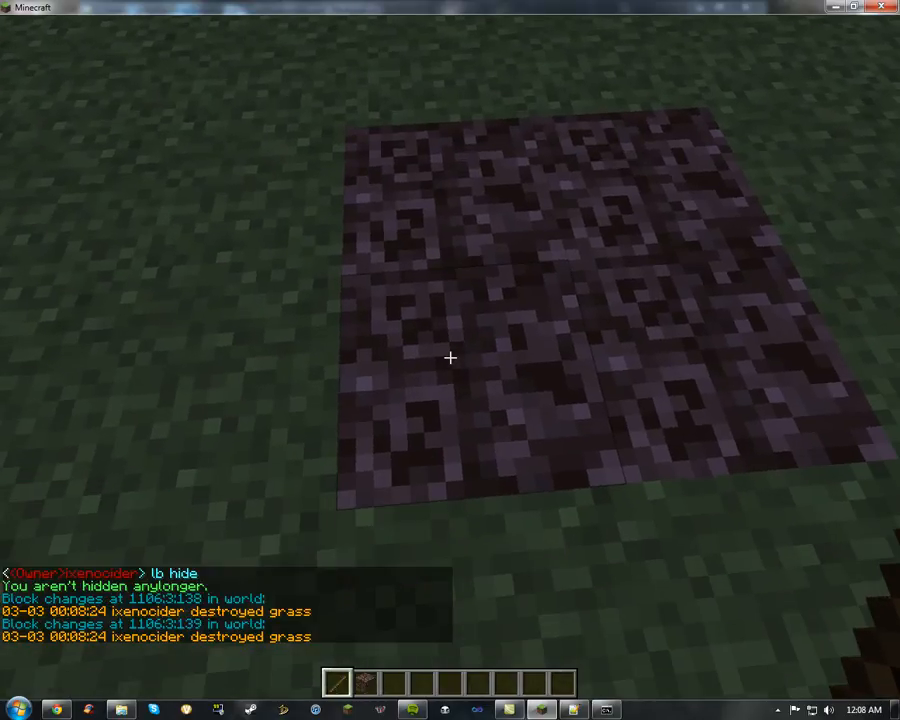
right_click(450, 358)
key("t")
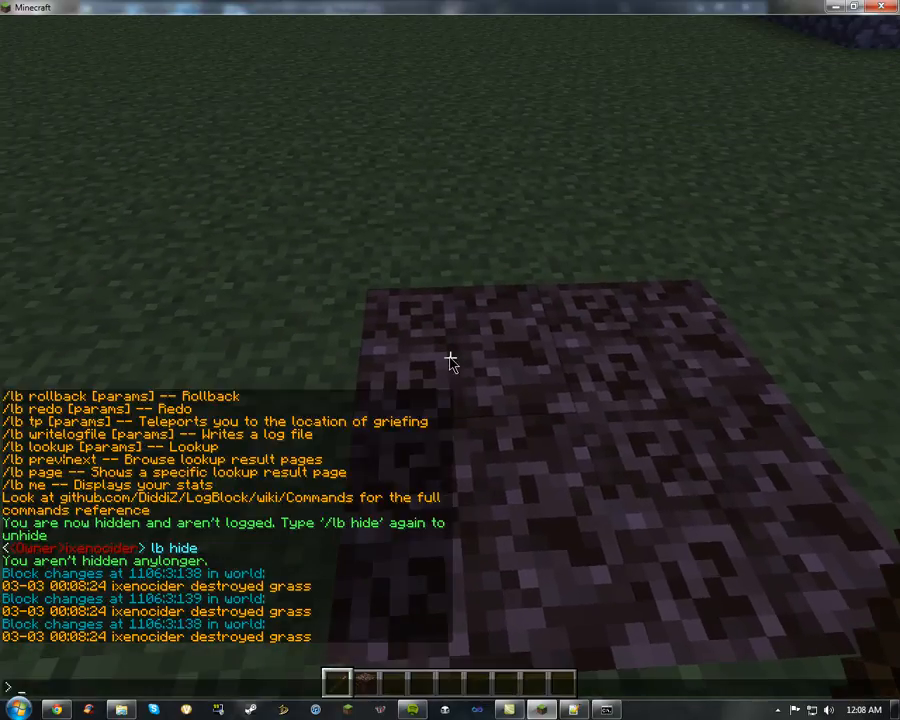
Open world.yml from the Bukkit server's plugins/LogBlock folder in Notepad++ and reload the modified config.yml.
left_click(121, 709)
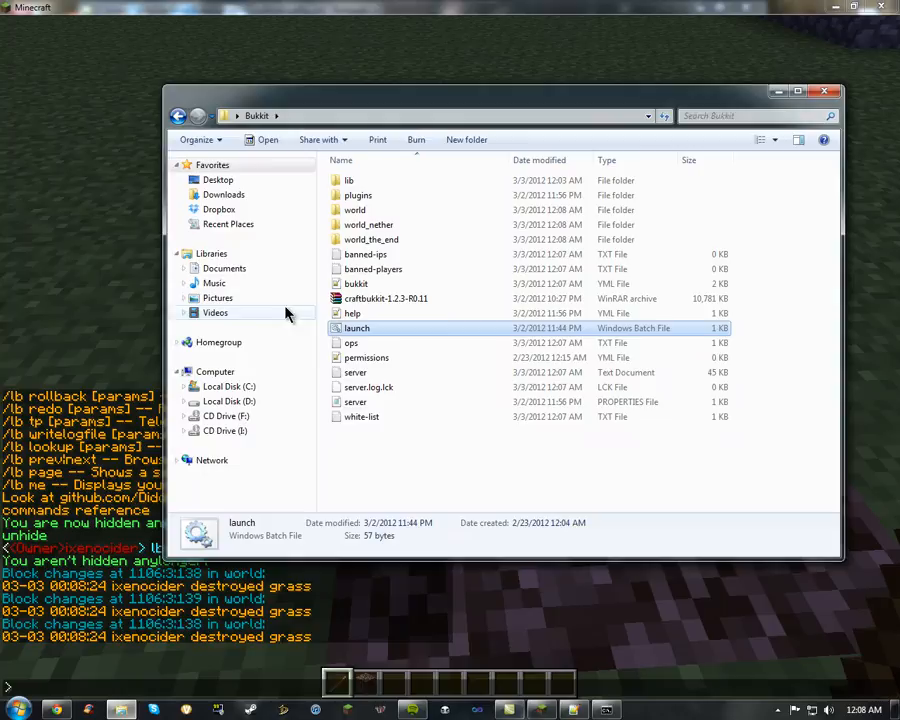
left_click(380, 211)
left_click(374, 197)
double_click(380, 199)
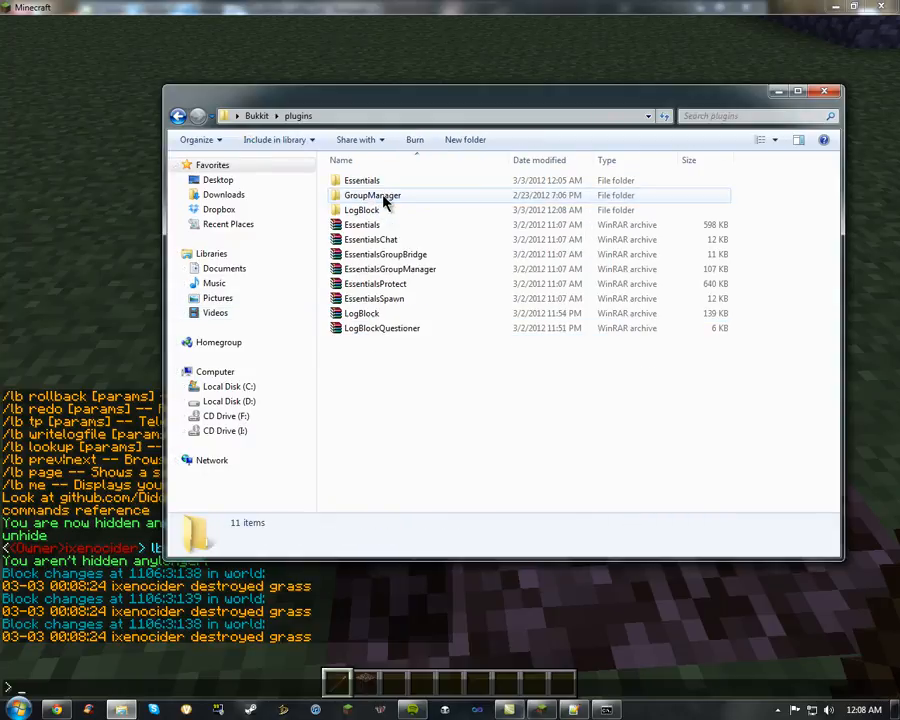
double_click(366, 208)
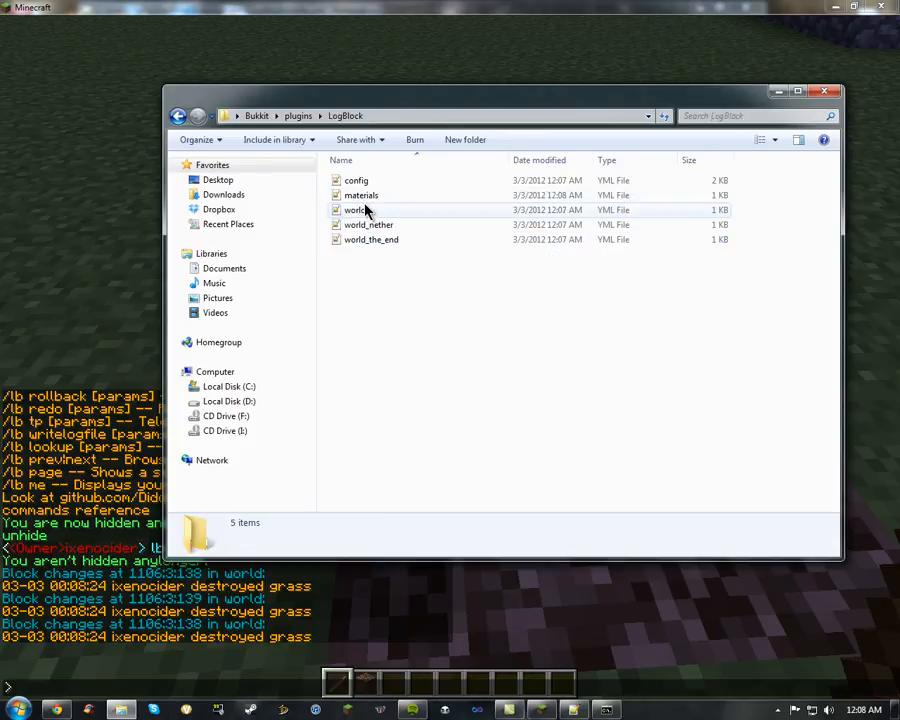
double_click(370, 209)
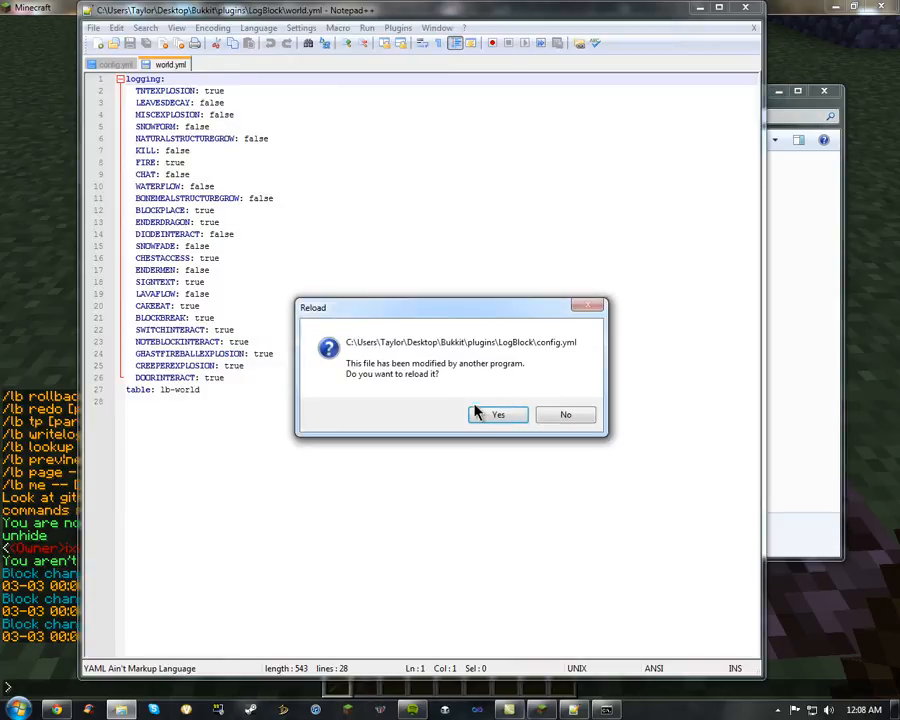
left_click(488, 412)
Review the logging options in world.yml, such as BLOCKPLACE and BLOCKBREAK, and close the file.
left_click(346, 320)
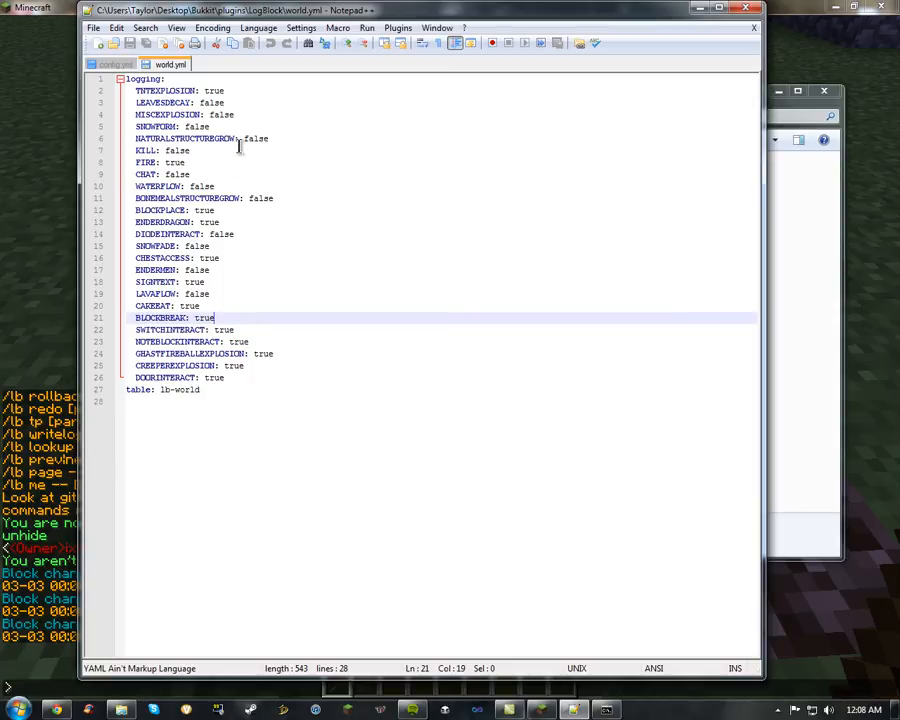
left_click(231, 210)
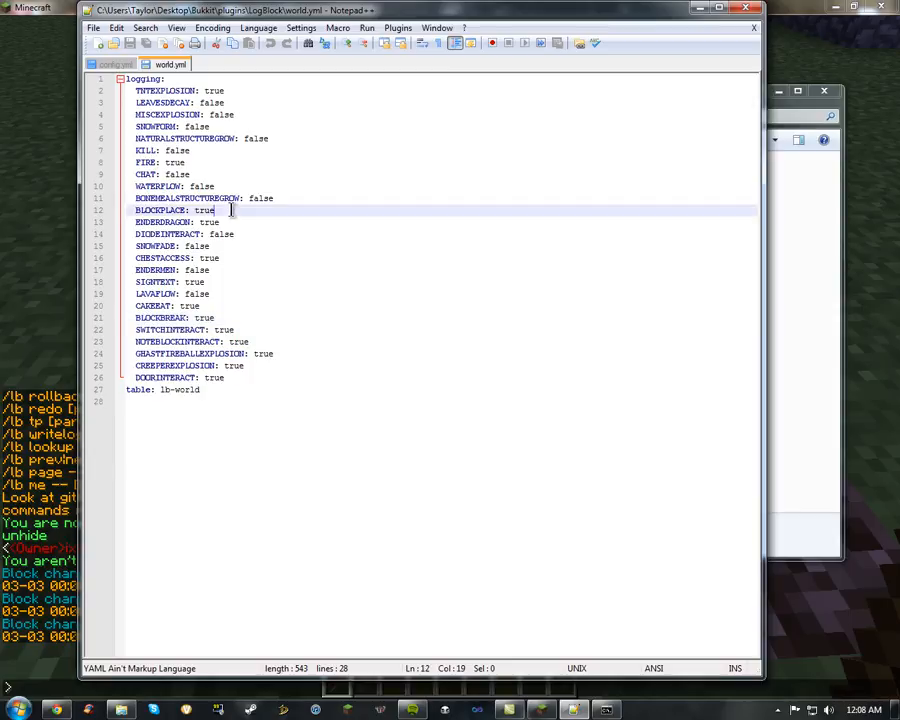
left_click(245, 234)
left_click(236, 212)
left_click(753, 28)
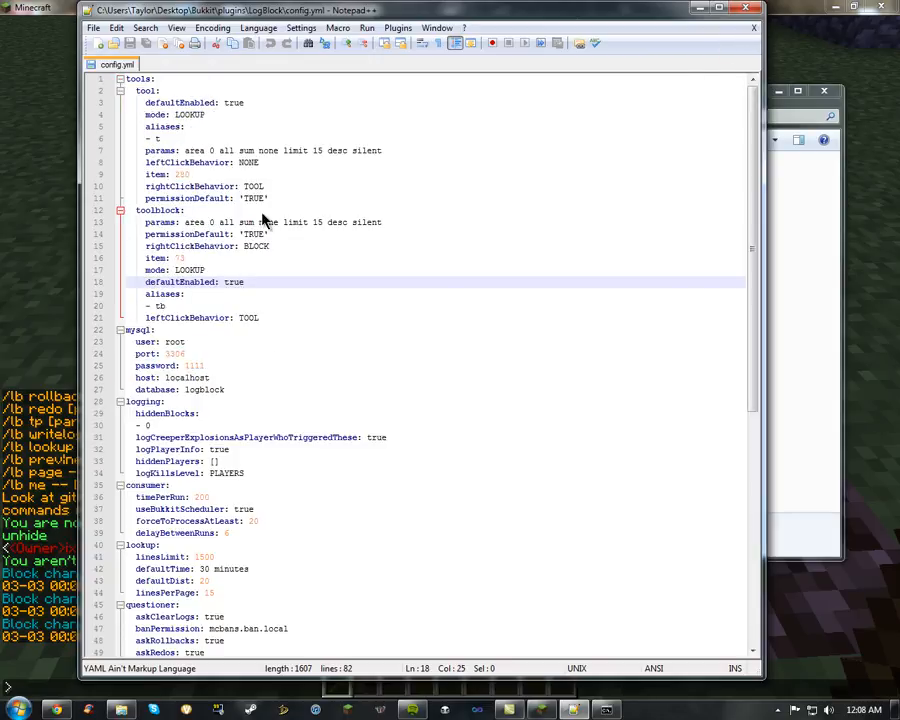
Switch back to Minecraft, show the plugin information with /lb and list the available commands with /lb commands.
key("alt+Tab")
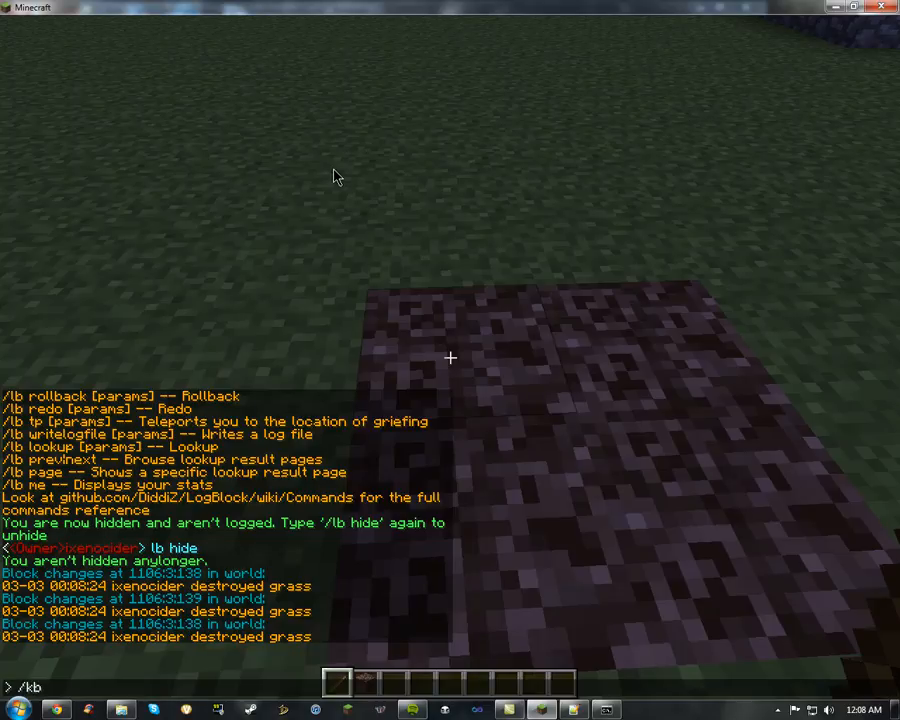
type("lb")
key("Return")
key("a")
key("t")
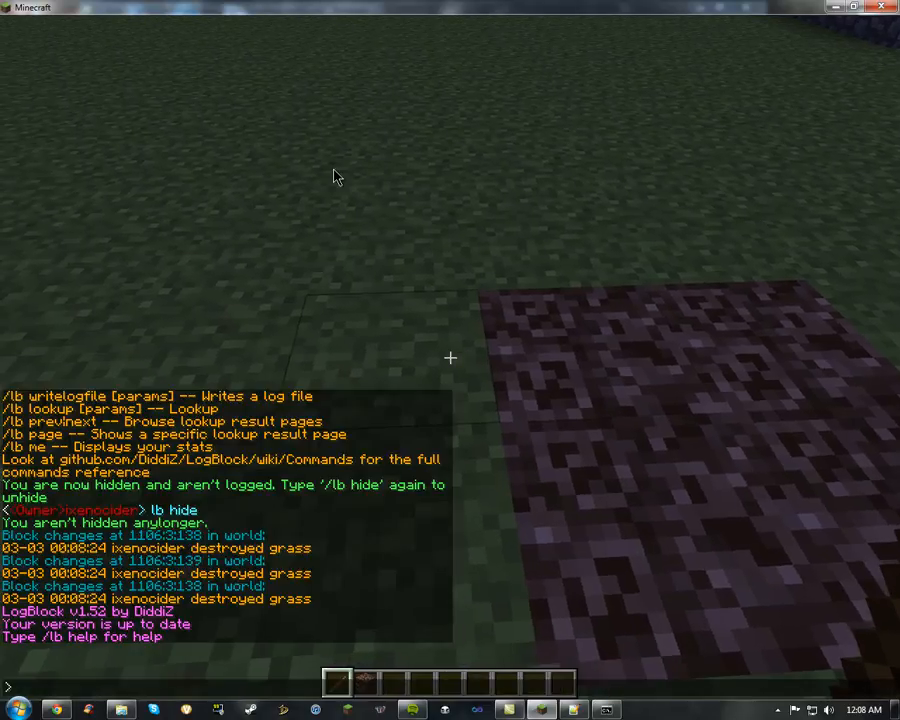
type("/lb commands")
key("Return")
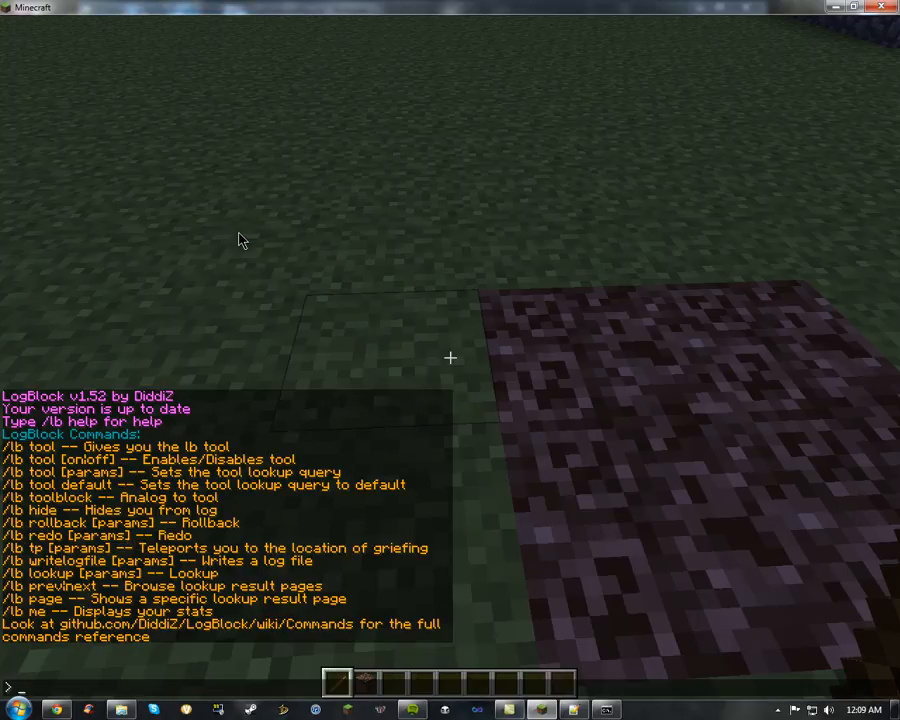
Destroy the soul sand patch and a series of surrounding grass blocks to create damage for a rollback test.
key("Escape")
scroll(450, 357, "down", 1)
left_click(450, 357)
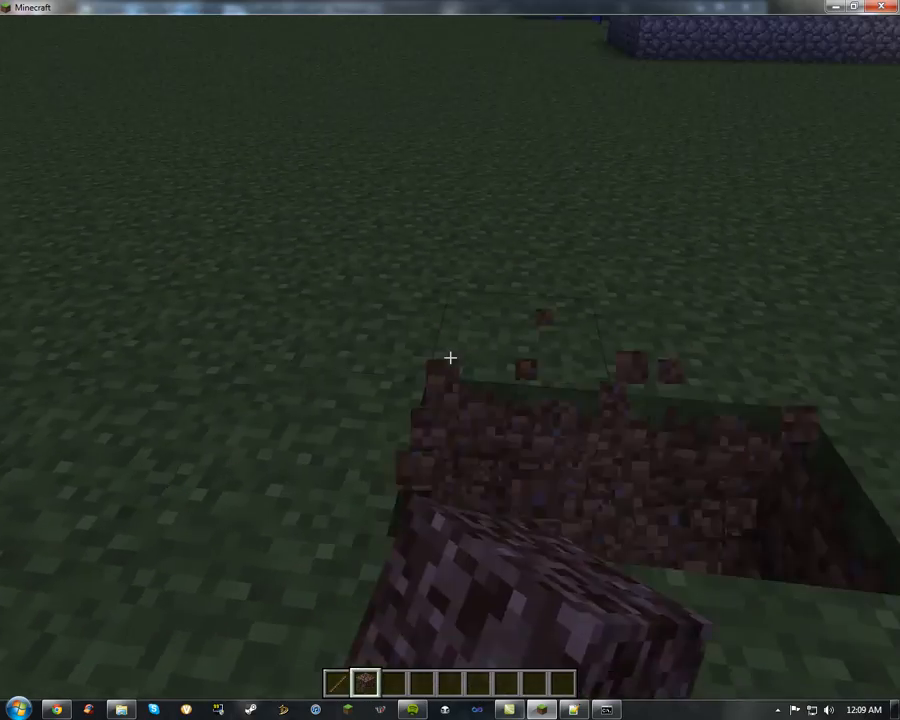
left_click(450, 357)
left_click(450, 357)
left_click(450, 357)
left_click(450, 357)
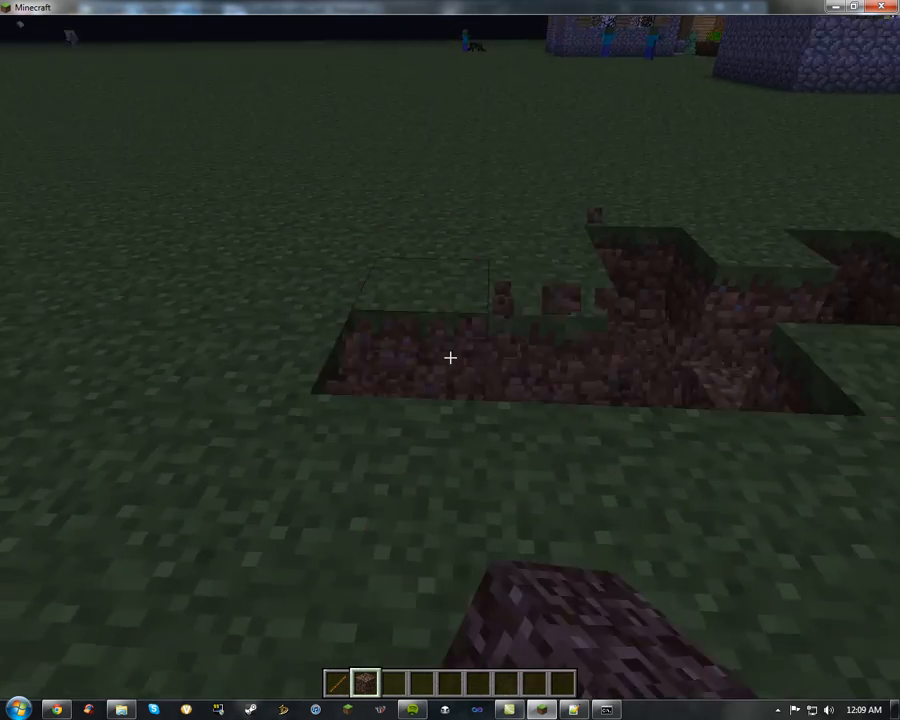
left_click(450, 357)
left_click(450, 357)
key("d")
Roll back nearby block changes with /lb rollback area 10 time 2m and confirm with /yes.
key("t")
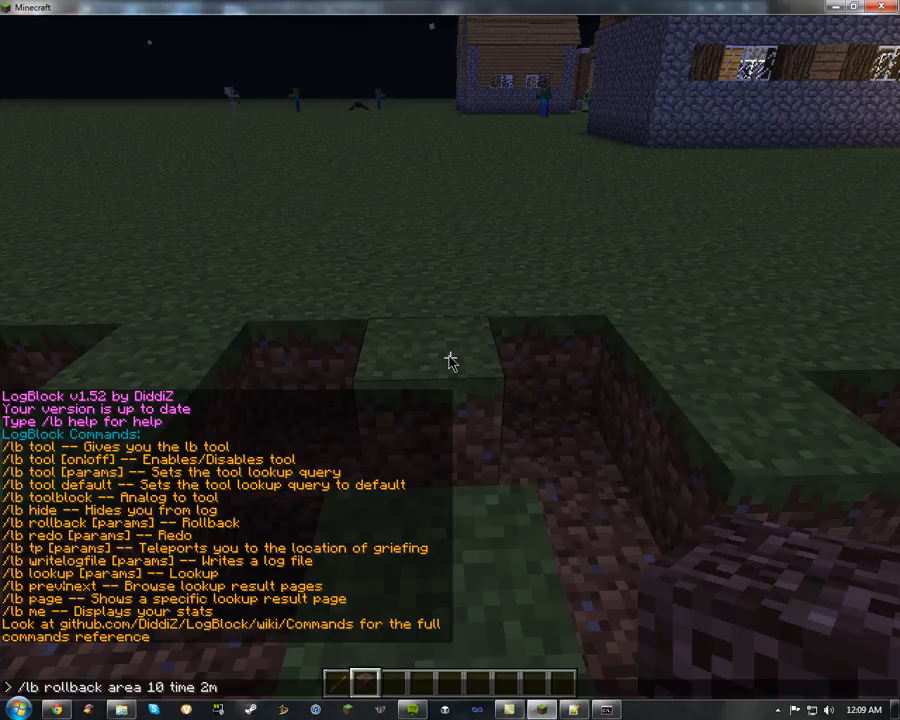
key("Return")
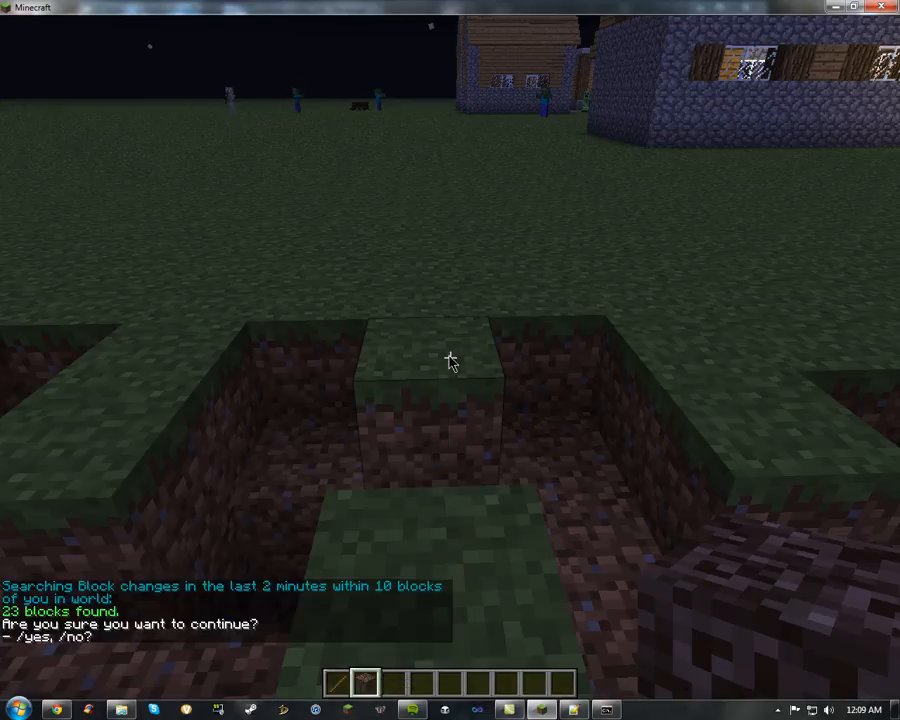
key("t")
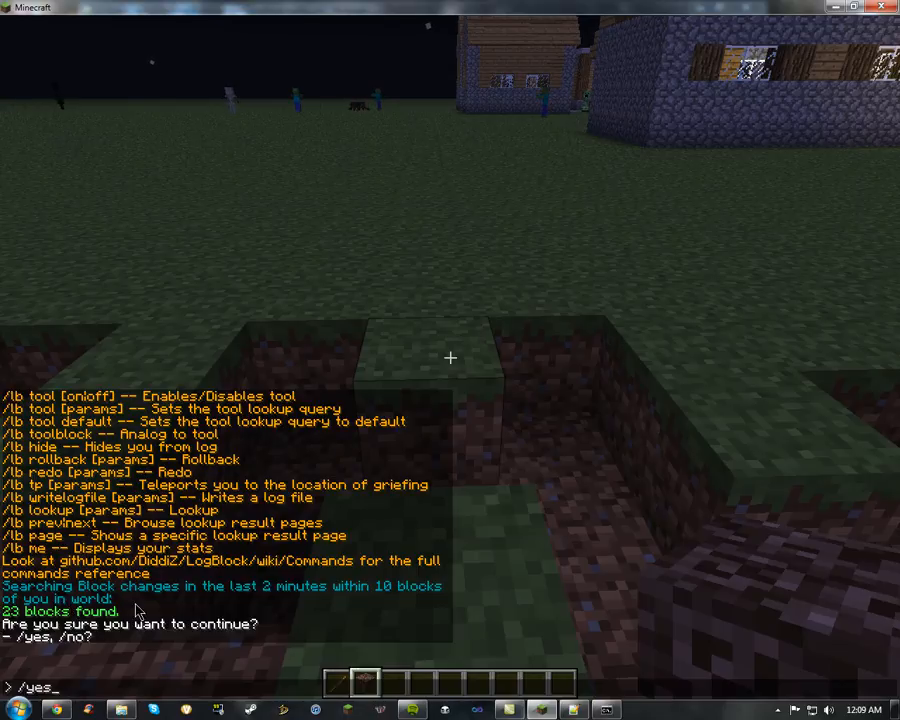
key("Return")
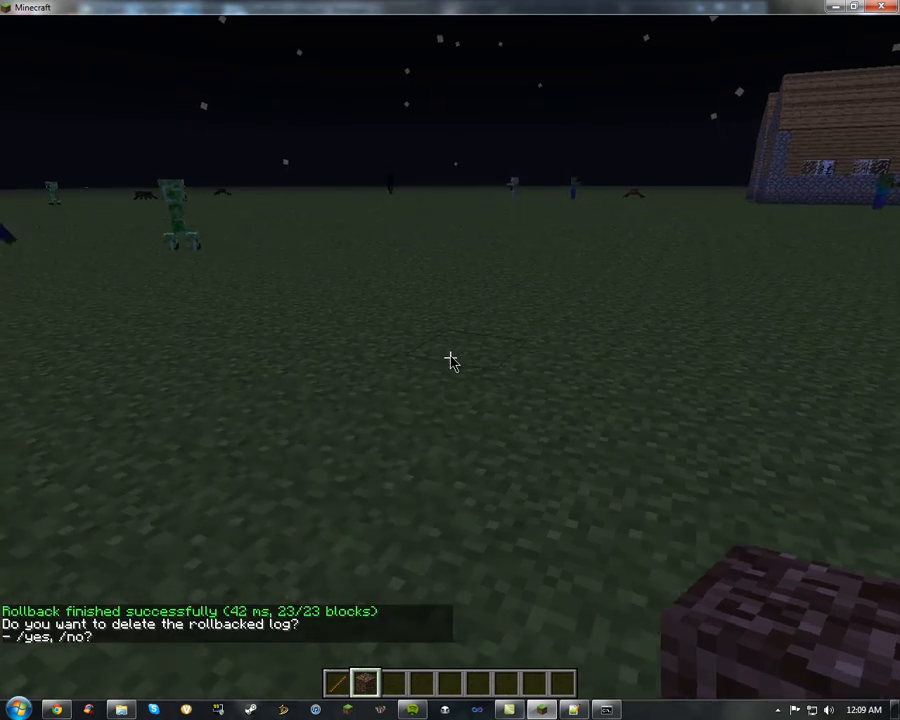
Decline deleting the rolled-back log with /no and look over the restored ground.
key("t")
key("Escape")
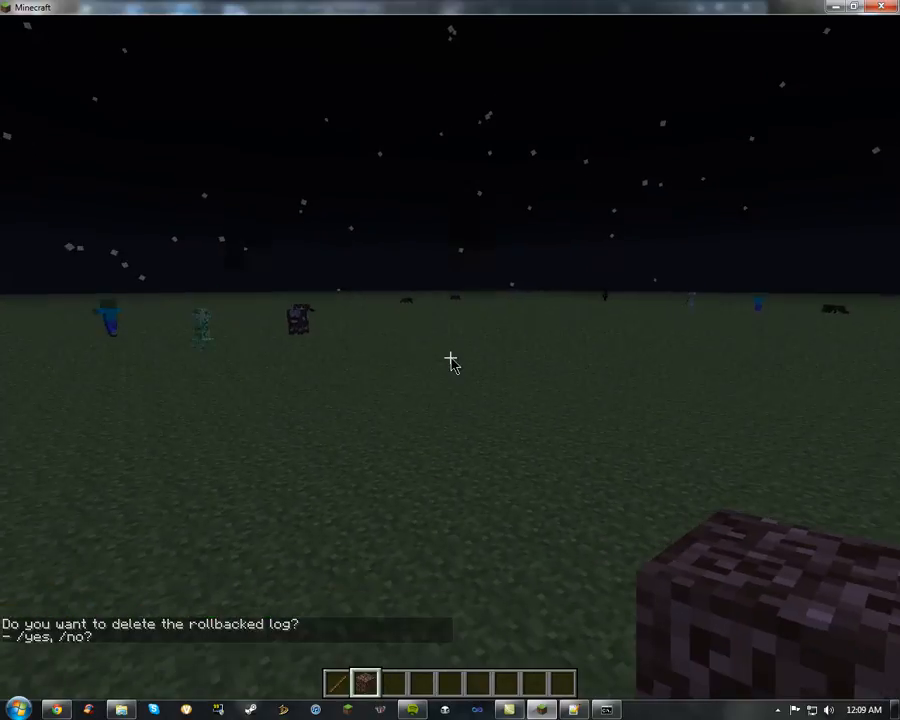
key("t")
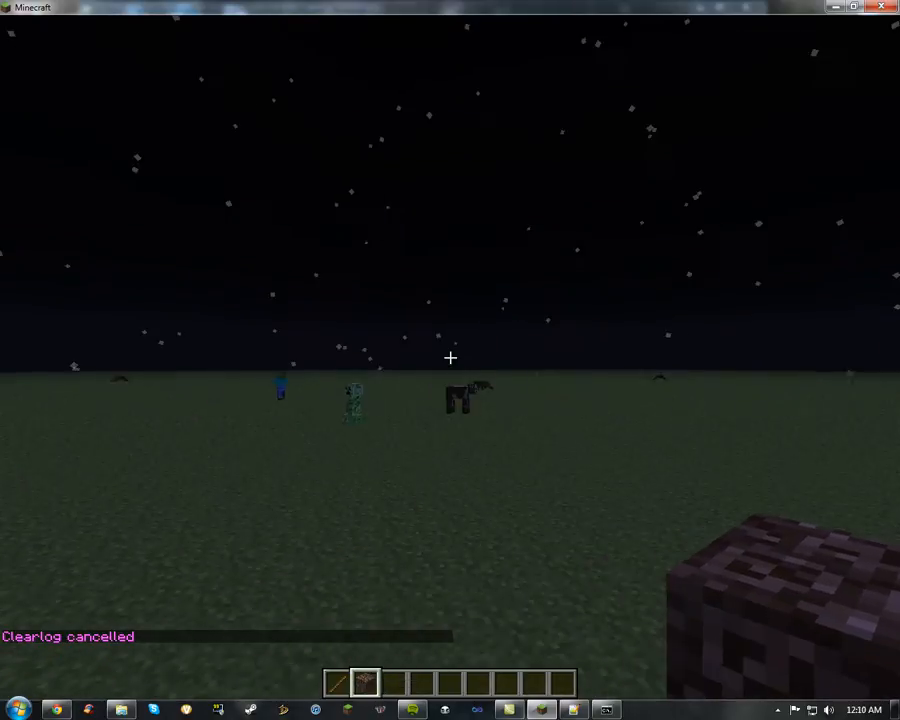
key("w")
key("w")
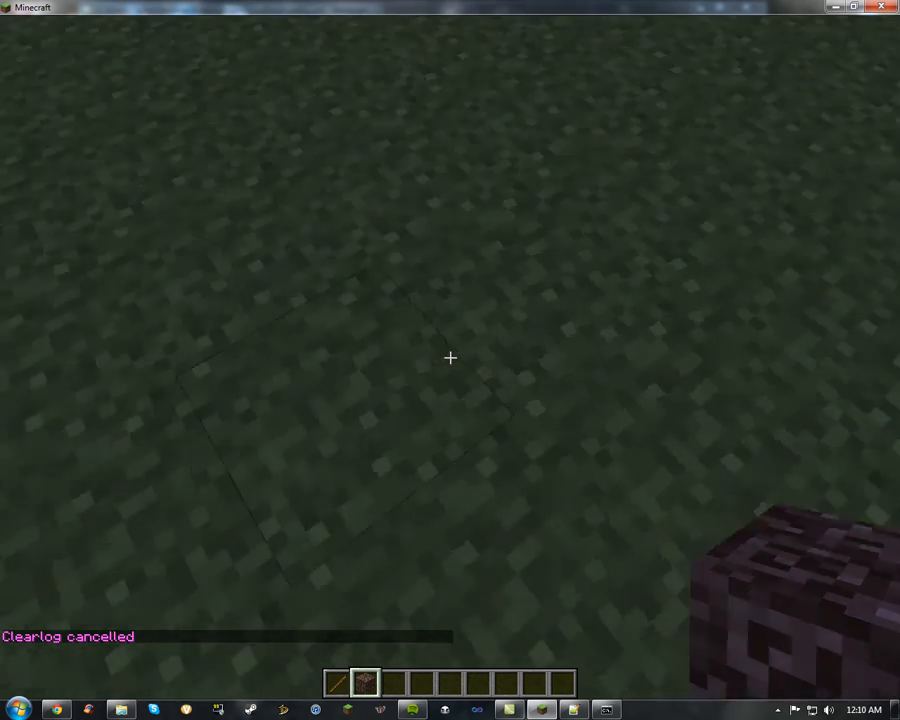
key("t")
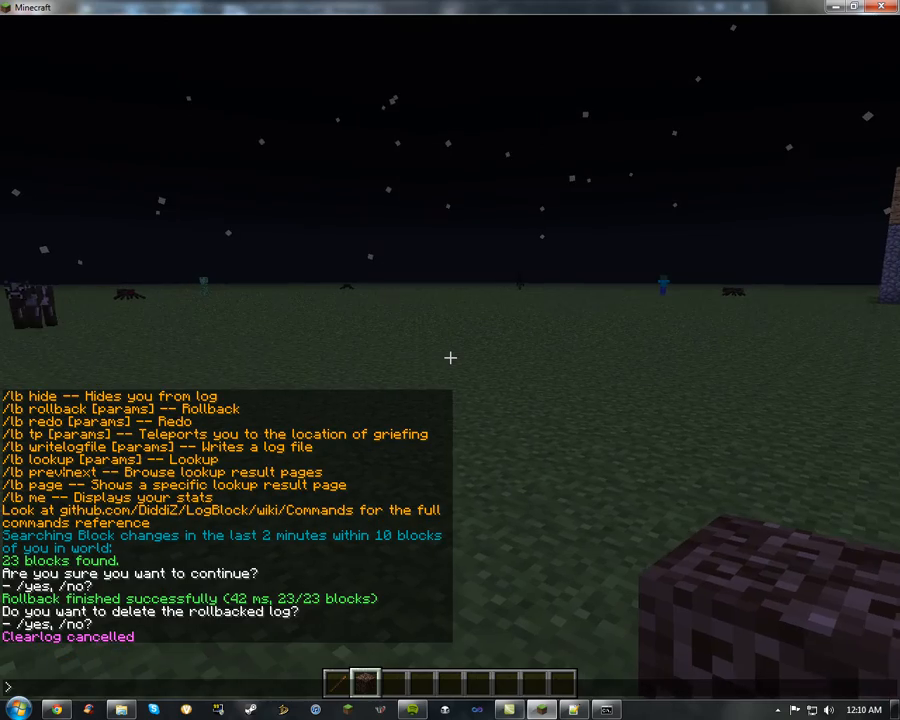
key("Escape")
Dig out another group of grass blocks in the open field for a player-based rollback test.
left_click(450, 358)
left_click(450, 358)
left_click(450, 358)
left_click(450, 358)
left_click(450, 358)
key("w")
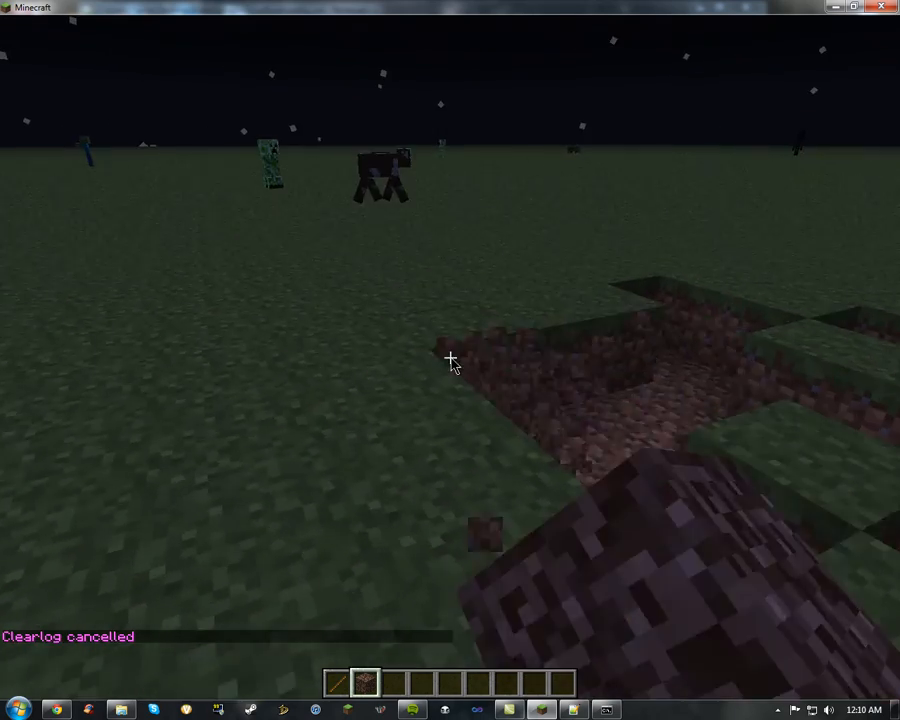
Roll back your own player's last 3 minutes of changes with /lb rollback player, confirming with /yes and keeping the log with /no.
type("t")
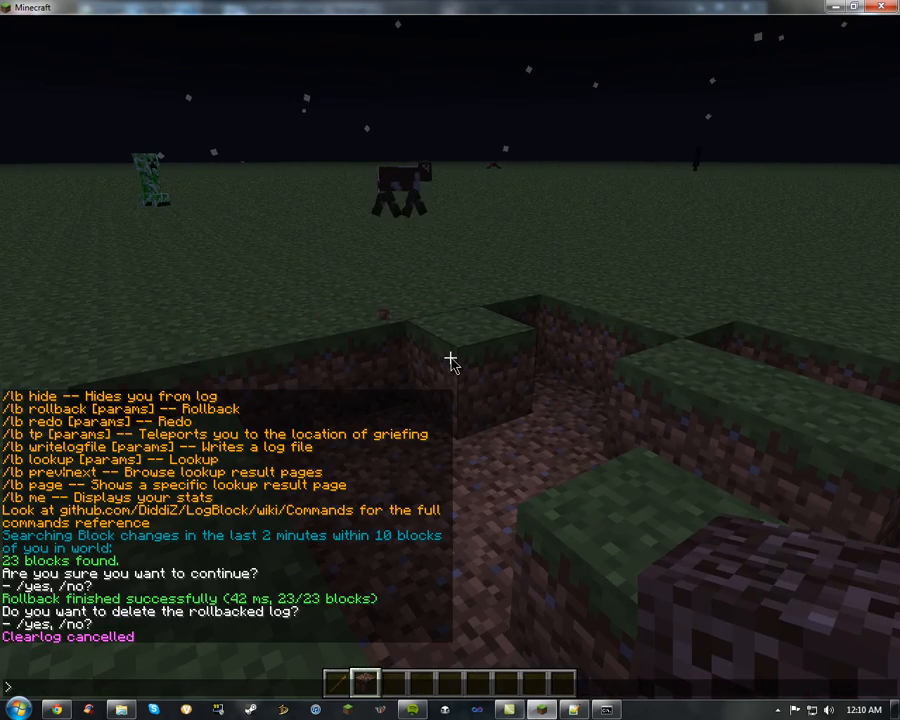
type("/lb rollback player ixeno time 3m")
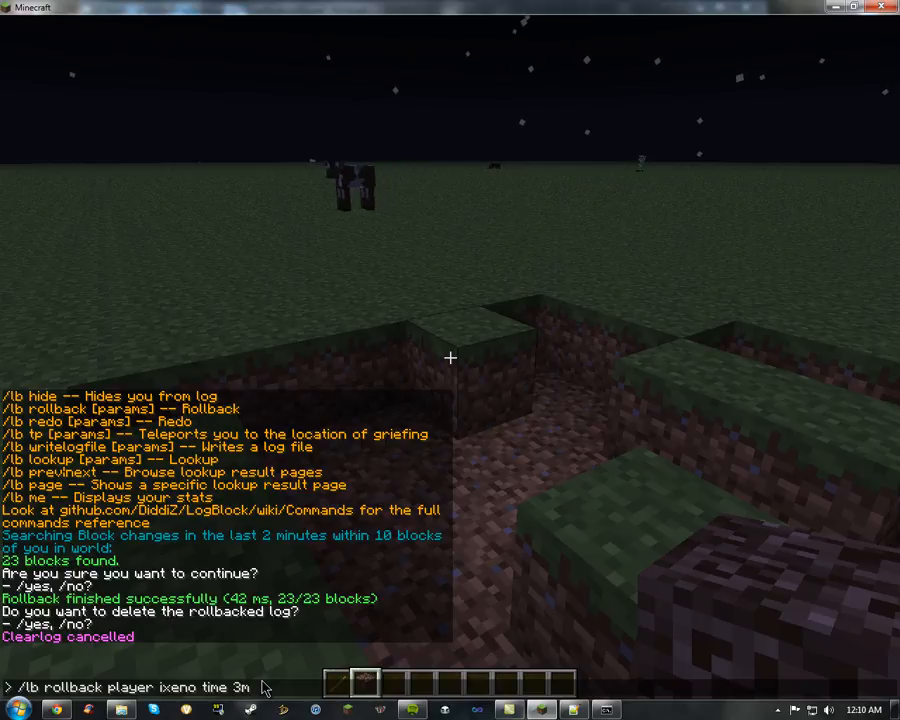
key("Return")
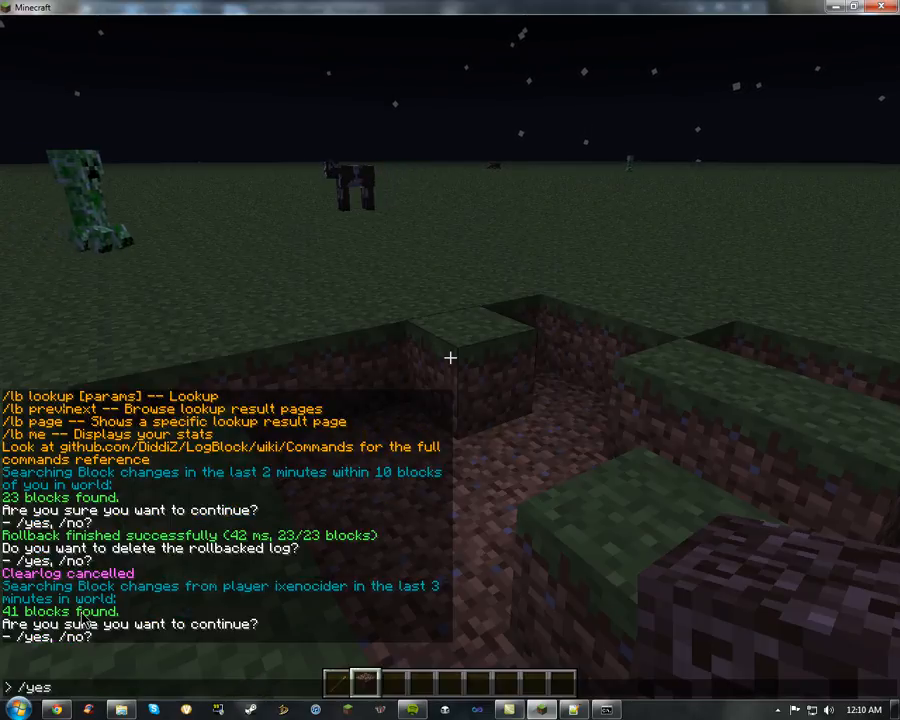
key("Return")
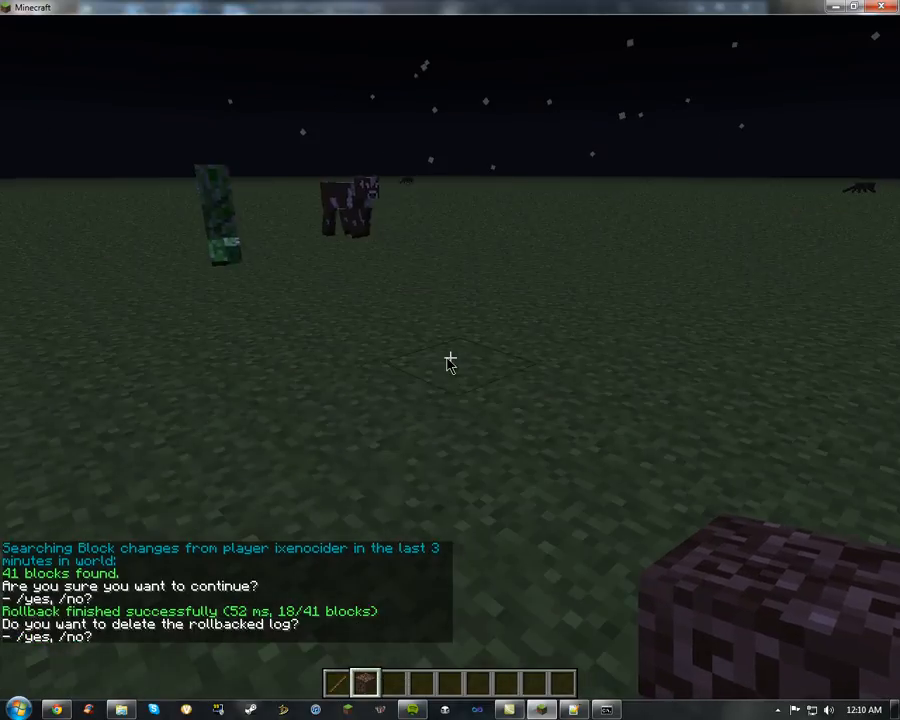
type("t/no")
key("Return")
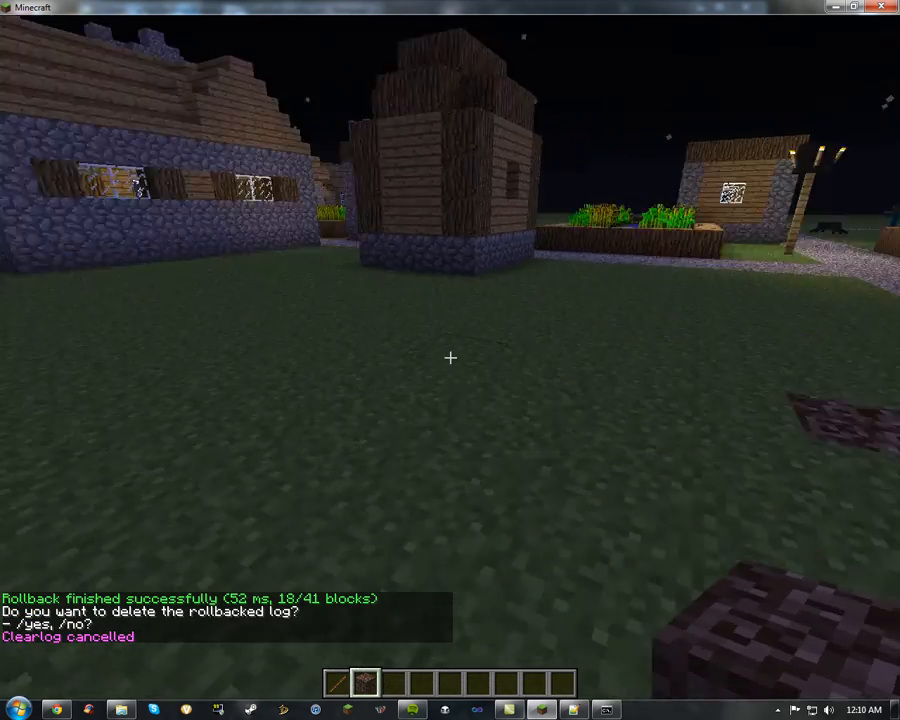
Show the LogBlock plugin information with /lb and walk to the remaining soul sand near the gravel path.
key("t")
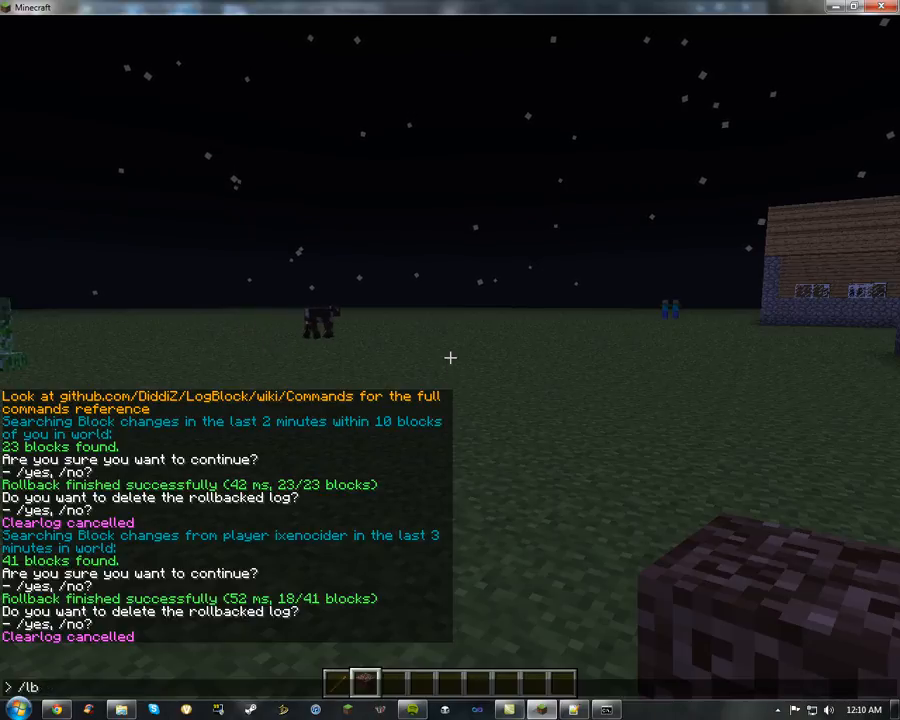
key("Return")
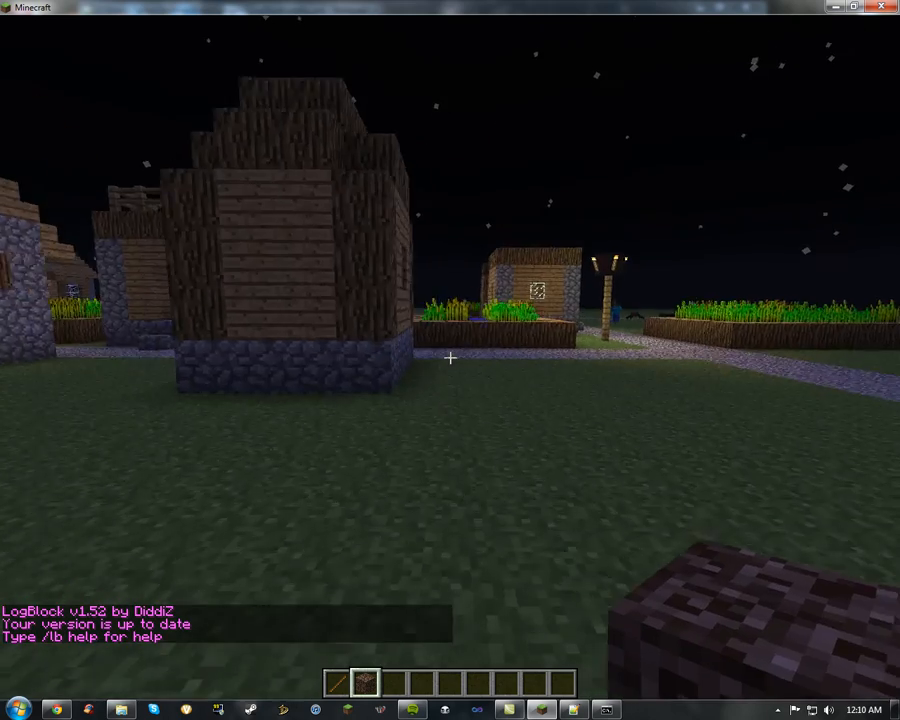
key("w")
key("w")
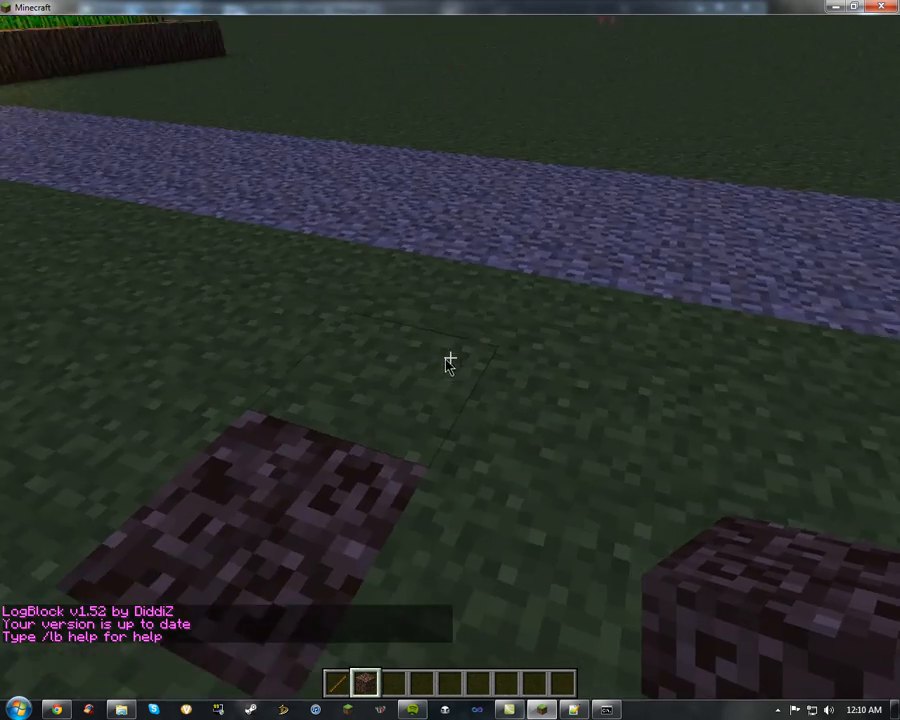
Add a grass block to the third hotbar slot and replace the soul sand near the path with grass.
key("e")
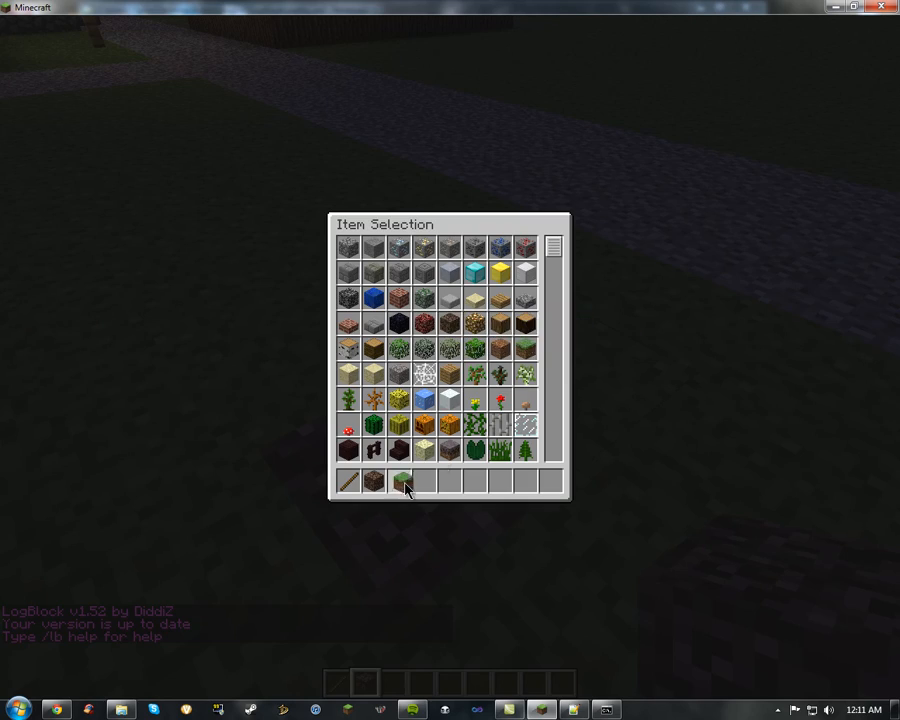
left_click(400, 480)
key("e")
scroll(450, 357, "down", 1)
left_click(450, 357)
right_click(450, 357)
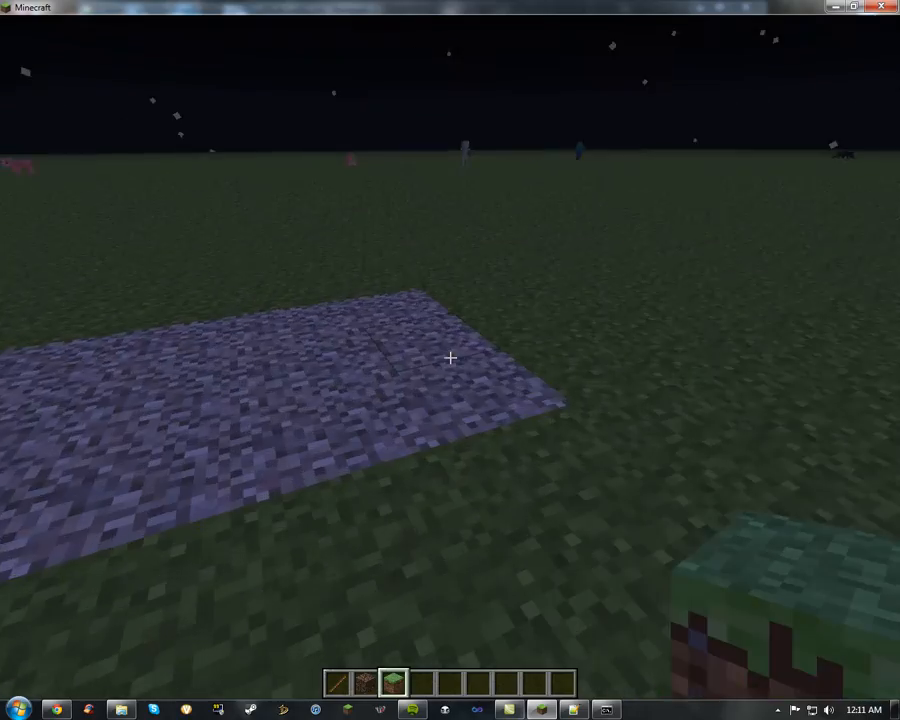
Replace the gravel blocks at the end of the village path with grass blocks.
left_click(450, 358)
left_click(450, 358)
right_click(450, 358)
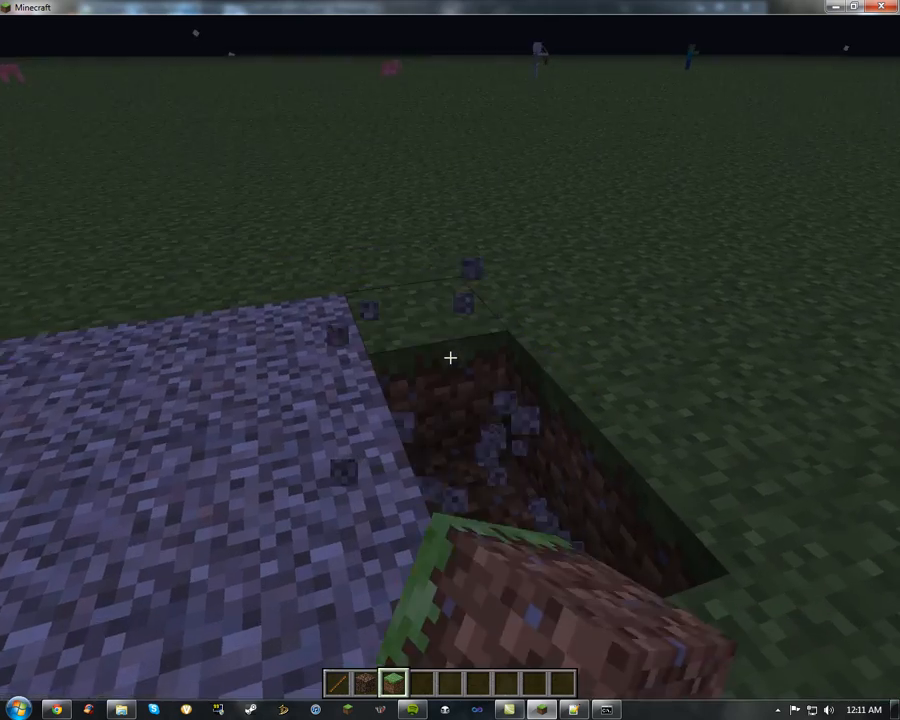
right_click(450, 358)
left_click(450, 358)
right_click(450, 358)
left_click(450, 358)
left_click(450, 358)
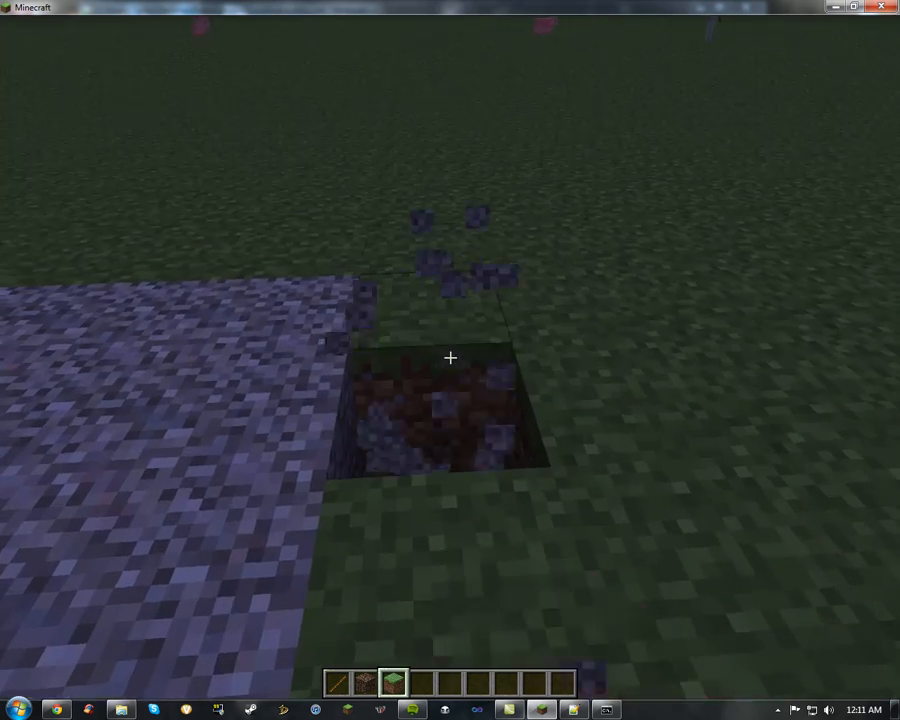
right_click(450, 358)
right_click(450, 358)
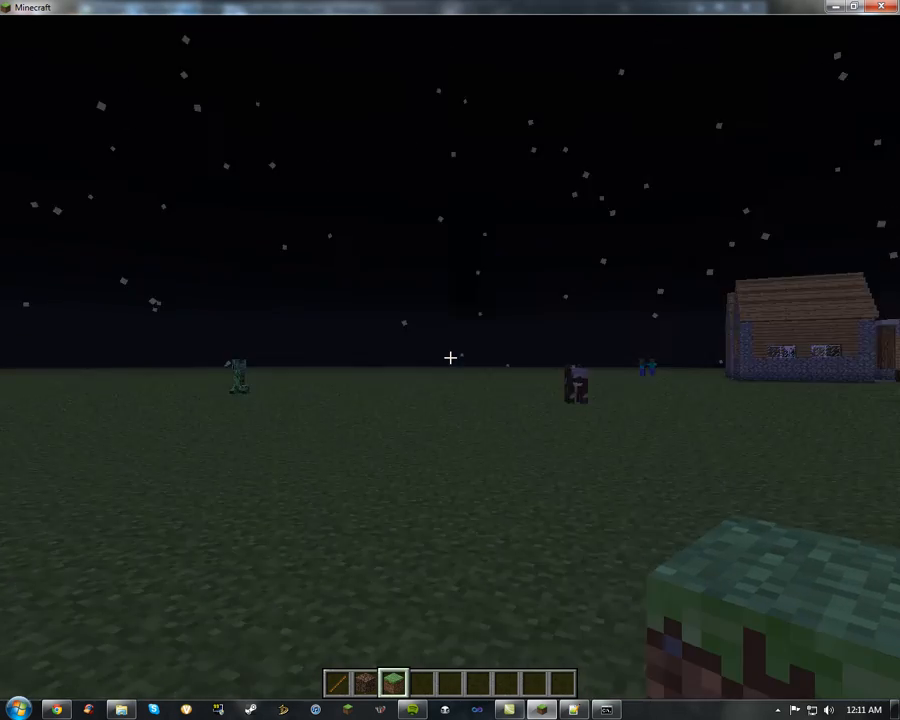